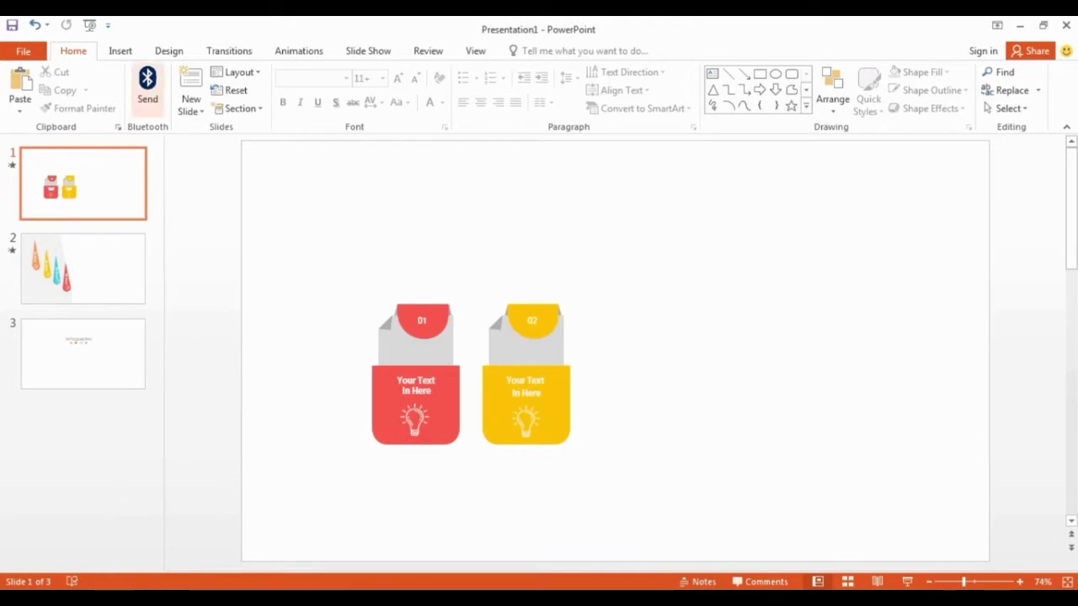
Step: Draw a rounded rectangle about 1.55" high and 1.62" wide beside the yellow folder, aligned with its bottom edge
{"action": "left_click", "coordinate": [121, 50]}
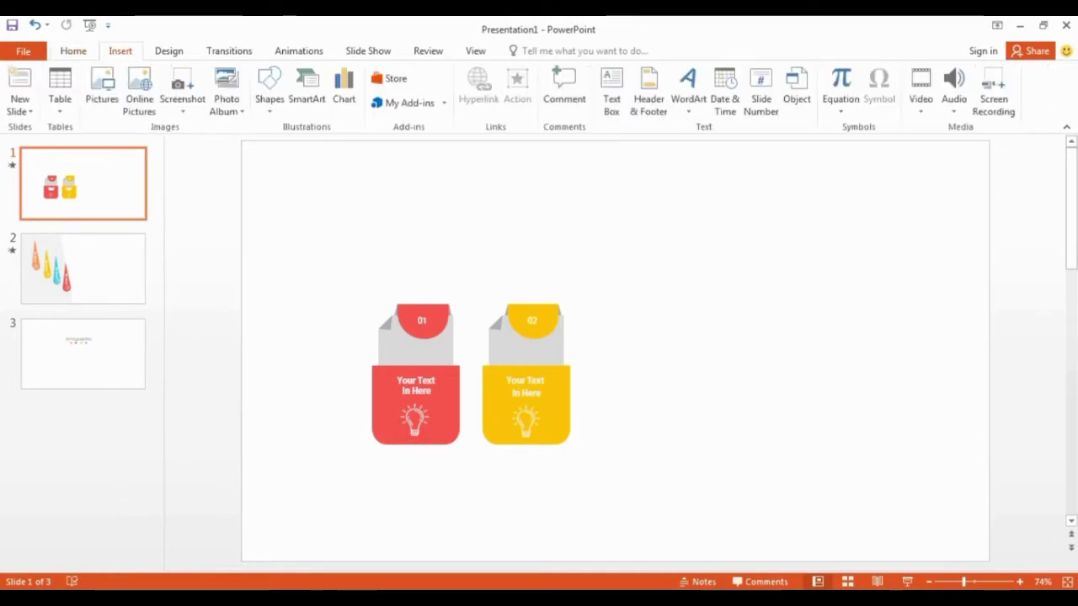
{"action": "left_click", "coordinate": [269, 88]}
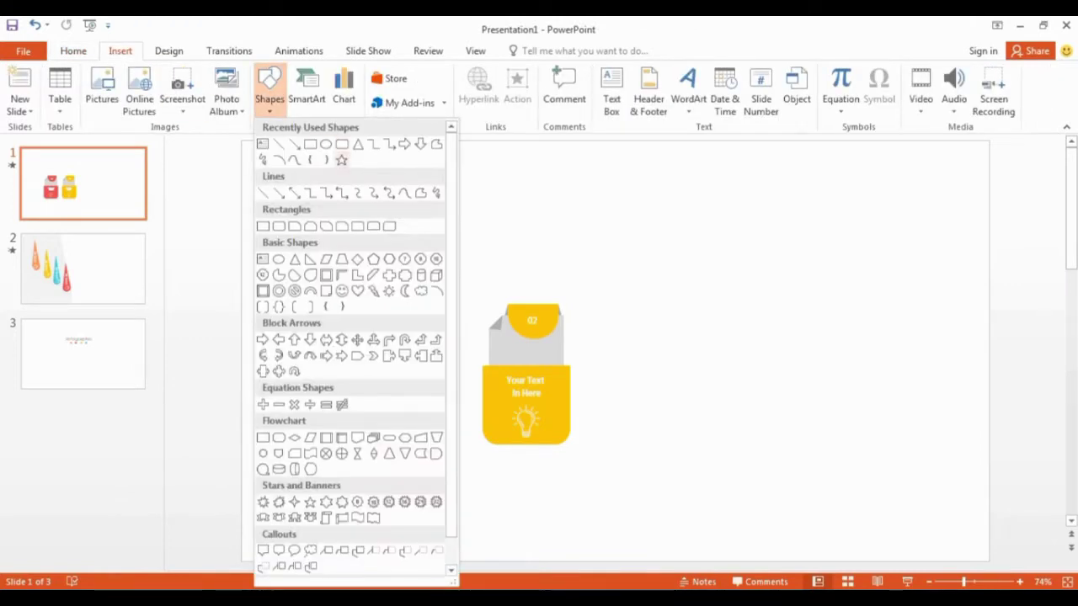
{"action": "left_click", "coordinate": [342, 145]}
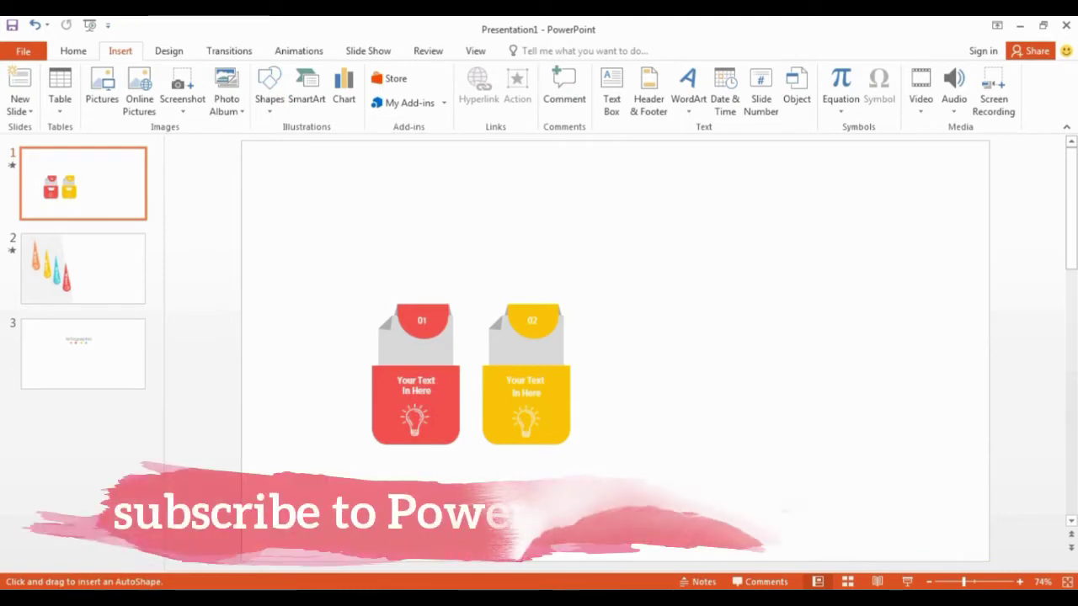
{"action": "left_click_drag", "start_coordinate": [599, 366], "coordinate": [686, 445]}
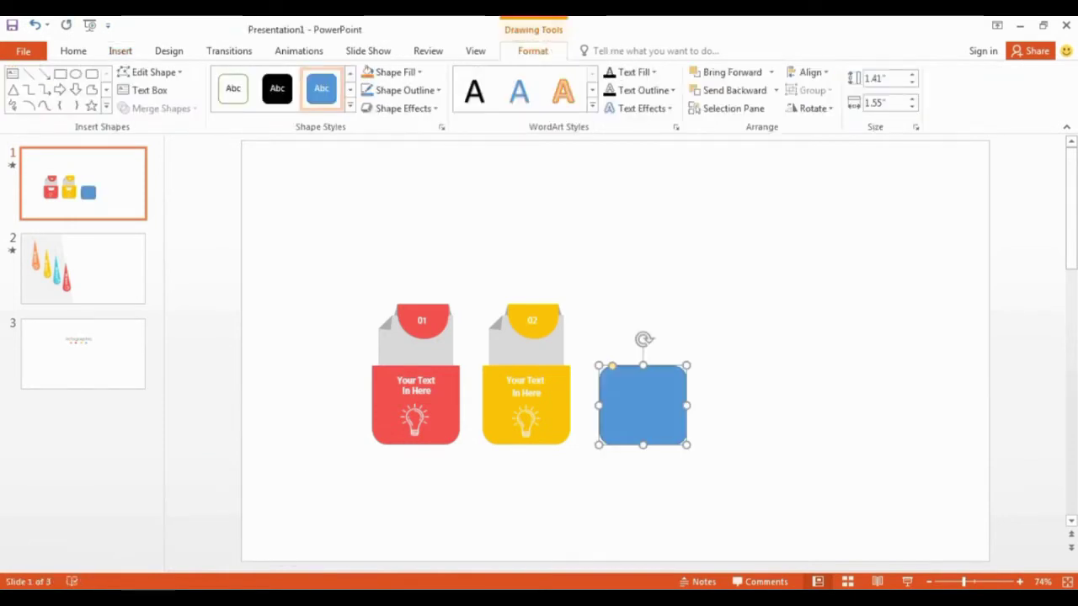
{"action": "left_click_drag", "start_coordinate": [643, 366], "coordinate": [644, 358]}
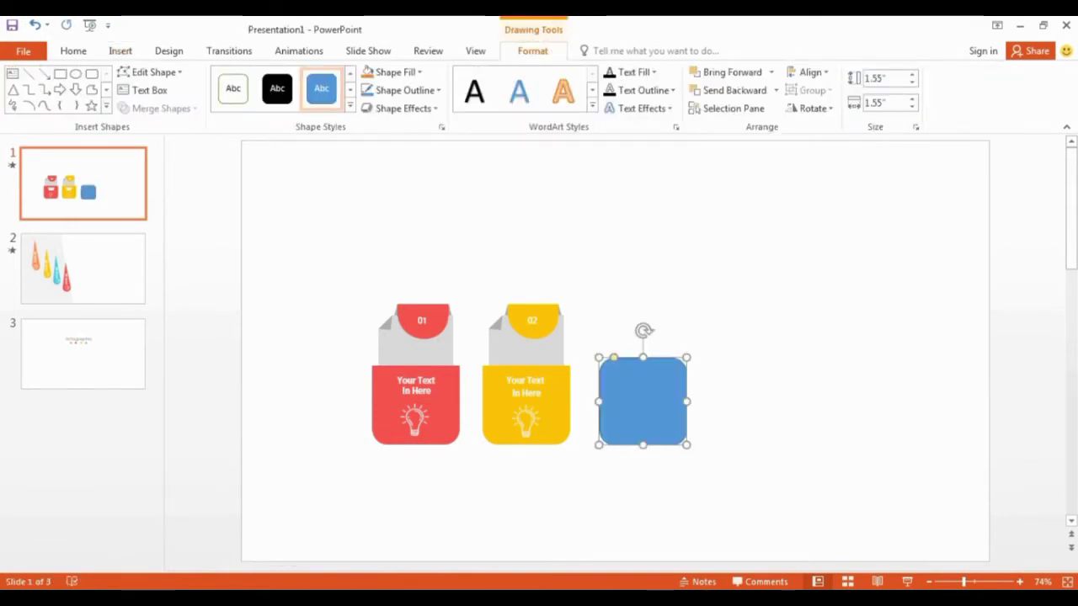
{"action": "left_click_drag", "start_coordinate": [688, 401], "coordinate": [691, 402]}
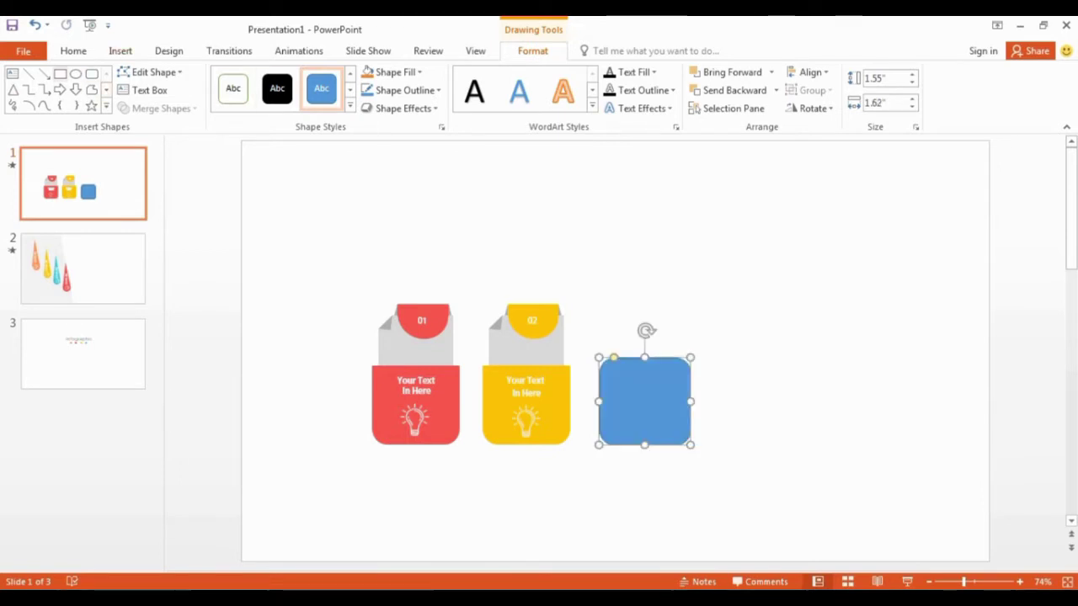
Step: Draw a rectangle about 0.89" high and 2.29" wide and position it across the rounded rectangle's upper edge
{"action": "left_click", "coordinate": [60, 74]}
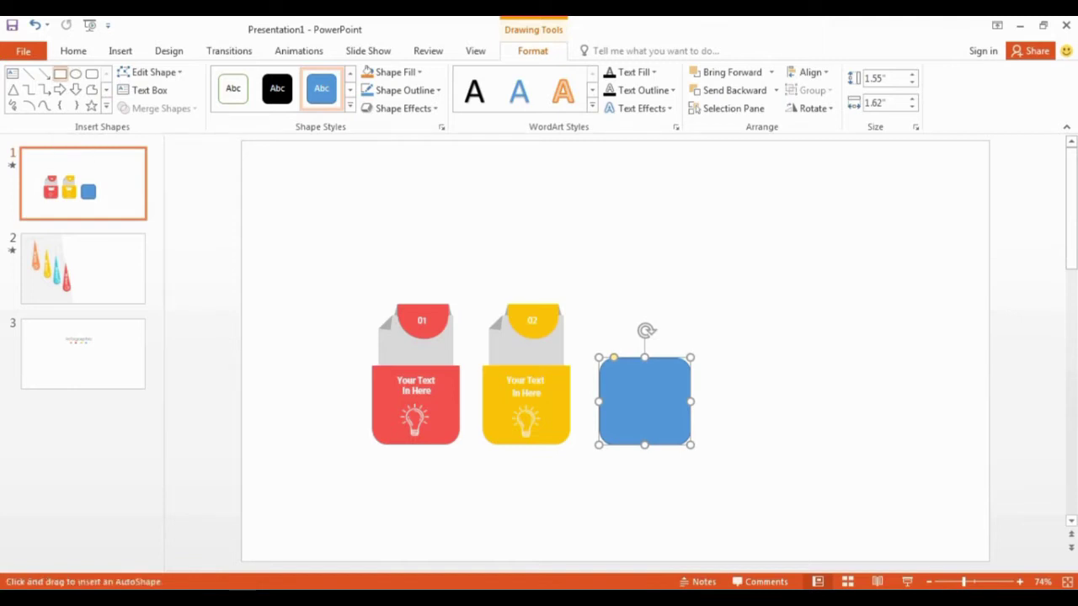
{"action": "left_click_drag", "start_coordinate": [575, 316], "coordinate": [704, 367]}
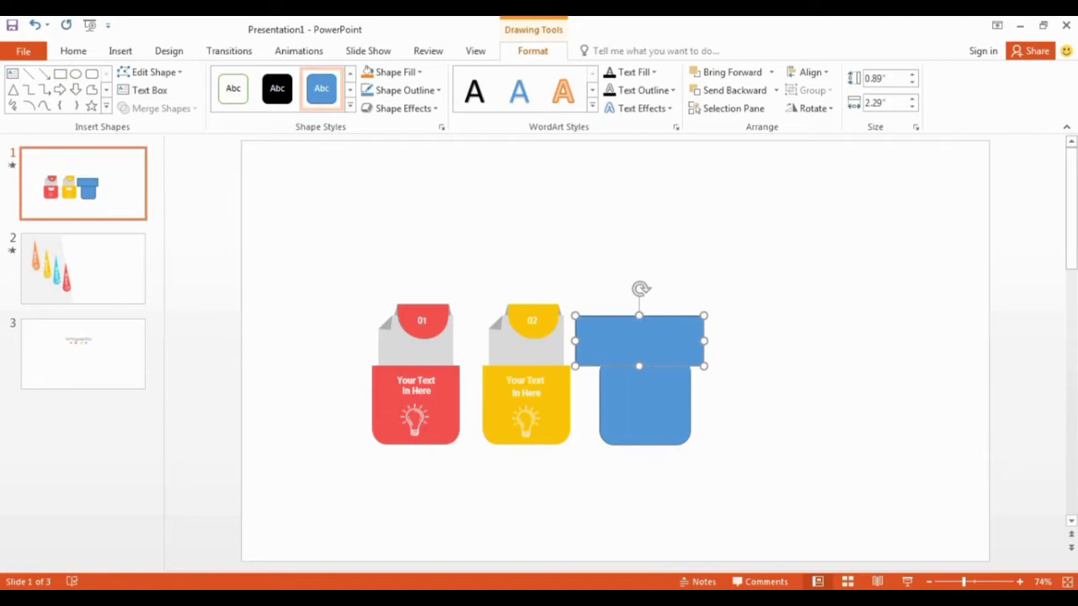
{"action": "left_click_drag", "start_coordinate": [639, 342], "coordinate": [643, 341]}
{"action": "left_click", "coordinate": [645, 407]}
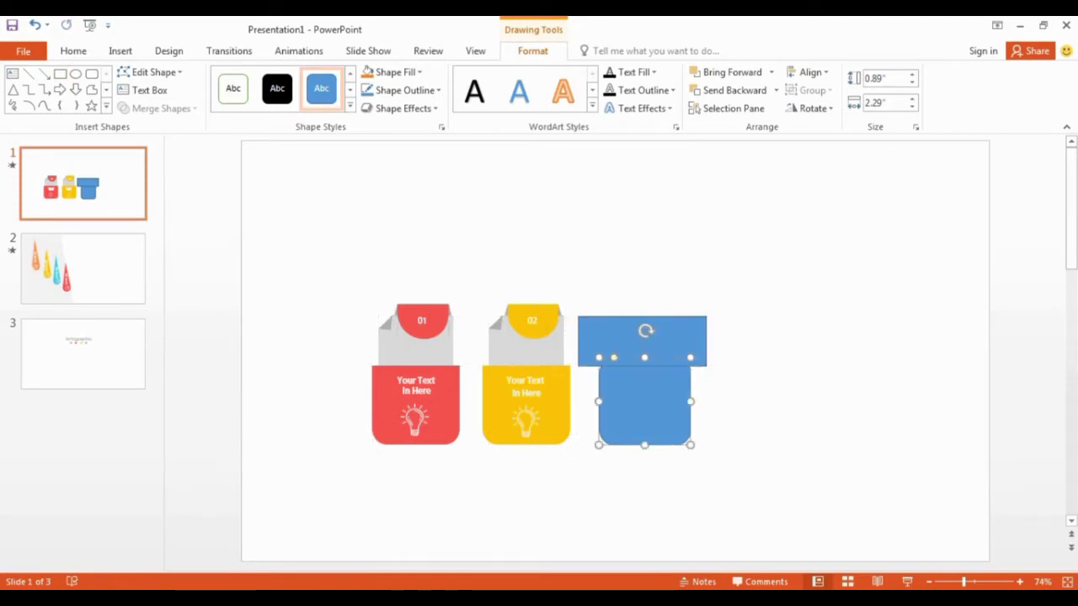
{"action": "left_click_drag", "start_coordinate": [645, 407], "coordinate": [644, 402]}
{"action": "left_click", "coordinate": [643, 341]}
{"action": "left_click", "coordinate": [741, 286]}
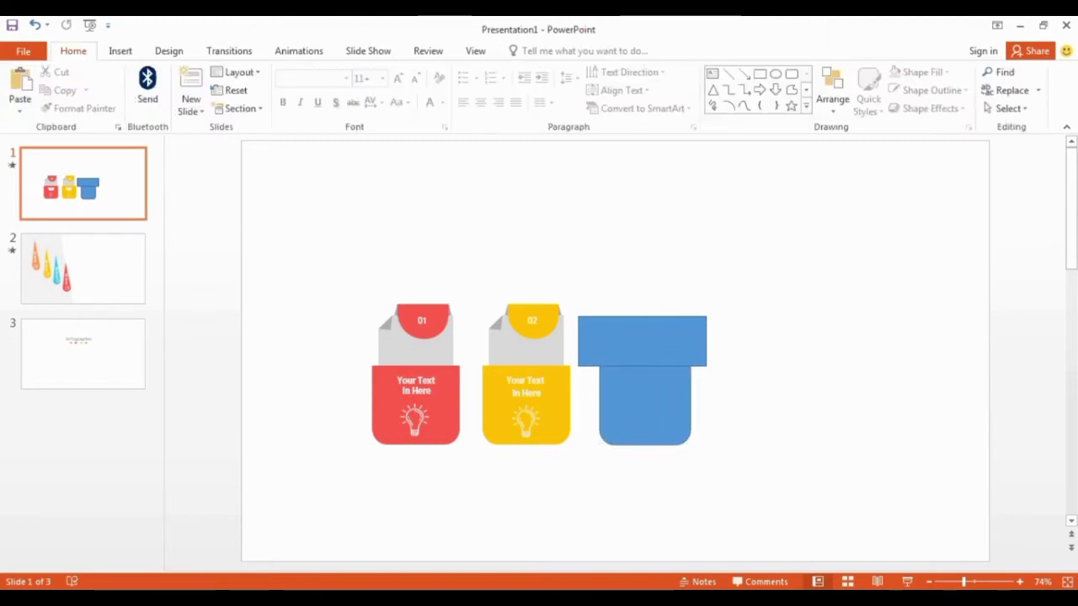
Step: Send the wide rectangle to the back and subtract it from the rounded rectangle to give the pocket a straight top edge
{"action": "right_click", "coordinate": [639, 348]}
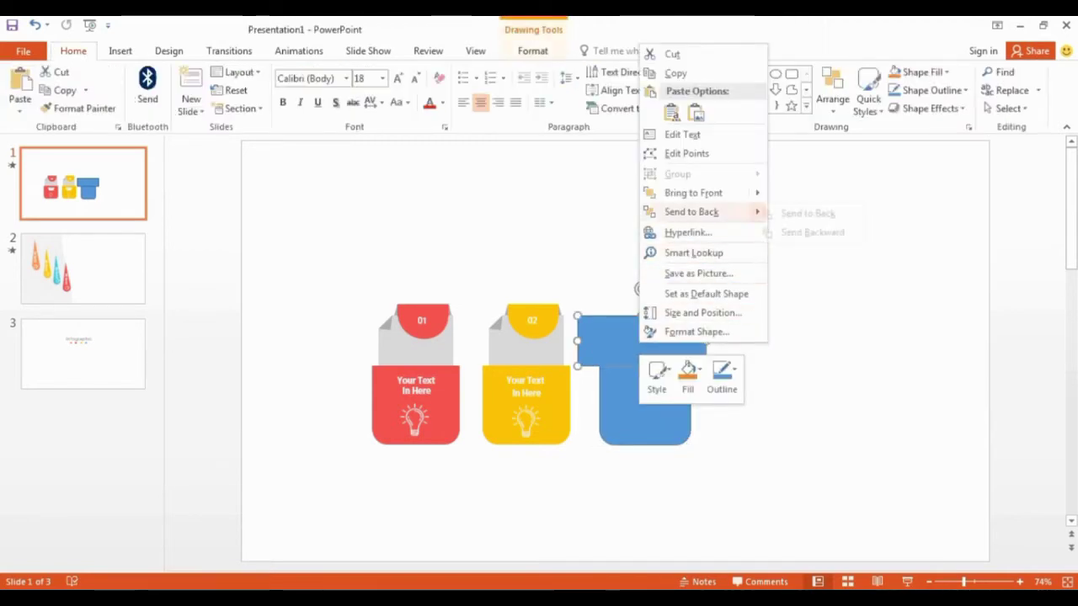
{"action": "left_click", "coordinate": [691, 211]}
{"action": "left_click", "coordinate": [645, 406], "text": "shift"}
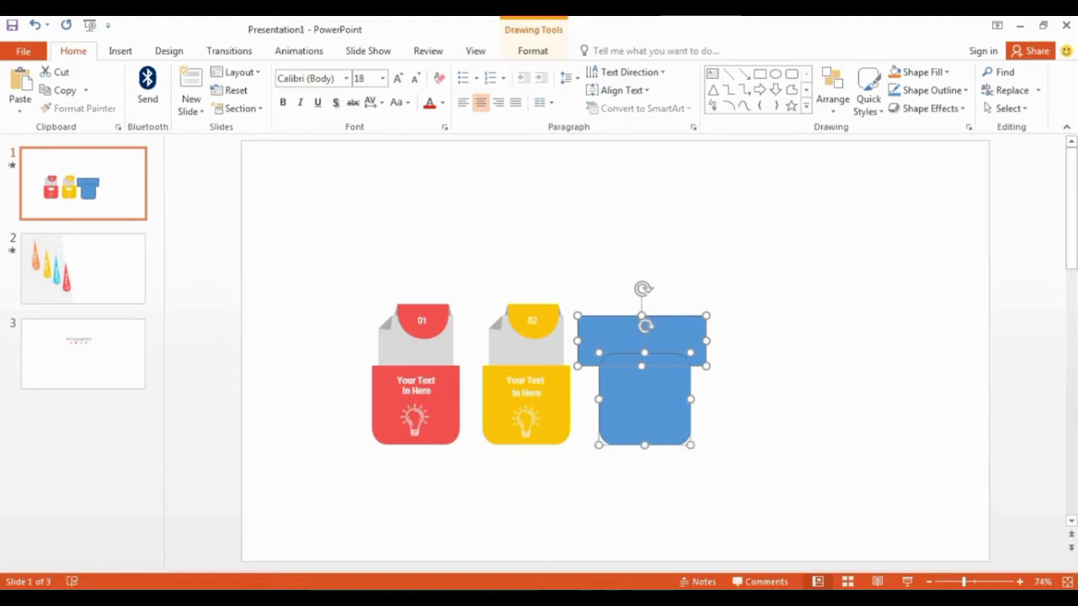
{"action": "left_click", "coordinate": [645, 404]}
{"action": "left_click", "coordinate": [532, 51]}
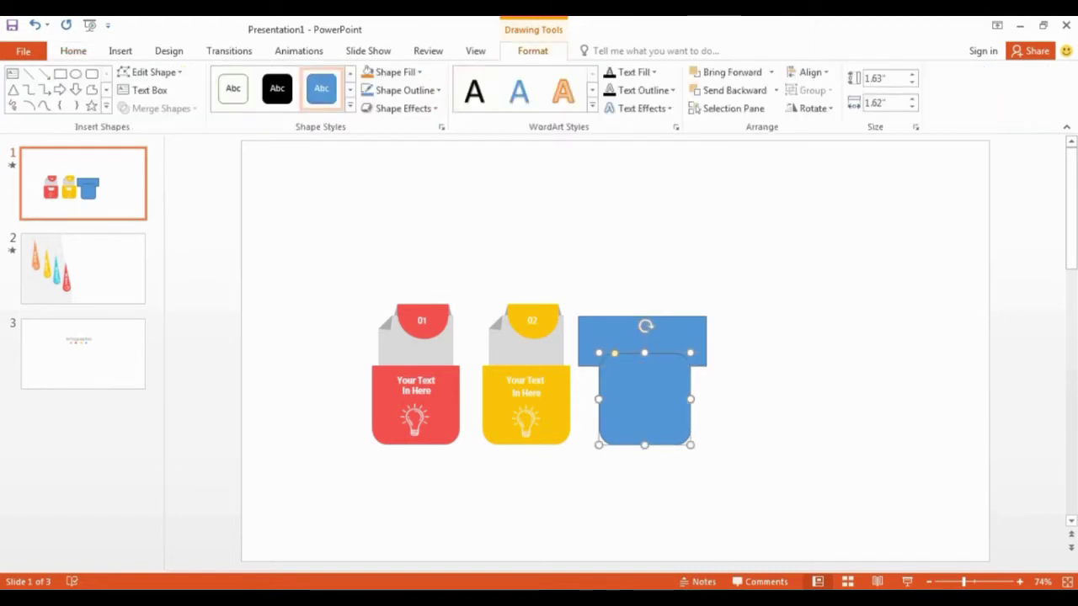
{"action": "left_click", "coordinate": [645, 335], "text": "shift"}
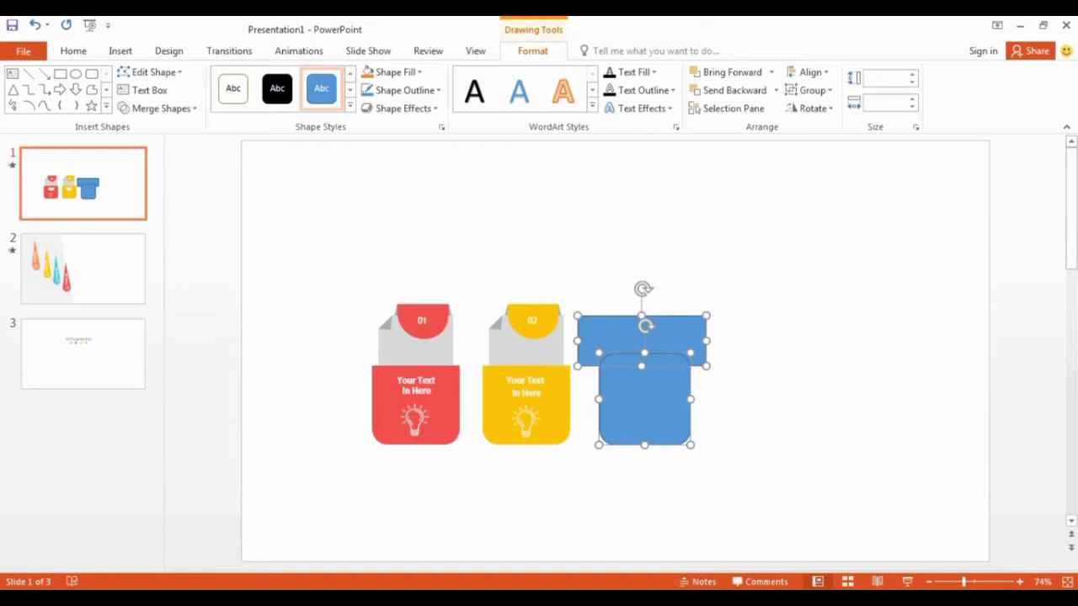
{"action": "left_click", "coordinate": [156, 108]}
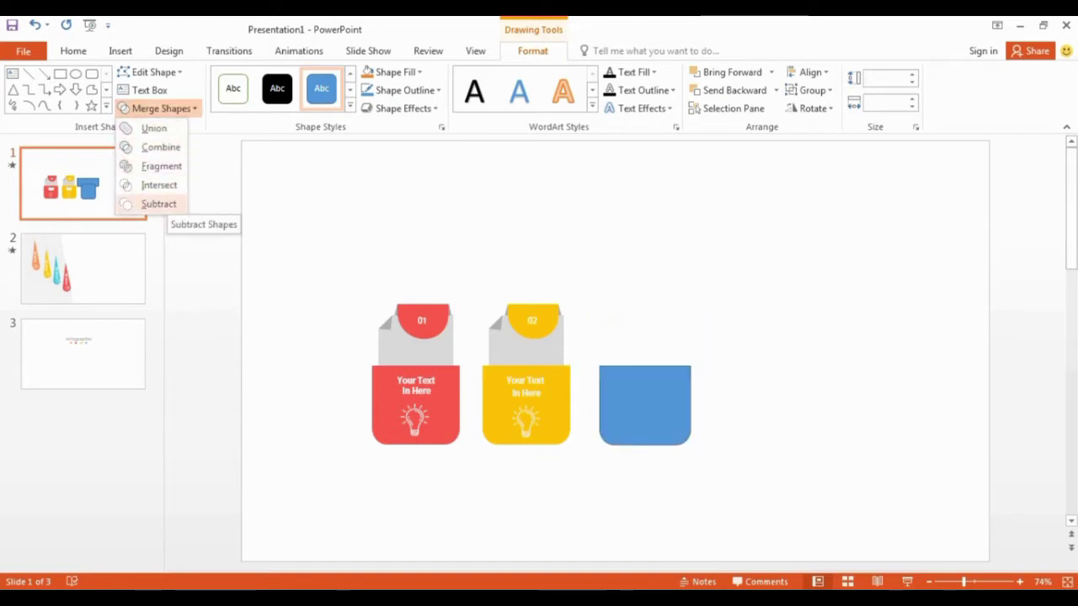
{"action": "left_click", "coordinate": [159, 204]}
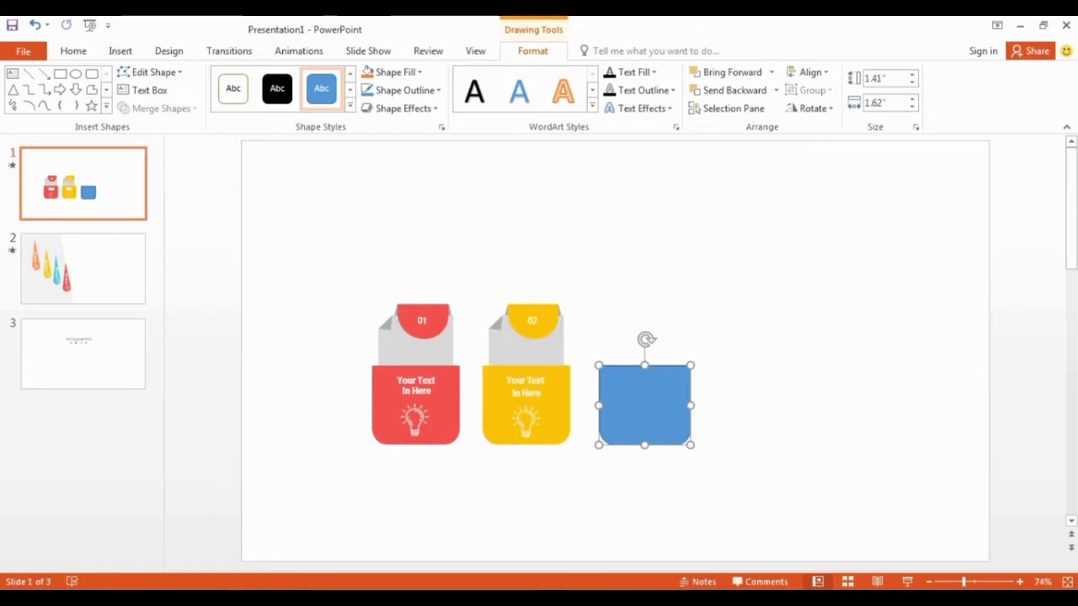
{"action": "key", "text": "Escape"}
Step: Remove the outline of the new pocket shape and fill it with the standard purple
{"action": "right_click", "coordinate": [640, 388]}
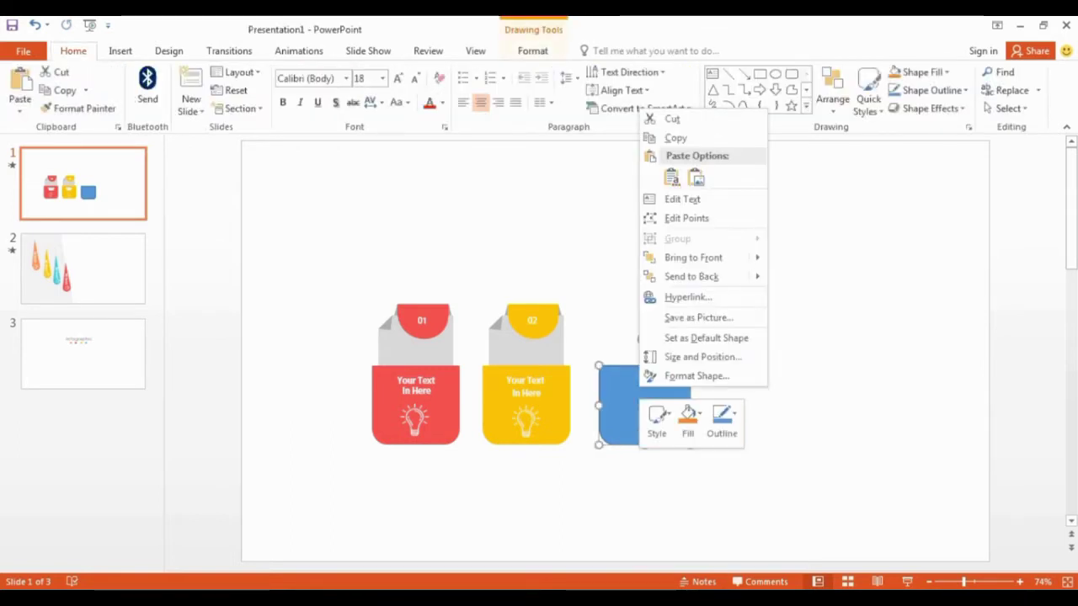
{"action": "left_click", "coordinate": [722, 419]}
{"action": "left_click", "coordinate": [753, 314]}
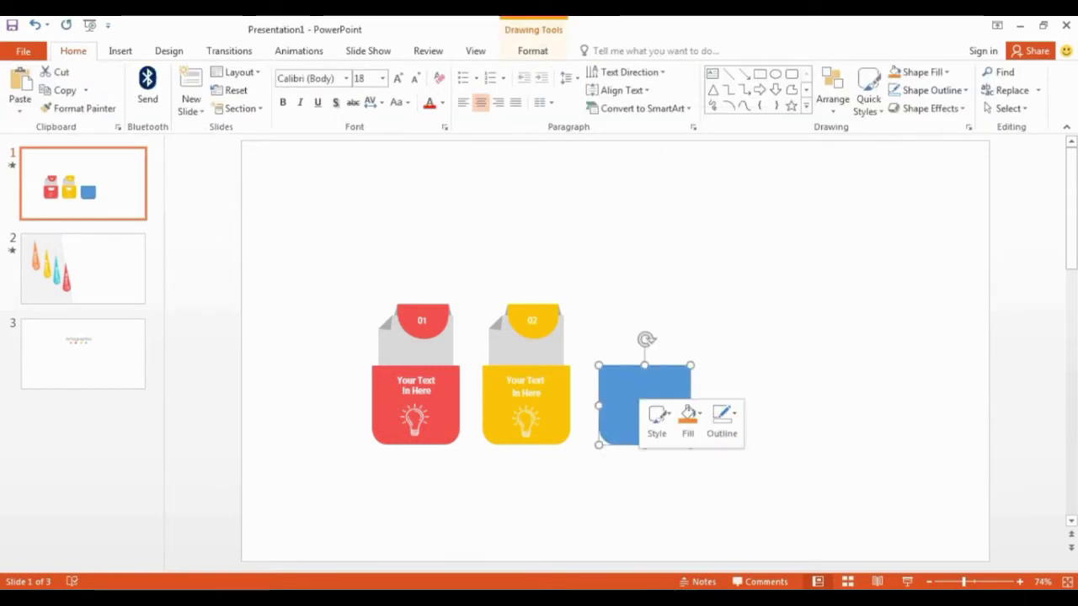
{"action": "left_click", "coordinate": [688, 418]}
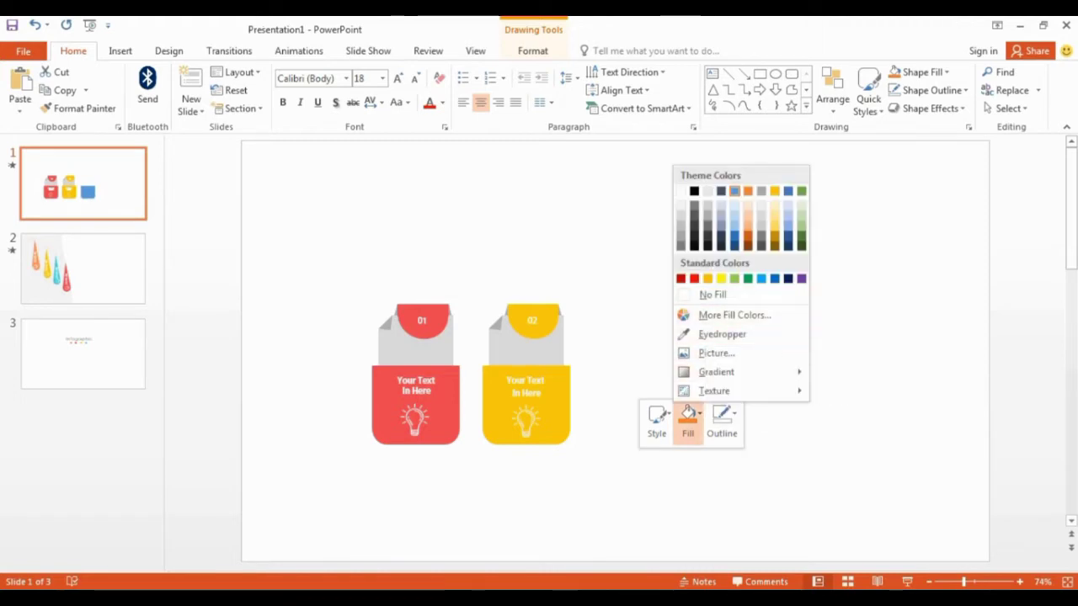
{"action": "left_click", "coordinate": [801, 278]}
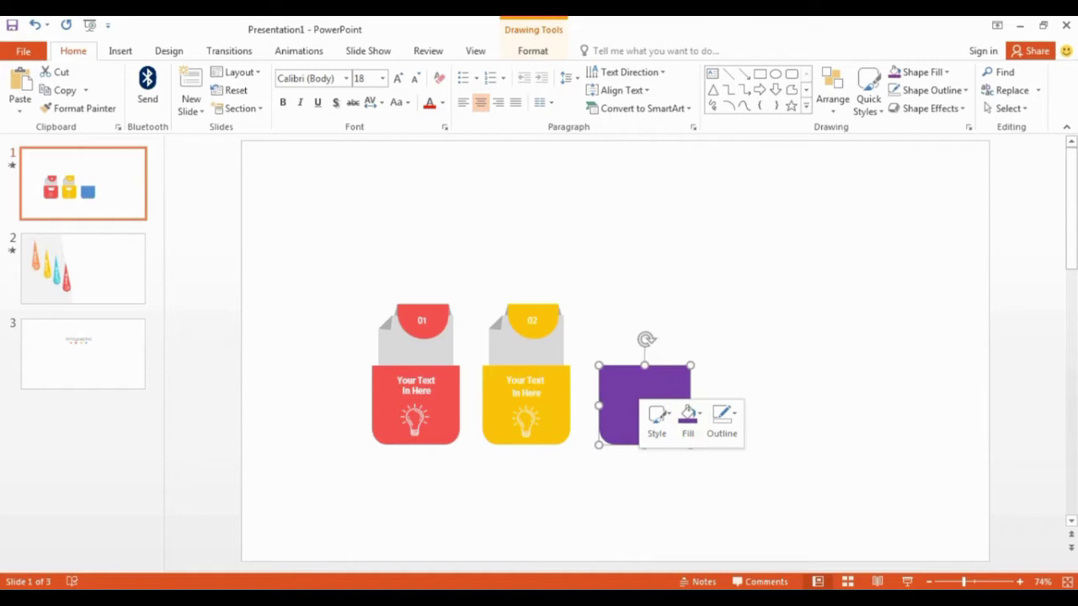
{"action": "key", "text": "Escape"}
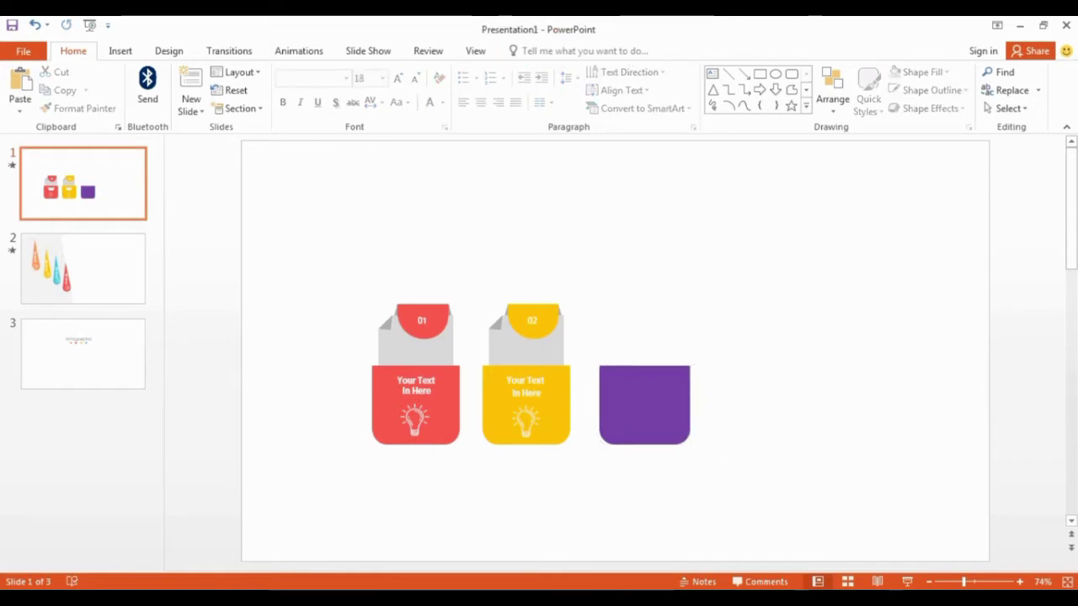
Step: Draw a rectangle about 1.27" high and 1.37" wide over the upper part of the purple pocket and remove its outline
{"action": "left_click", "coordinate": [120, 51]}
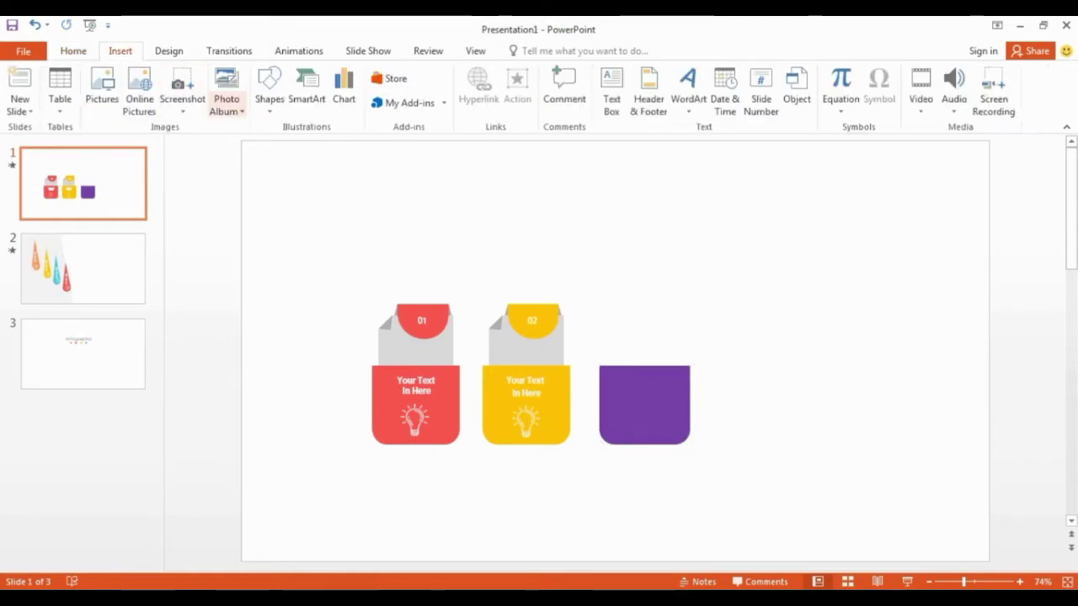
{"action": "left_click", "coordinate": [270, 88]}
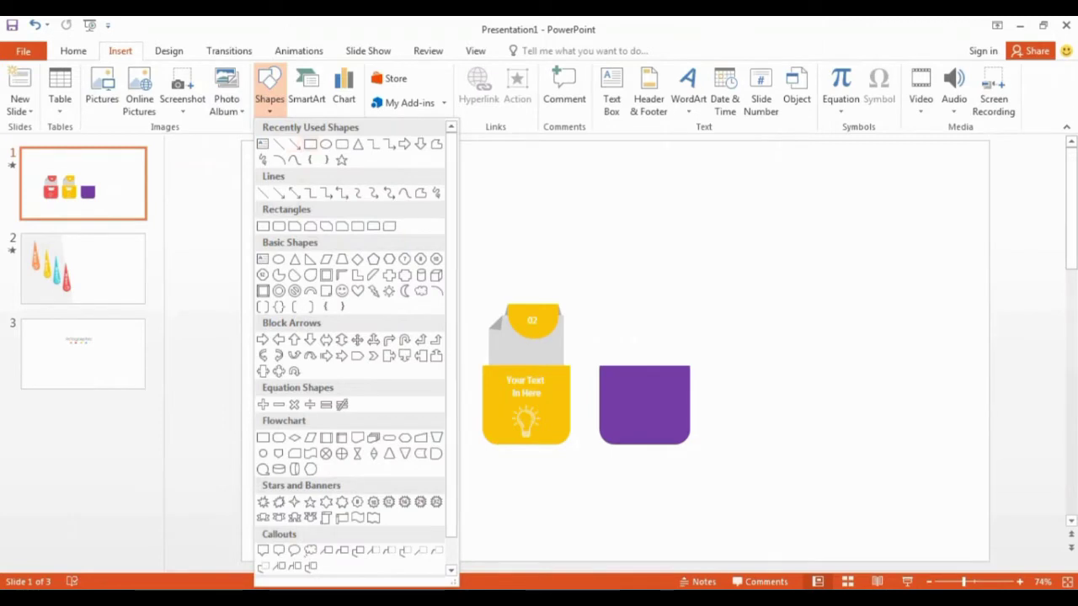
{"action": "left_click", "coordinate": [311, 144]}
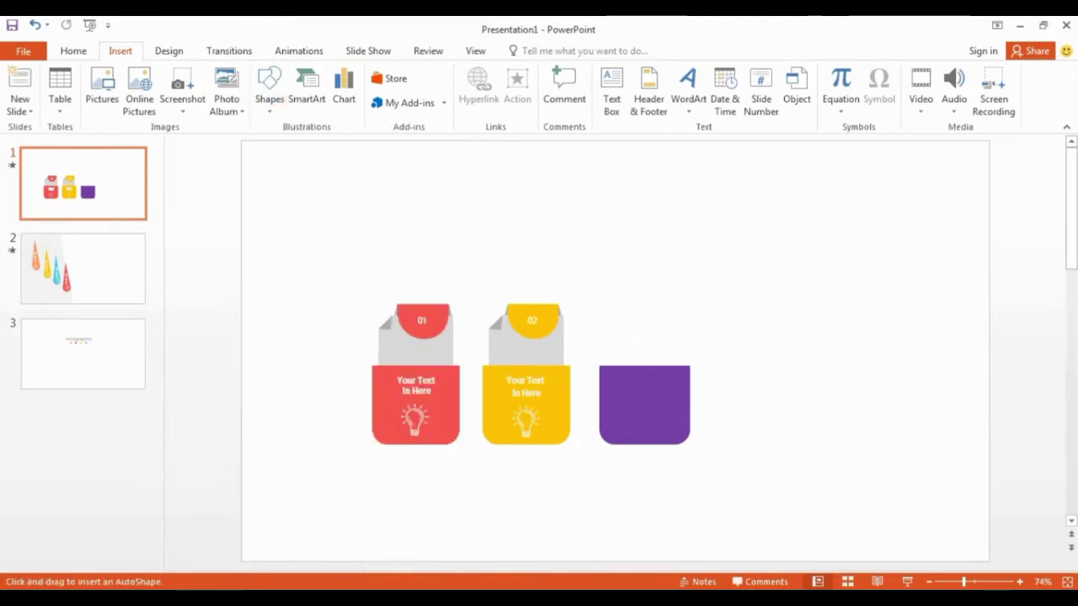
{"action": "left_click_drag", "start_coordinate": [606, 313], "coordinate": [684, 386]}
{"action": "right_click", "coordinate": [663, 360]}
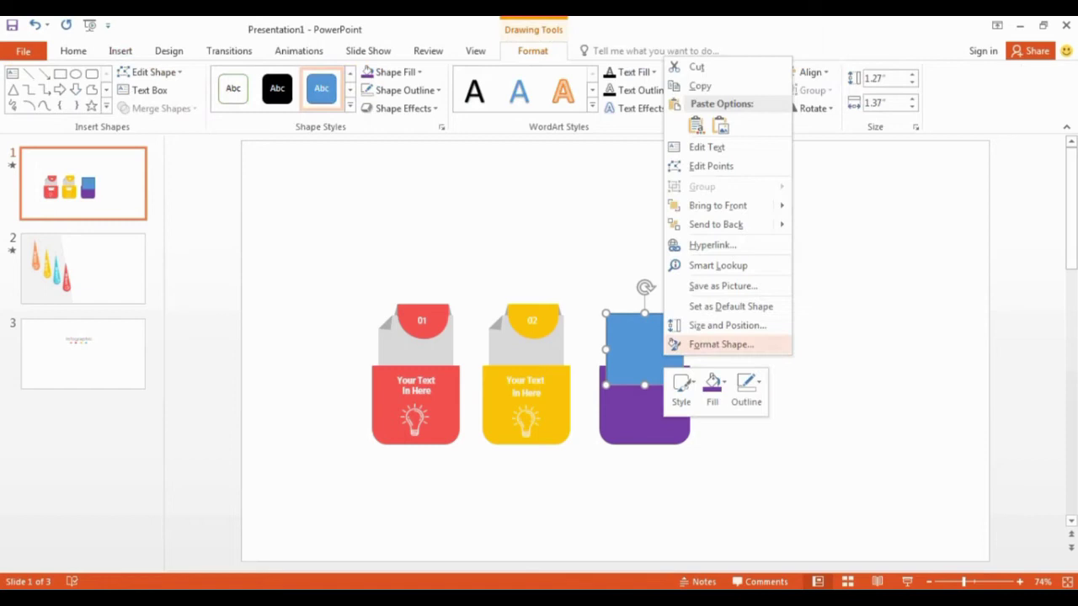
{"action": "left_click", "coordinate": [746, 390]}
{"action": "left_click", "coordinate": [763, 281]}
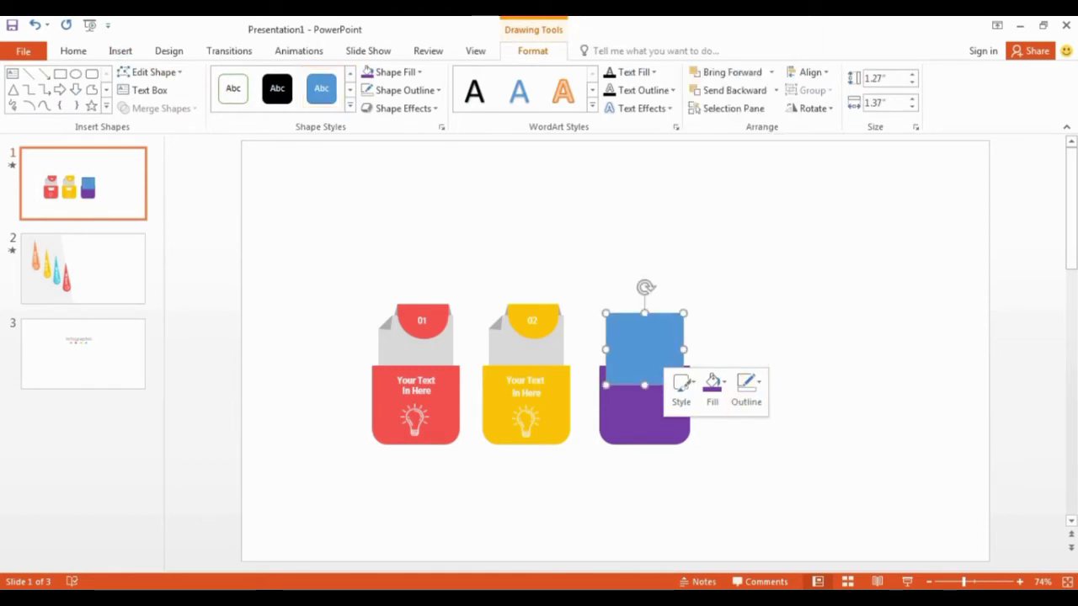
{"action": "left_click_drag", "start_coordinate": [644, 314], "coordinate": [645, 349]}
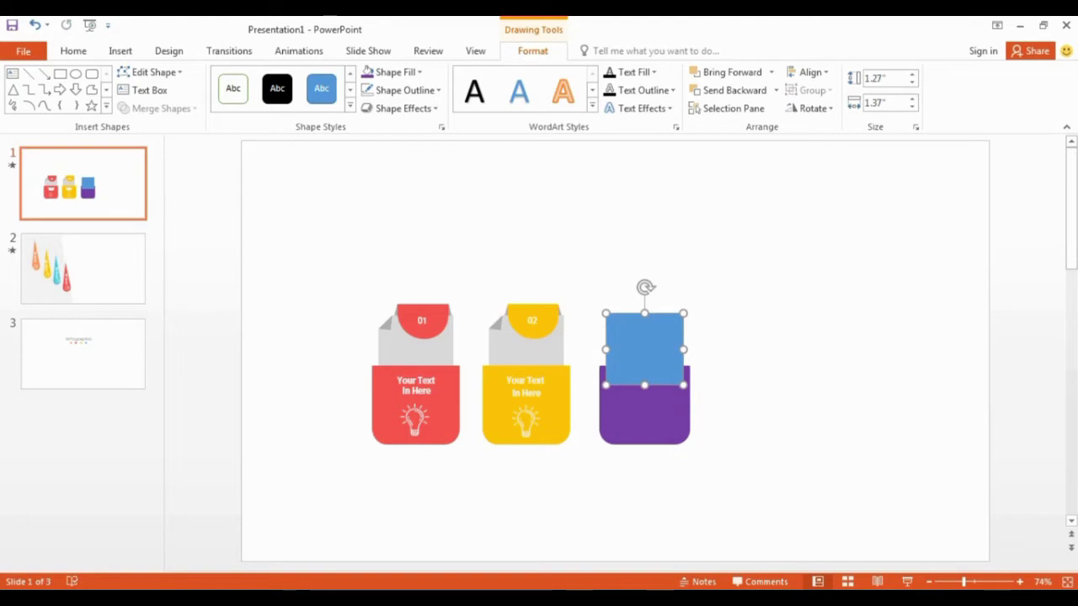
Step: Send the blue rectangle behind the purple pocket
{"action": "right_click", "coordinate": [615, 367]}
{"action": "left_click", "coordinate": [659, 233]}
{"action": "key", "text": "Escape"}
Step: Fill the blue rectangle with the light grey of the yellow folder's paper using the Eyedropper
{"action": "right_click", "coordinate": [638, 349]}
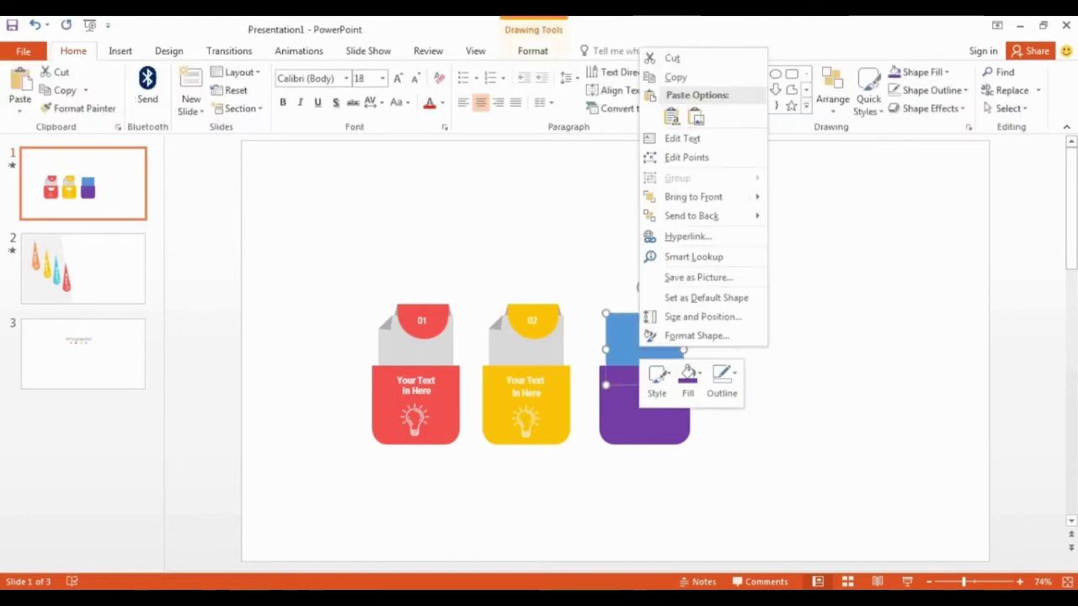
{"action": "left_click", "coordinate": [688, 379]}
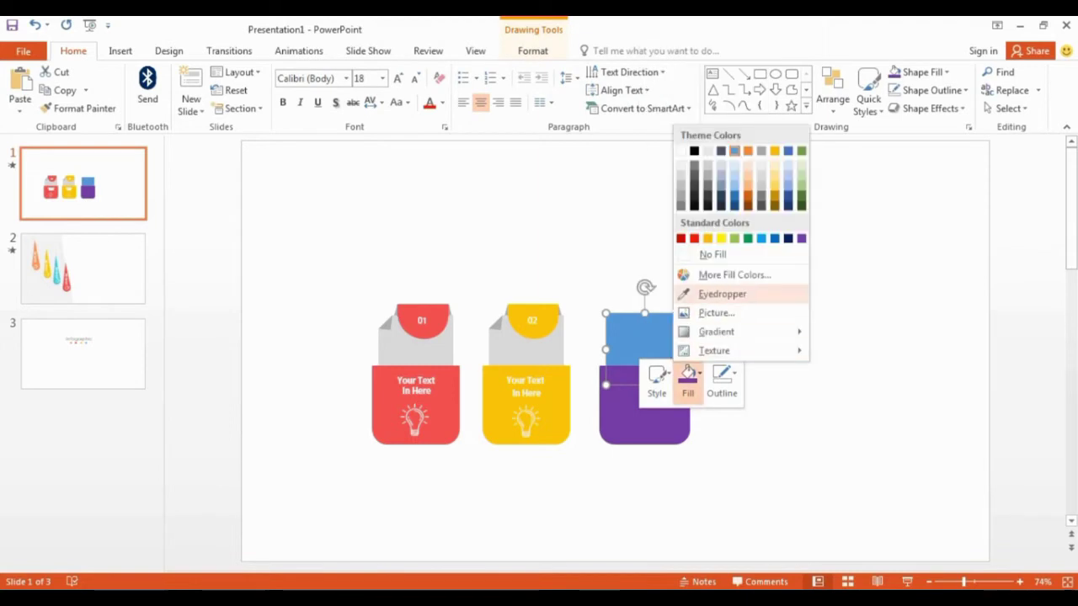
{"action": "left_click", "coordinate": [721, 294]}
{"action": "left_click", "coordinate": [558, 332]}
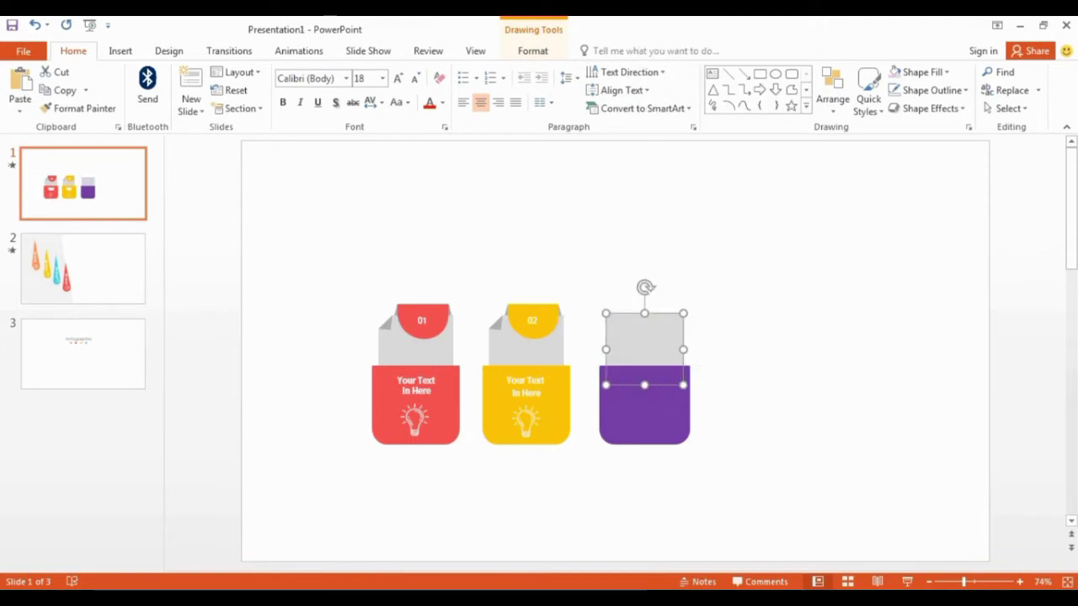
{"action": "key", "text": "Escape"}
Step: Draw a small rectangle about 0.39" by 0.73" and rotate it diagonally across the grey paper's upper-left corner
{"action": "left_click", "coordinate": [121, 51]}
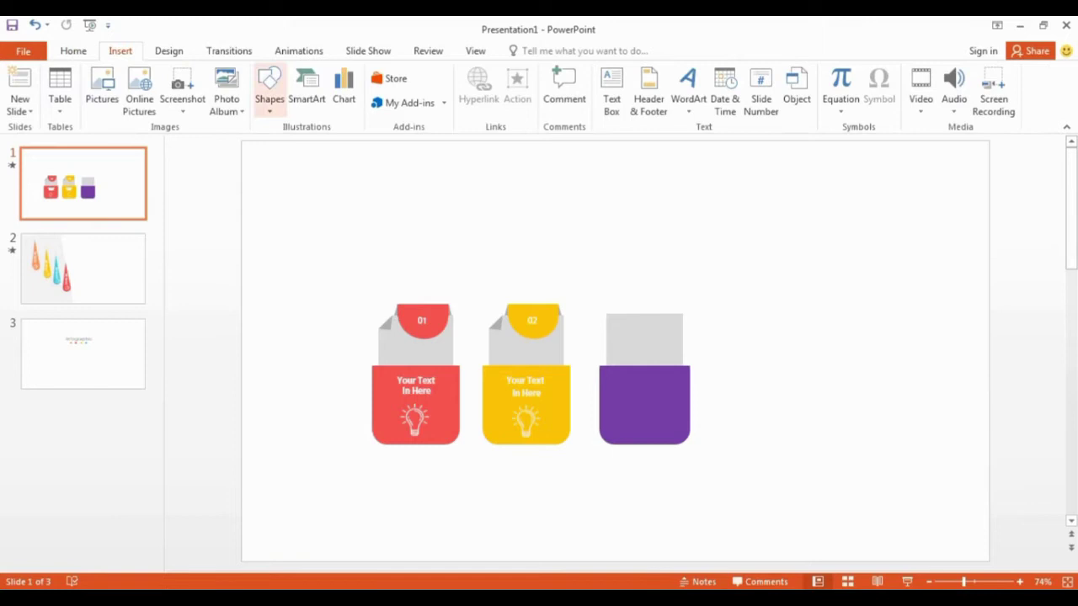
{"action": "left_click", "coordinate": [269, 88]}
{"action": "left_click", "coordinate": [310, 144]}
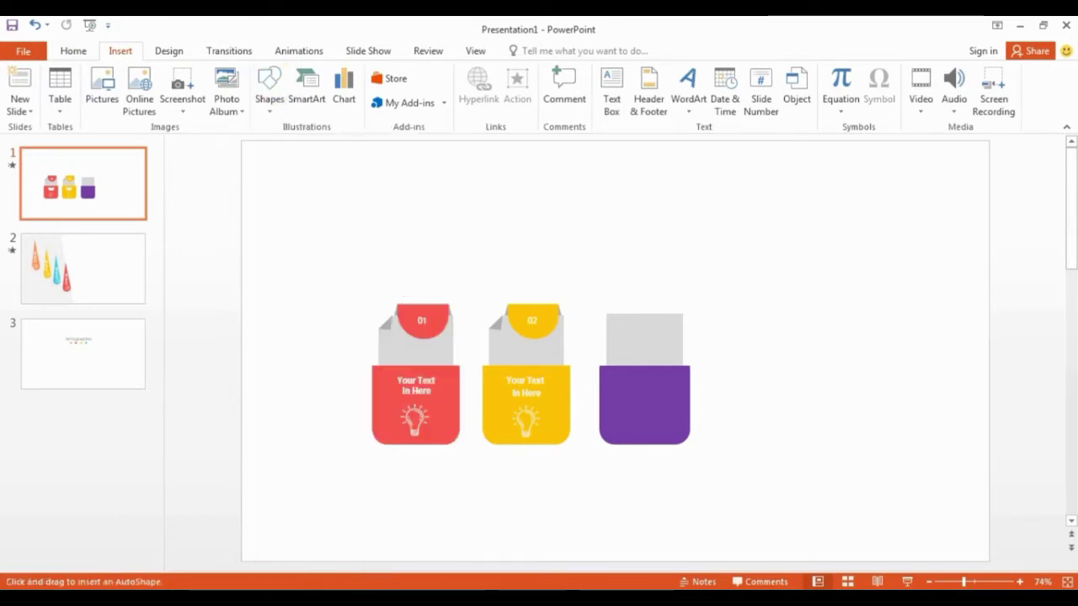
{"action": "left_click_drag", "start_coordinate": [754, 261], "coordinate": [784, 272]}
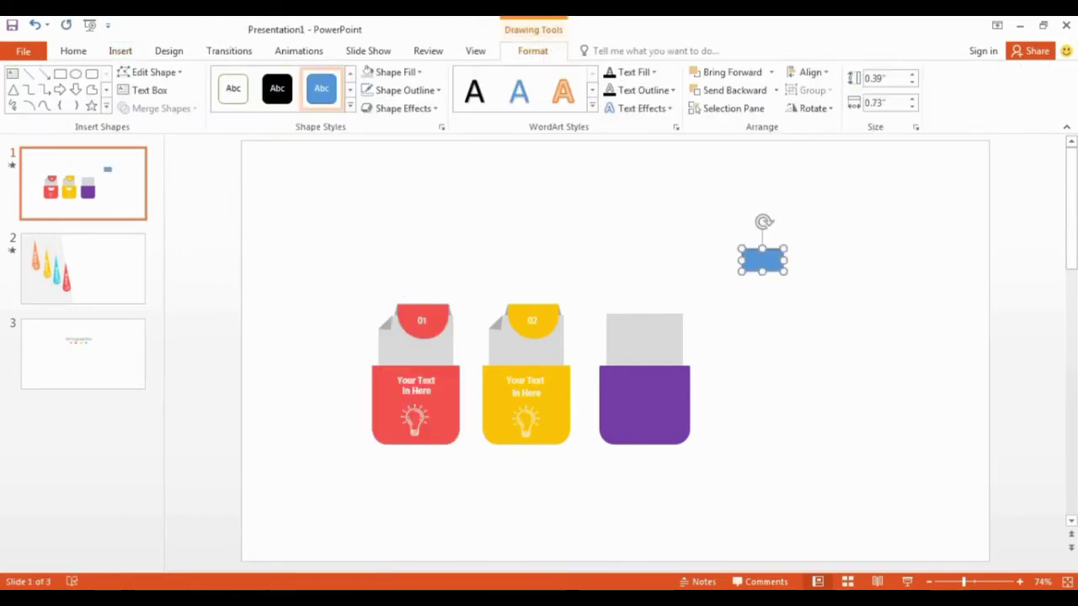
{"action": "mouse_move", "coordinate": [763, 222]}
{"action": "left_mouse_down"}
{"action": "mouse_move", "coordinate": [659, 301]}
{"action": "mouse_move", "coordinate": [604, 319]}
{"action": "mouse_move", "coordinate": [483, 308]}
{"action": "mouse_move", "coordinate": [606, 310]}
{"action": "left_mouse_up"}
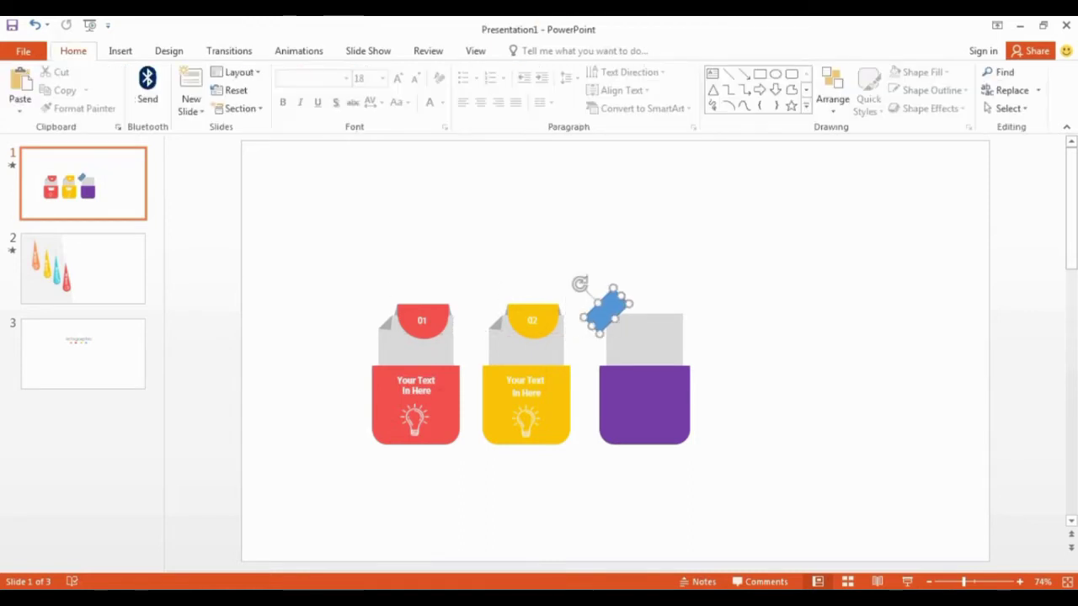
Step: Bring the grey paper to the front and subtract the rotated blue rectangle from its upper-left corner
{"action": "right_click", "coordinate": [638, 333]}
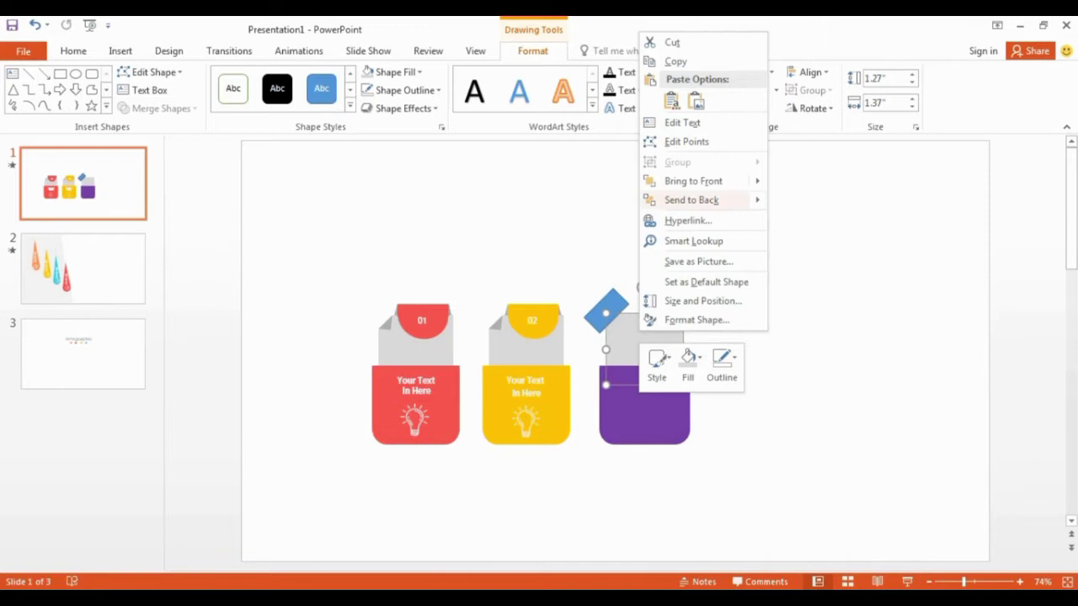
{"action": "left_click", "coordinate": [694, 181]}
{"action": "left_click", "coordinate": [594, 311], "text": "shift"}
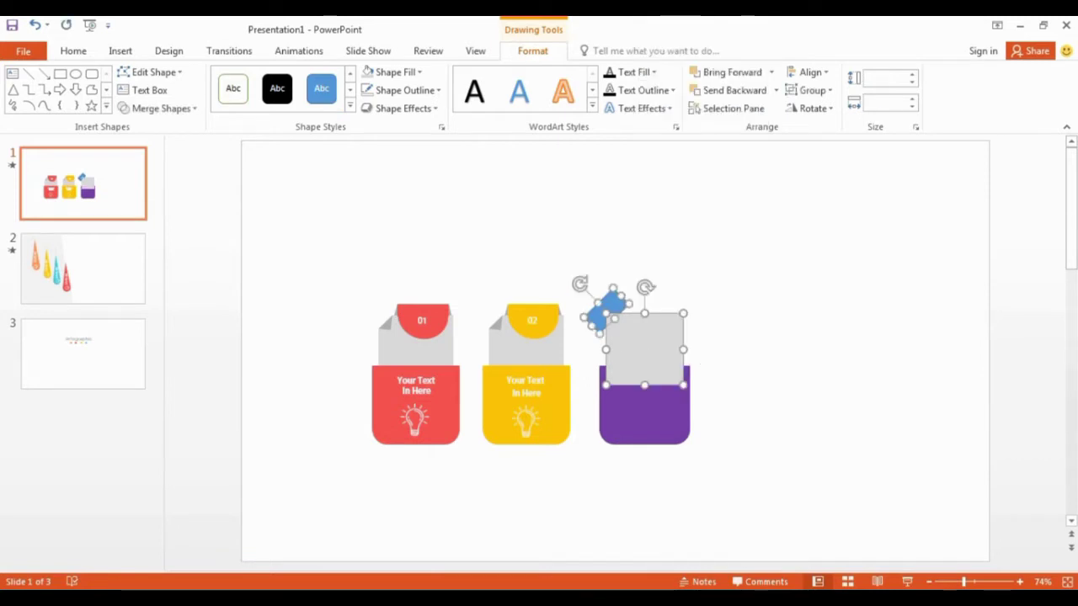
{"action": "left_click", "coordinate": [160, 107]}
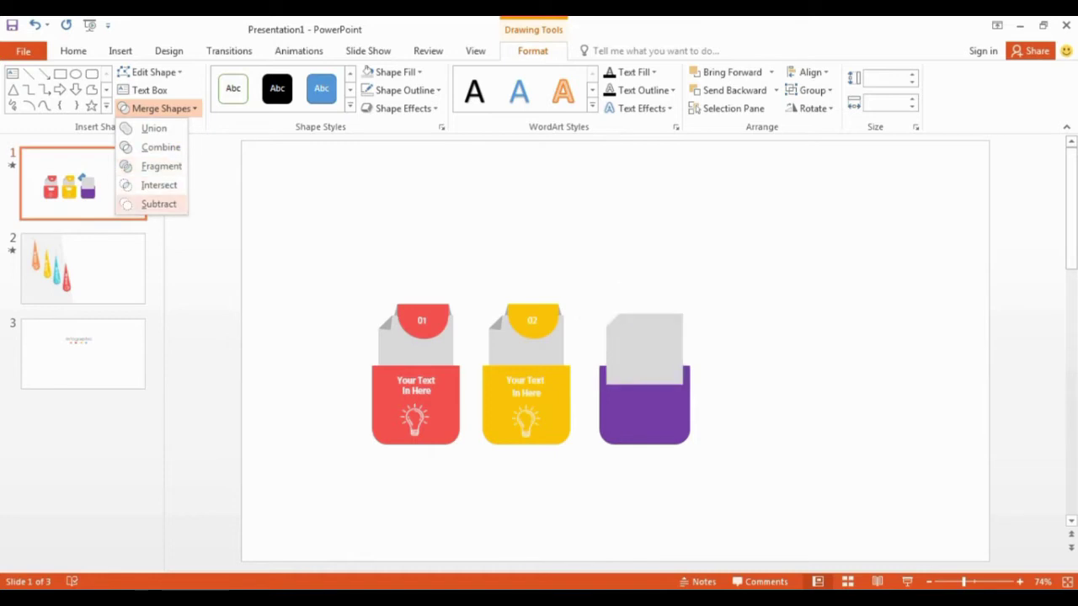
{"action": "left_click", "coordinate": [151, 205]}
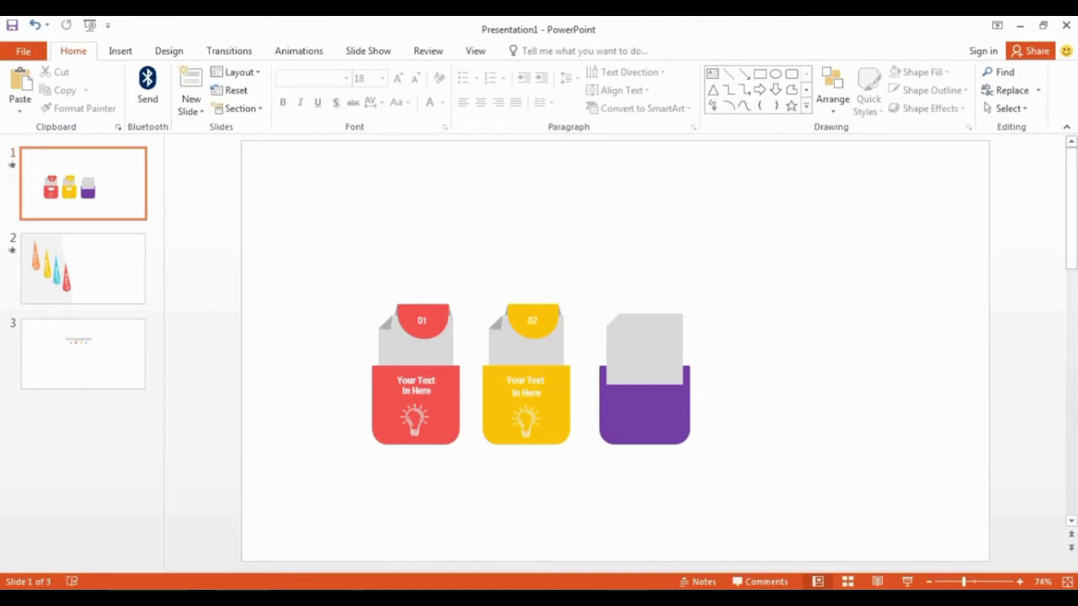
Step: Draw a right triangle about 0.26" high and 0.38" wide near the grey paper's cut corner and rotate it so its long side follows the cut
{"action": "left_click", "coordinate": [121, 50]}
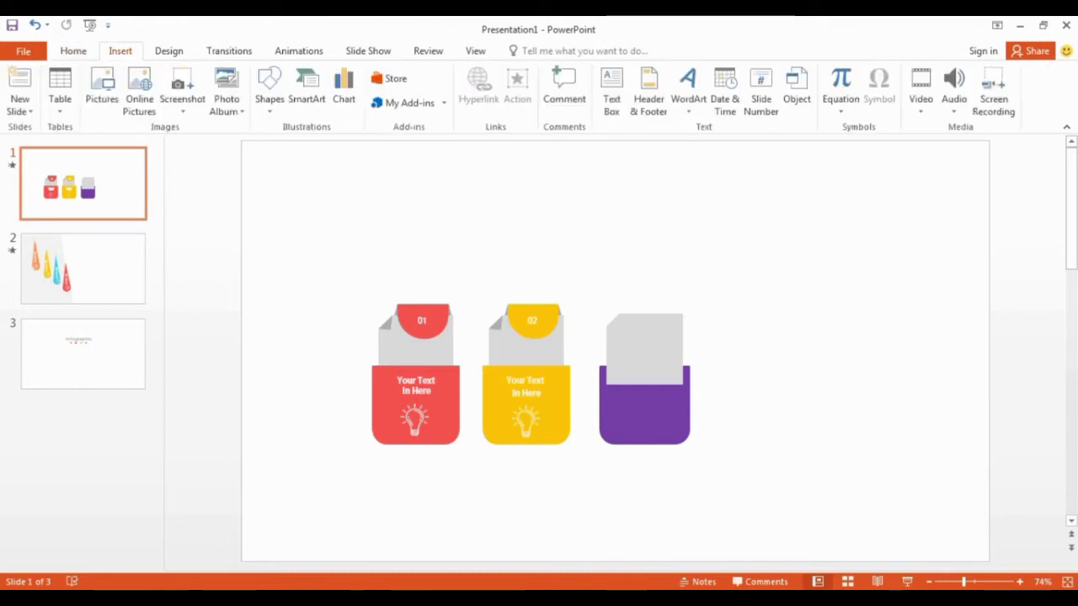
{"action": "left_click", "coordinate": [269, 92]}
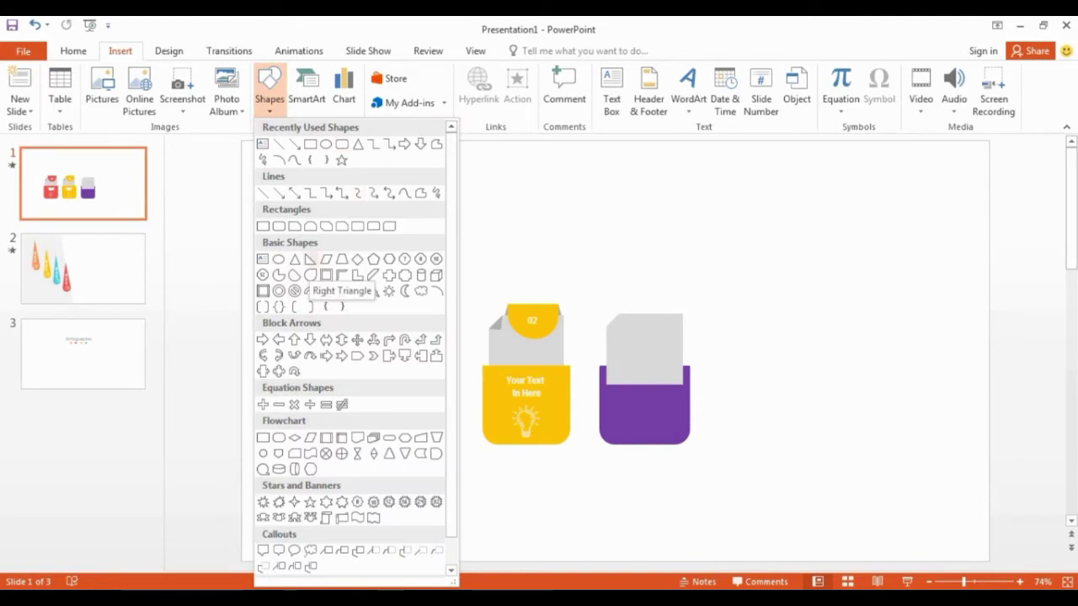
{"action": "left_click", "coordinate": [309, 259]}
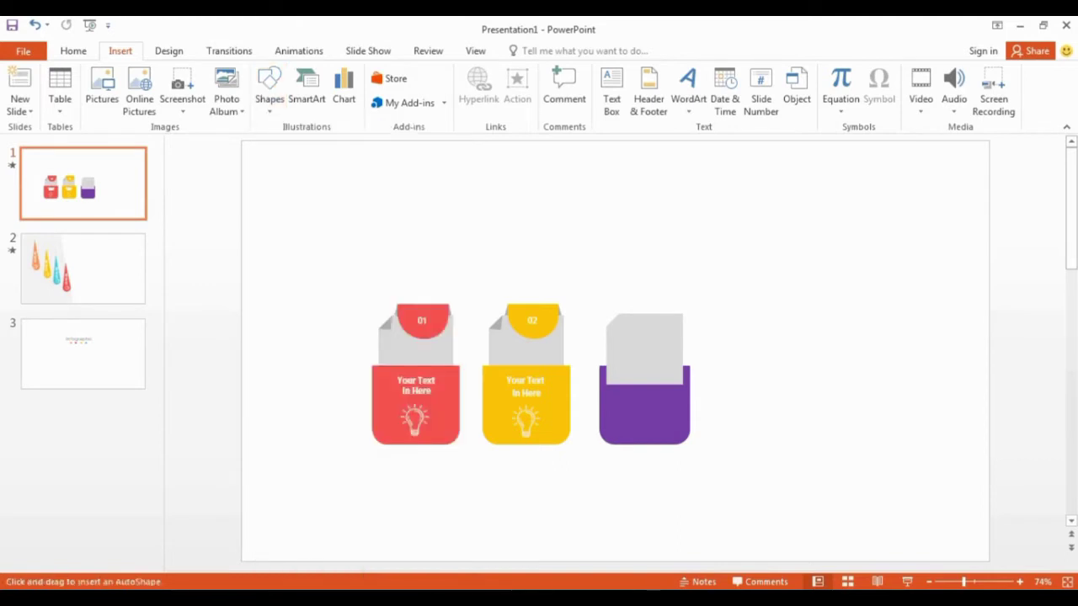
{"action": "mouse_move", "coordinate": [763, 350]}
{"action": "left_mouse_down"}
{"action": "mouse_move", "coordinate": [624, 329]}
{"action": "mouse_move", "coordinate": [641, 333]}
{"action": "left_mouse_up"}
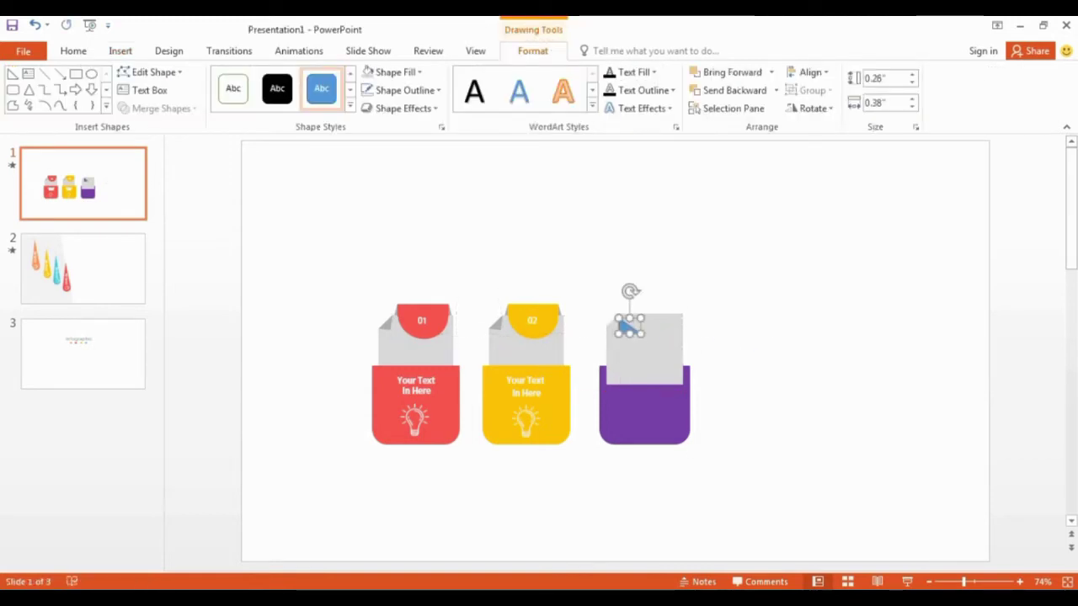
{"action": "left_click_drag", "start_coordinate": [631, 292], "coordinate": [597, 315]}
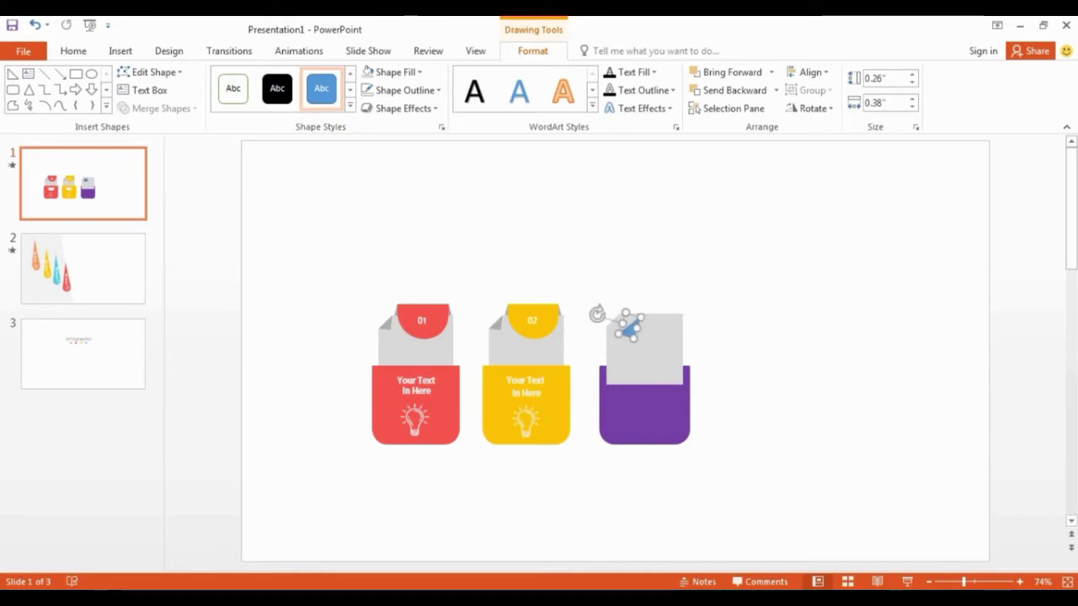
Step: Move and resize the blue triangle to fit the grey paper's cut corner as a page fold
{"action": "scroll", "coordinate": [597, 314], "scroll_direction": "up", "scroll_amount": 8}
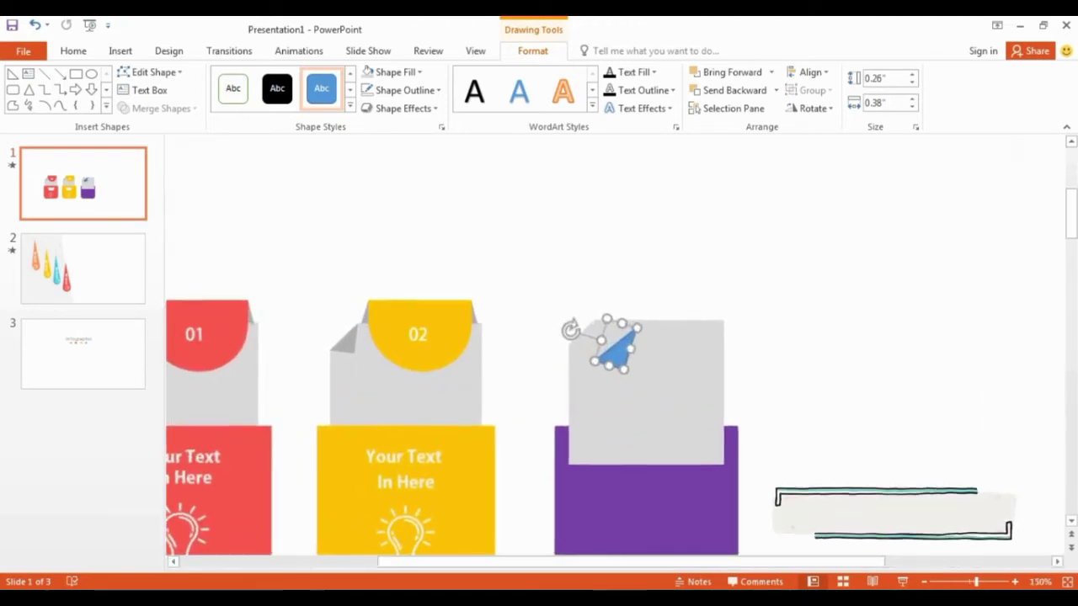
{"action": "scroll", "coordinate": [614, 345], "scroll_direction": "up", "scroll_amount": 5}
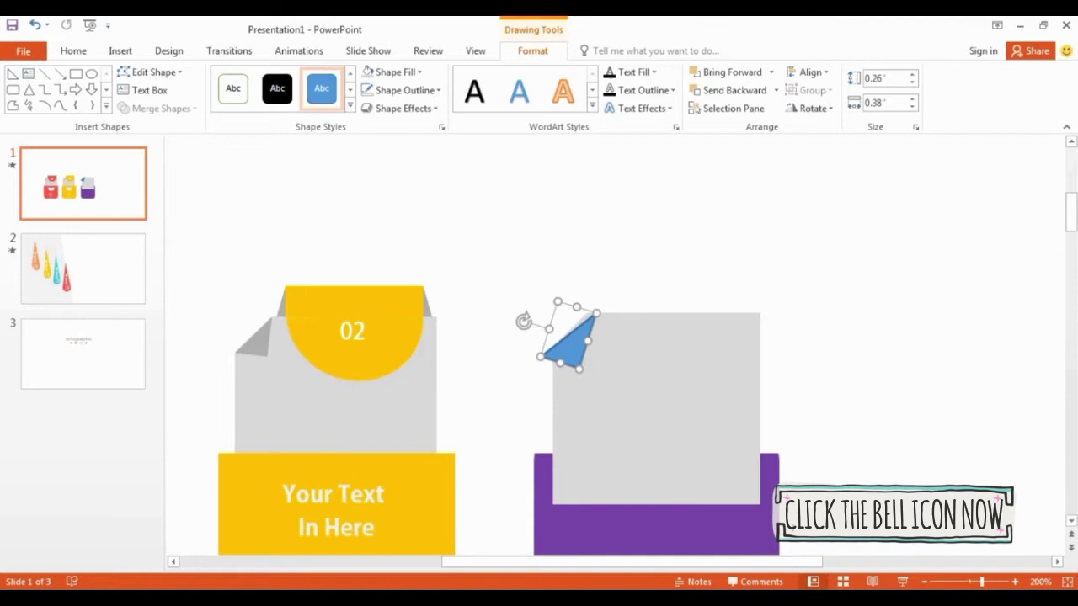
{"action": "left_click_drag", "start_coordinate": [548, 328], "coordinate": [577, 344]}
{"action": "left_click_drag", "start_coordinate": [577, 343], "coordinate": [595, 314]}
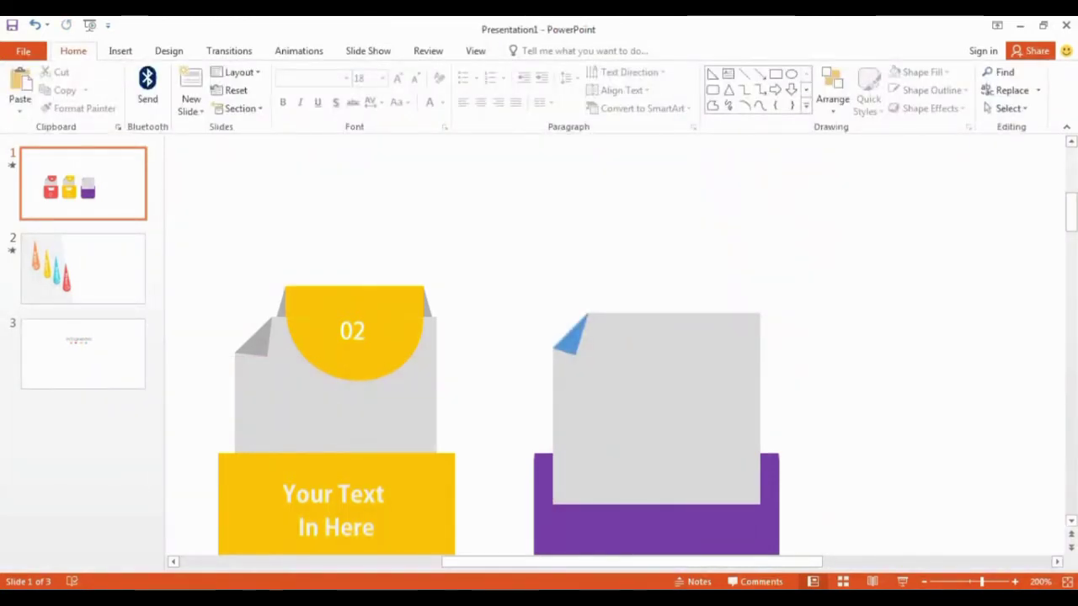
Step: Edit the blue triangle's points, pulling its inner corner slightly outward to widen the page fold
{"action": "scroll", "coordinate": [614, 346], "scroll_direction": "up", "scroll_amount": 5}
{"action": "left_click", "coordinate": [606, 196]}
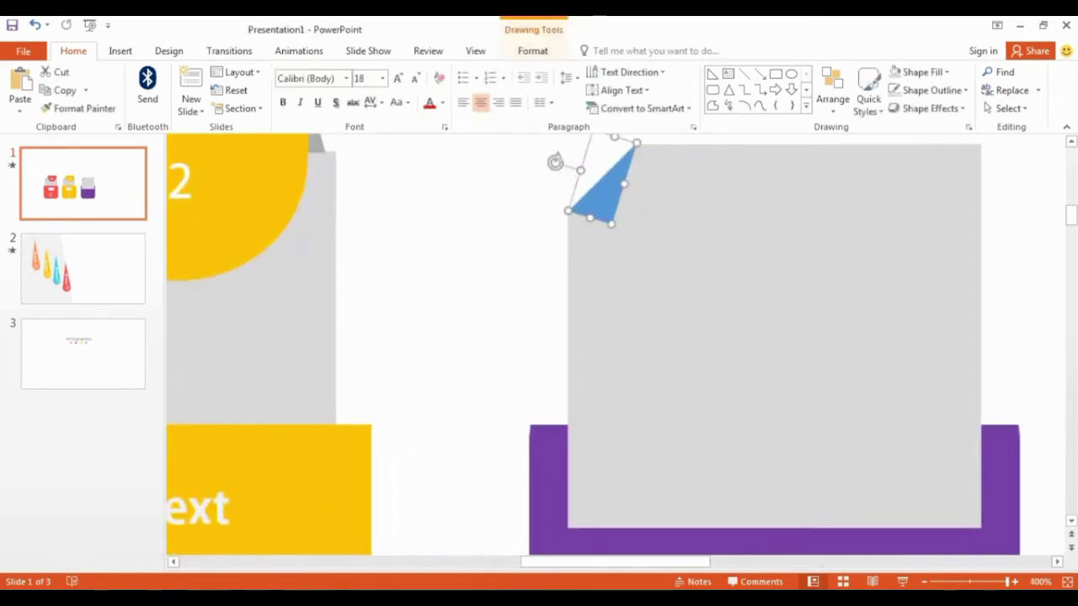
{"action": "scroll", "coordinate": [606, 196], "scroll_direction": "down", "scroll_amount": 5}
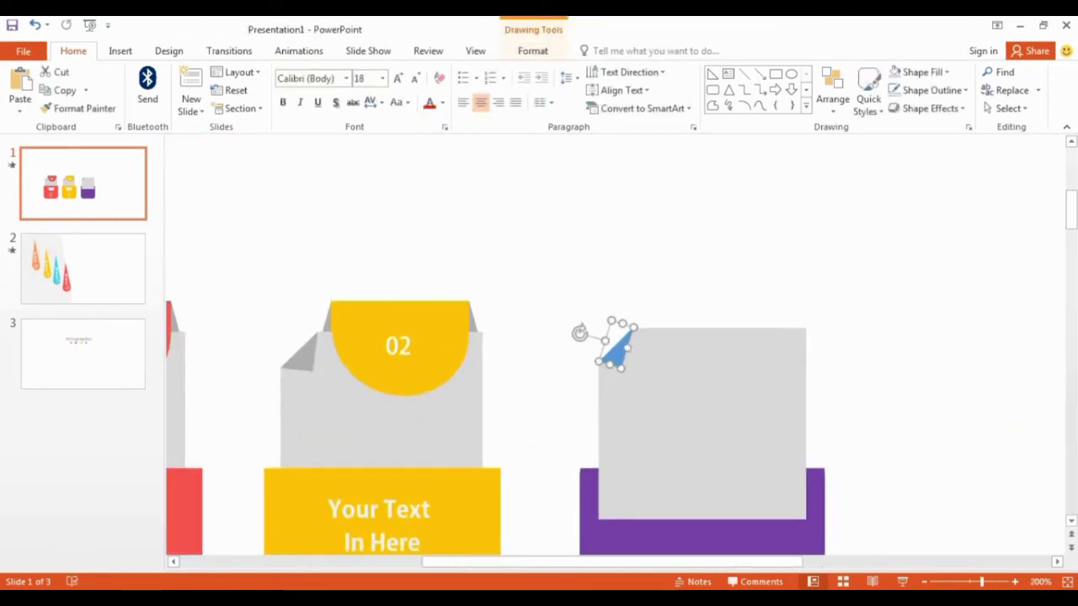
{"action": "right_click", "coordinate": [615, 358]}
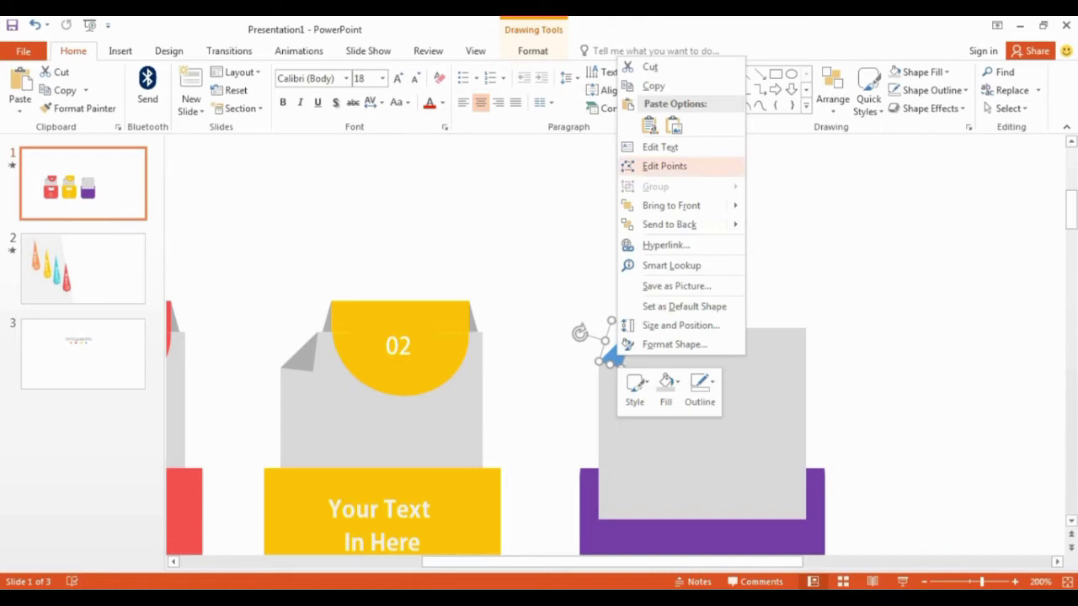
{"action": "left_click", "coordinate": [666, 166]}
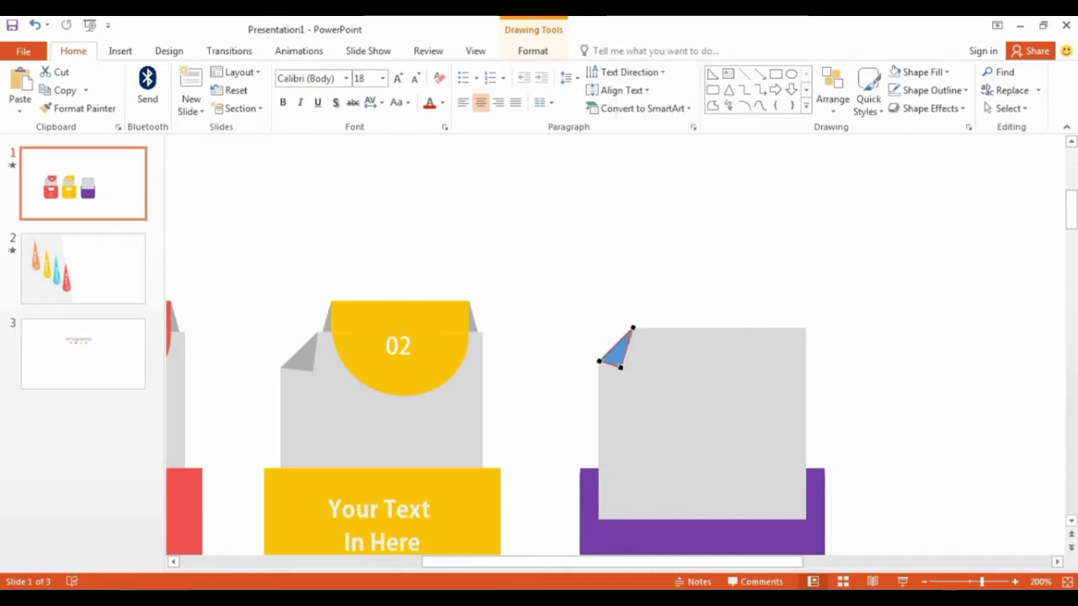
{"action": "left_click_drag", "start_coordinate": [628, 357], "coordinate": [630, 368]}
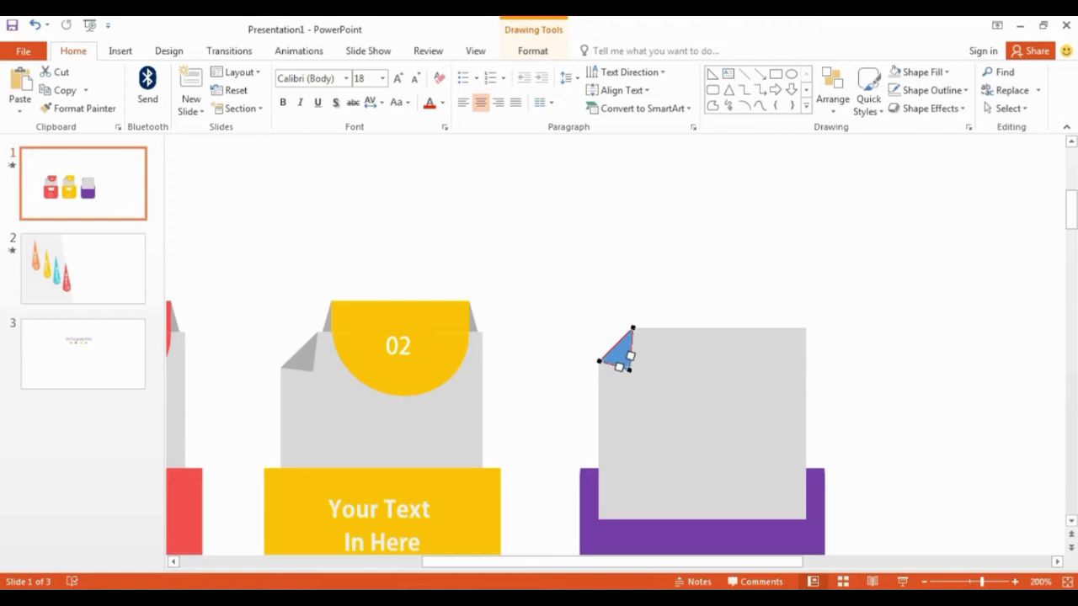
{"action": "key", "text": "Escape"}
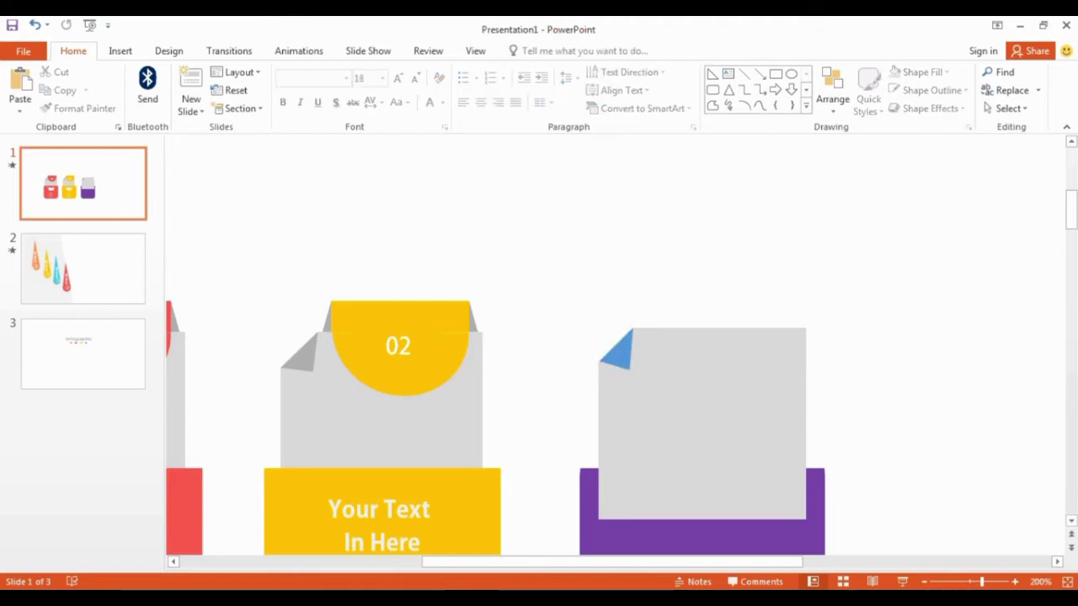
Step: Fill the blue fold triangle with White, Background 1, Darker 35%
{"action": "scroll", "coordinate": [614, 345], "scroll_direction": "down", "scroll_amount": 3}
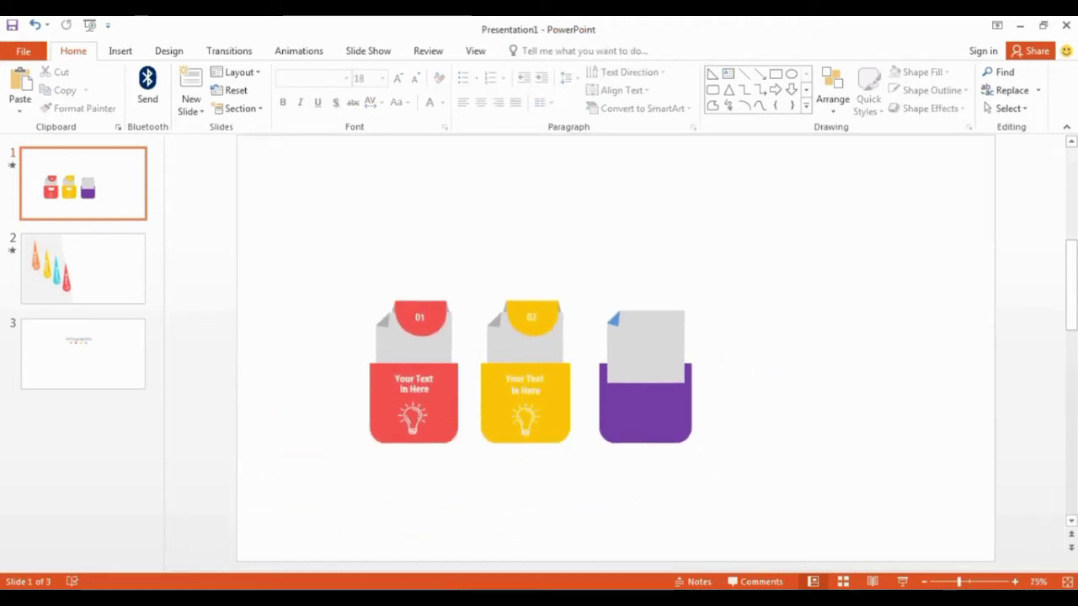
{"action": "left_click", "coordinate": [614, 317]}
{"action": "right_click", "coordinate": [614, 318]}
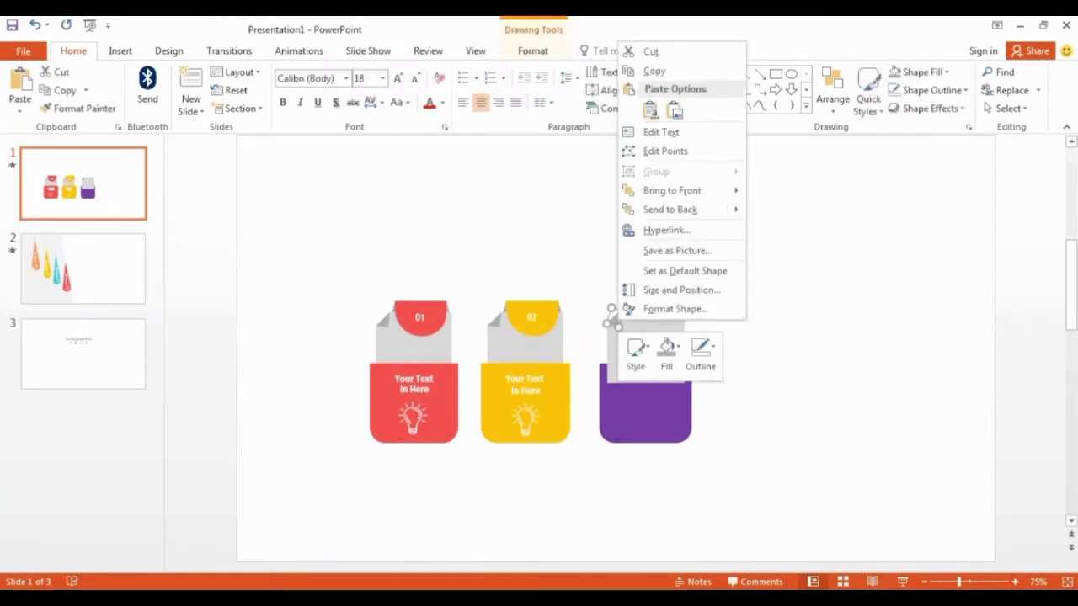
{"action": "left_click", "coordinate": [666, 347]}
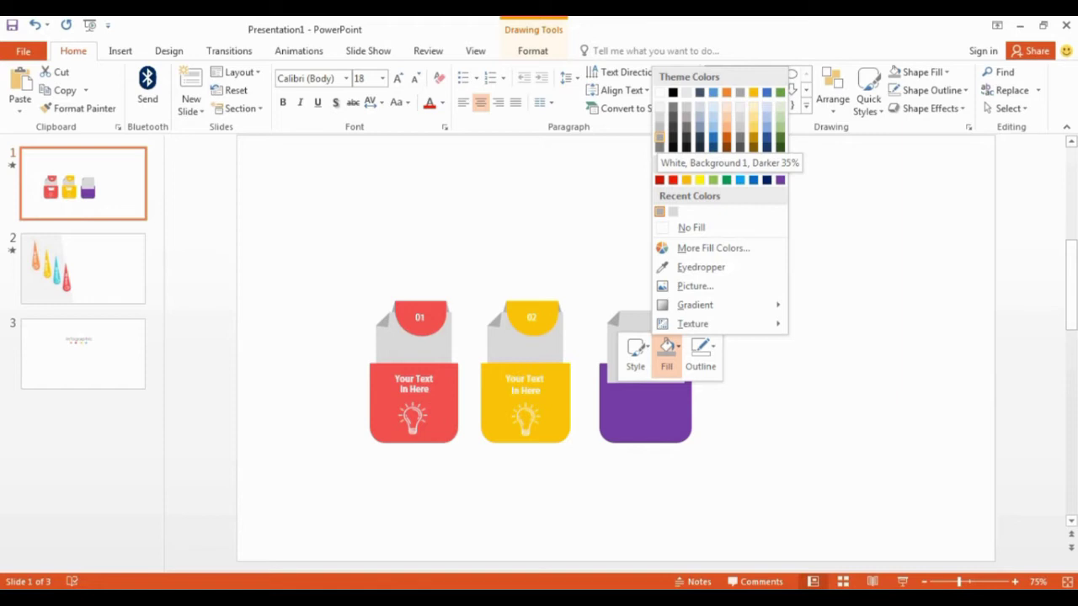
{"action": "left_click", "coordinate": [659, 139]}
{"action": "key", "text": "Escape"}
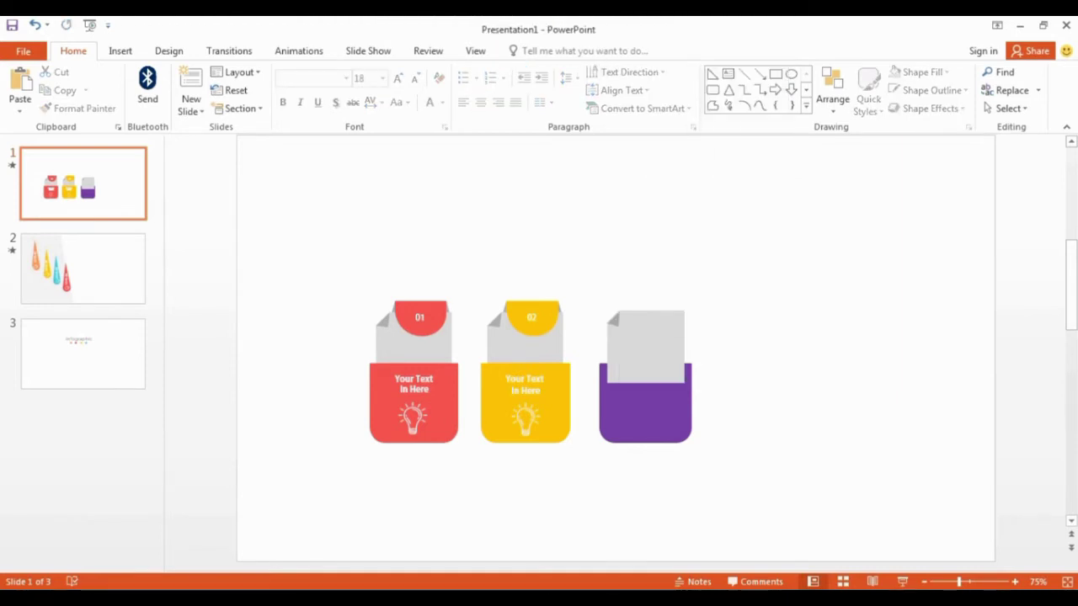
Step: Send the grey paper behind the purple pocket
{"action": "right_click", "coordinate": [632, 348]}
{"action": "mouse_move", "coordinate": [693, 235]}
{"action": "left_click", "coordinate": [813, 236]}
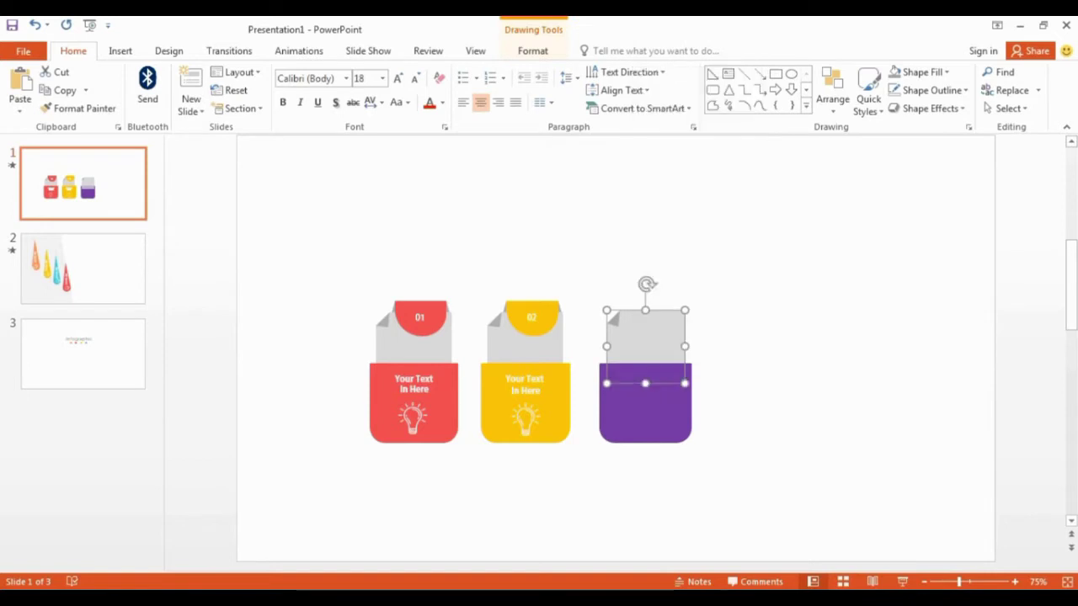
{"action": "key", "text": "Escape"}
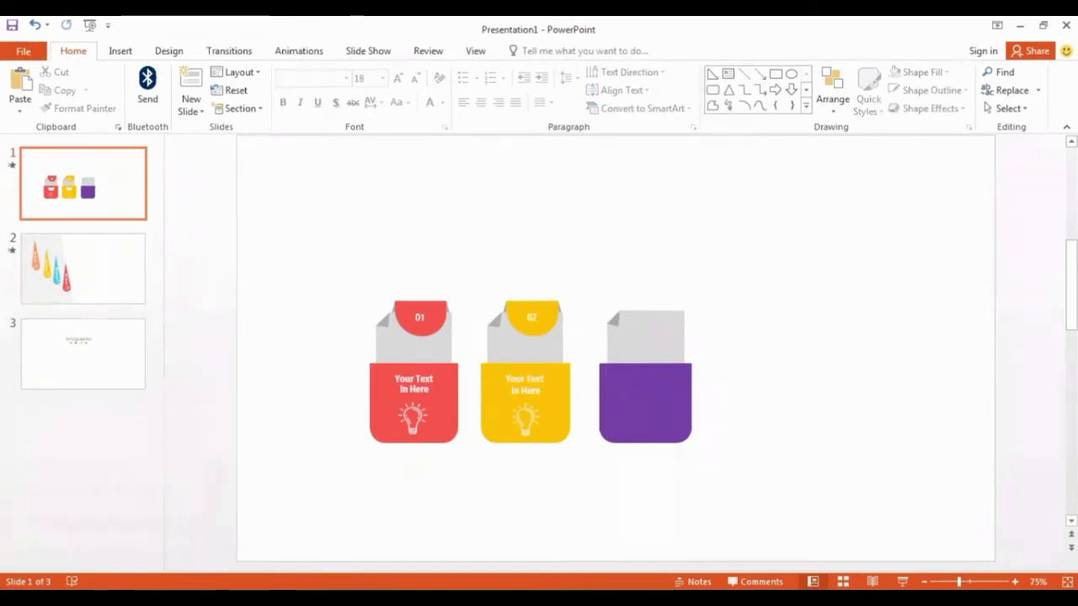
Step: Draw a rounded rectangle, round its corners fully, and stand it upright over the grey paper's top edge at about 0.97" by 1.51"
{"action": "left_click", "coordinate": [120, 50]}
{"action": "left_click", "coordinate": [269, 91]}
{"action": "left_click", "coordinate": [358, 145]}
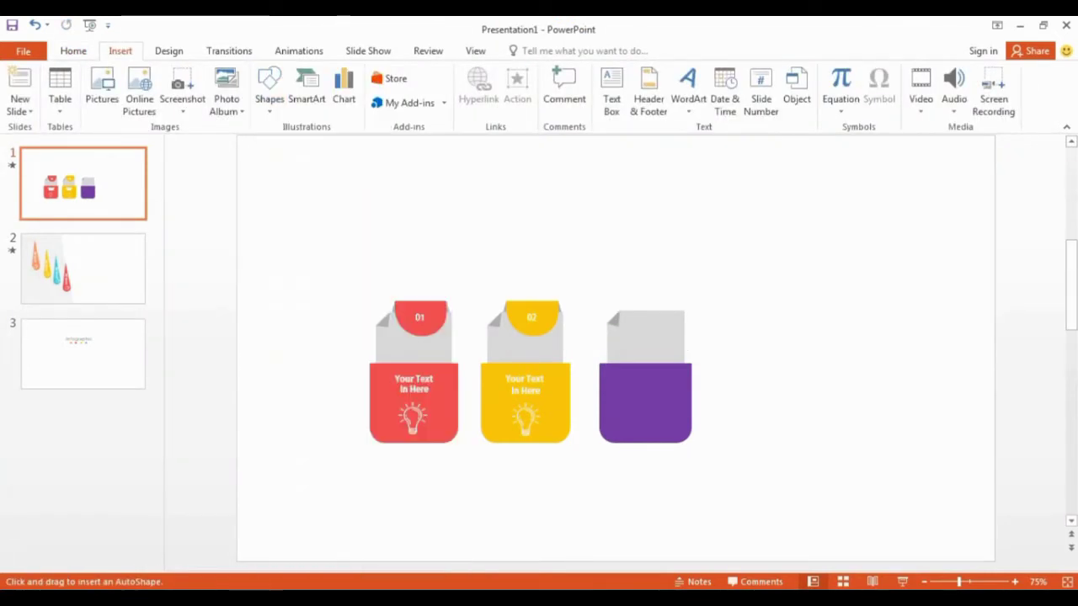
{"action": "mouse_move", "coordinate": [796, 308]}
{"action": "left_mouse_down"}
{"action": "mouse_move", "coordinate": [816, 327]}
{"action": "mouse_move", "coordinate": [884, 345]}
{"action": "left_mouse_up"}
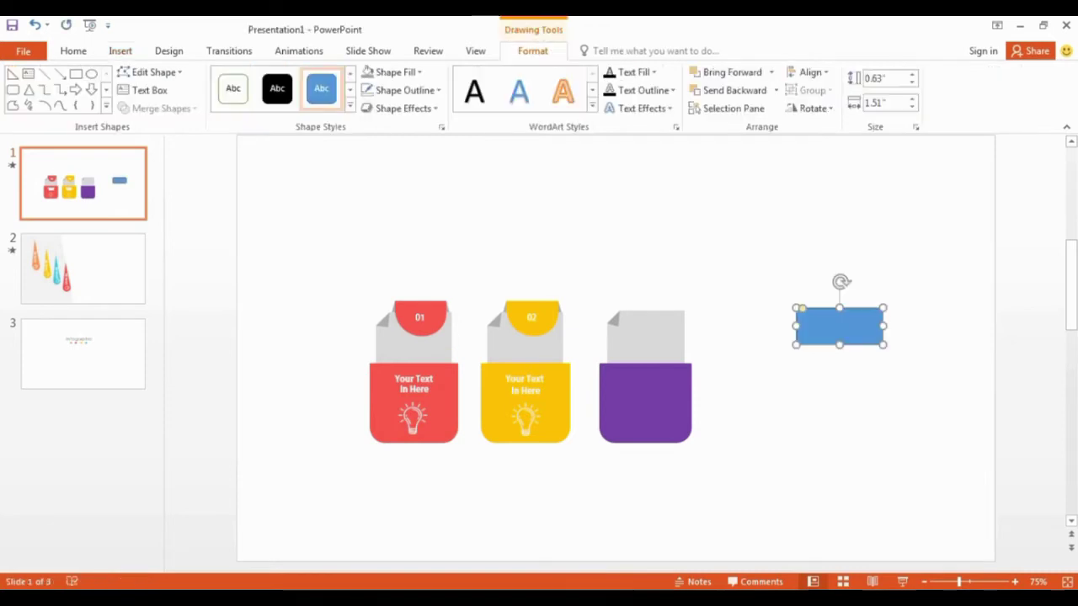
{"action": "left_click_drag", "start_coordinate": [801, 308], "coordinate": [623, 293]}
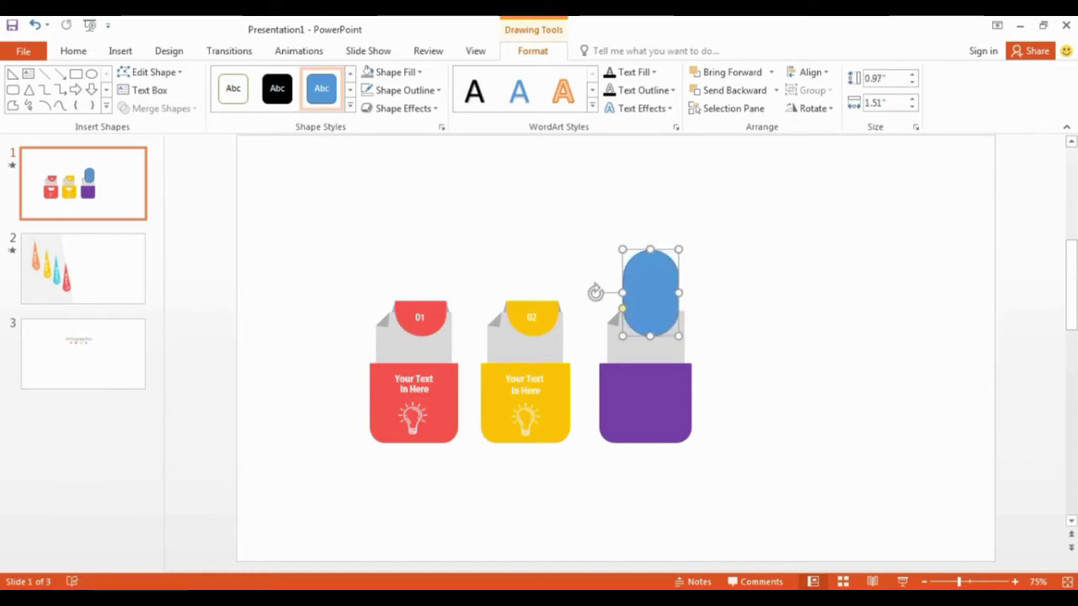
{"action": "left_click", "coordinate": [596, 292]}
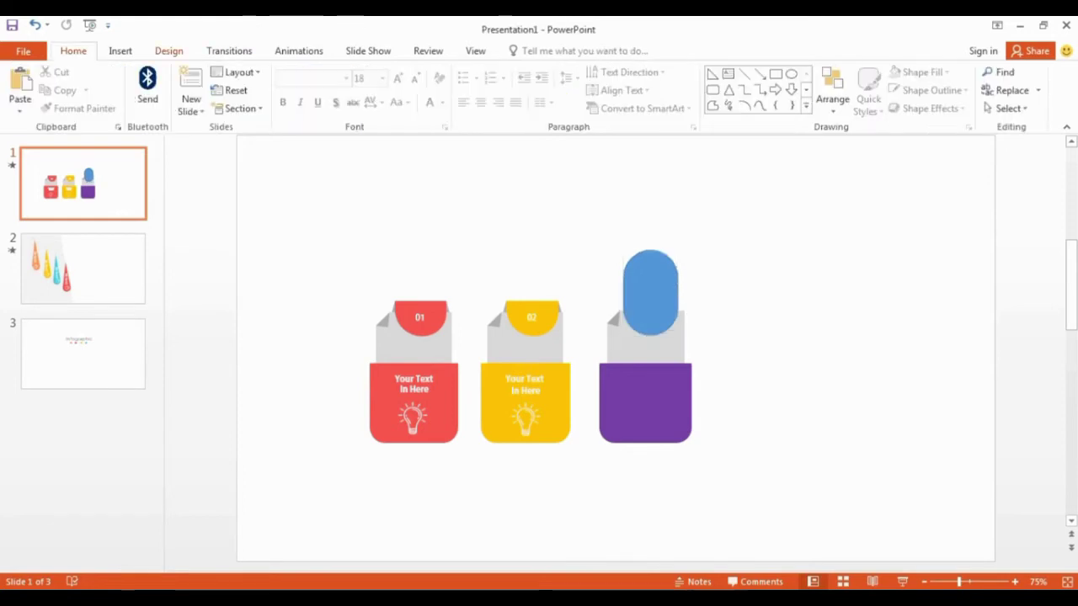
Step: Draw a rectangle about 0.9" high and 2.25" wide covering the upper part of the blue rounded shape
{"action": "left_click", "coordinate": [119, 50]}
{"action": "left_click", "coordinate": [269, 89]}
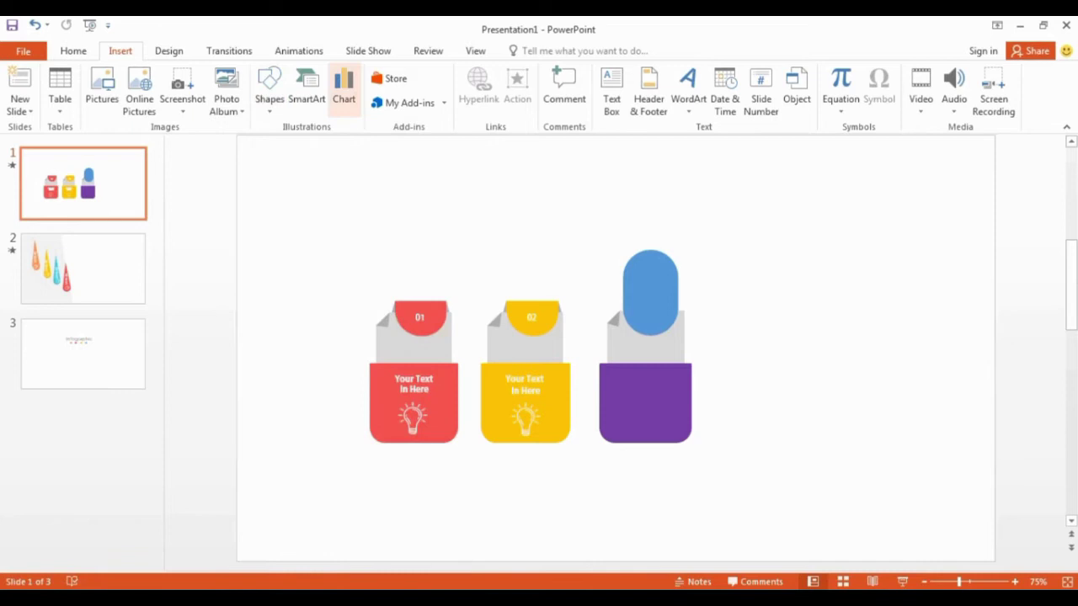
{"action": "left_click", "coordinate": [270, 89]}
{"action": "left_click", "coordinate": [271, 283]}
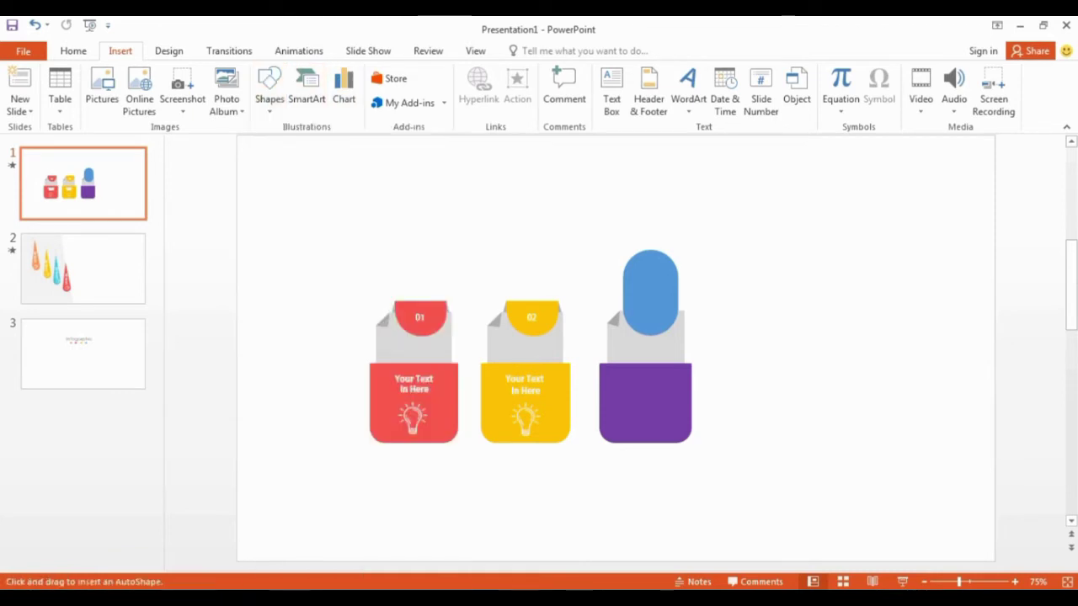
{"action": "mouse_move", "coordinate": [587, 260]}
{"action": "left_mouse_down"}
{"action": "mouse_move", "coordinate": [672, 302]}
{"action": "mouse_move", "coordinate": [716, 302]}
{"action": "left_mouse_up"}
{"action": "left_click_drag", "start_coordinate": [651, 259], "coordinate": [652, 250]}
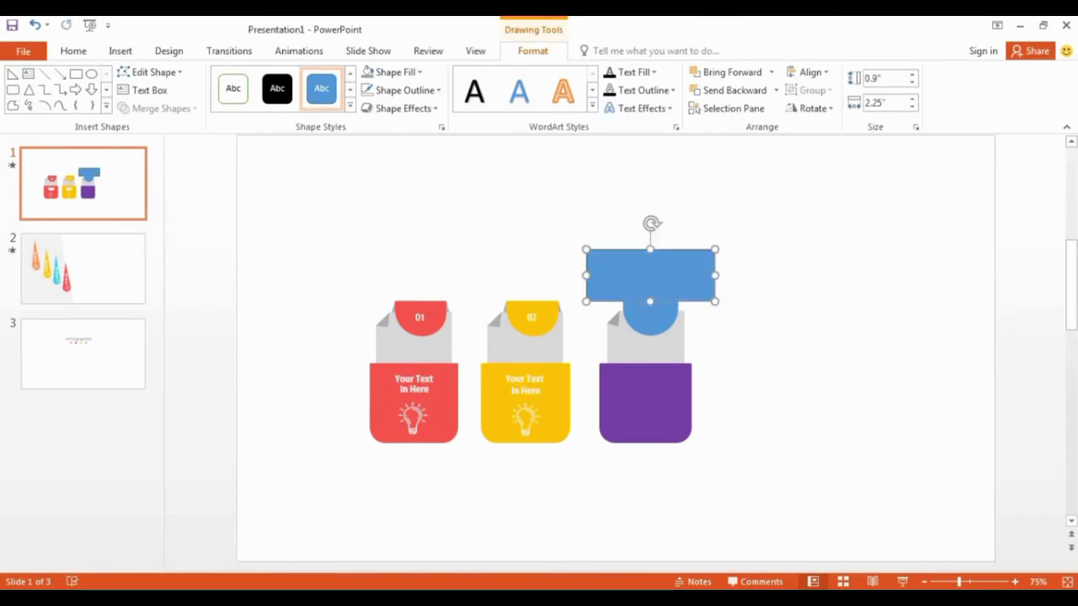
Step: Subtract the wide rectangle from the blue rounded shape, leaving a half-round flap over the grey paper
{"action": "left_click", "coordinate": [651, 323], "text": "shift"}
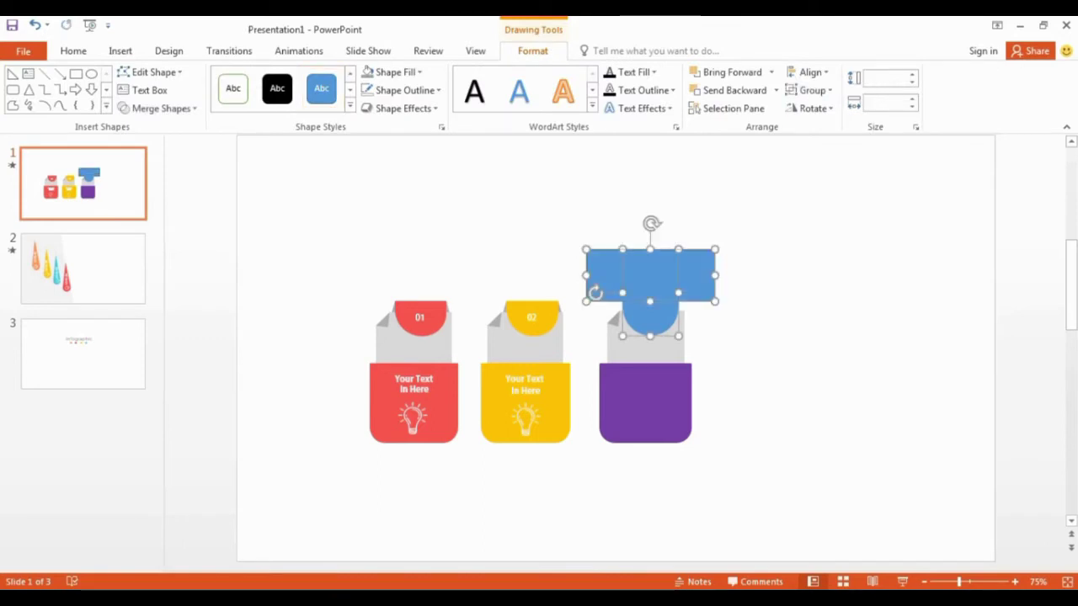
{"action": "right_click", "coordinate": [648, 309]}
{"action": "left_click", "coordinate": [703, 422]}
{"action": "left_click", "coordinate": [651, 275]}
{"action": "left_click", "coordinate": [651, 322], "text": "shift"}
{"action": "left_click", "coordinate": [159, 108]}
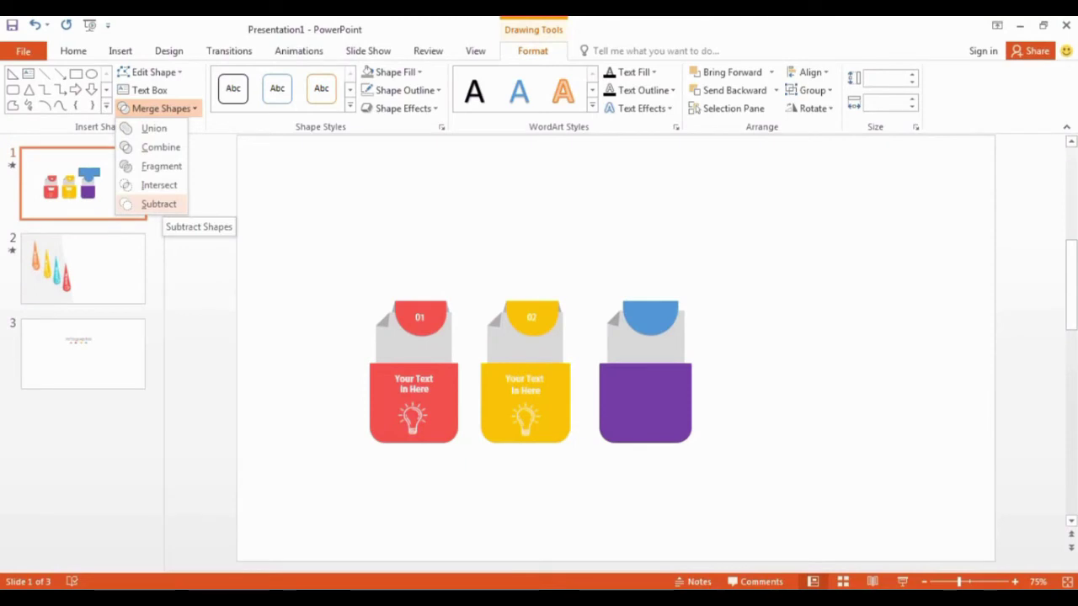
{"action": "left_click", "coordinate": [158, 204]}
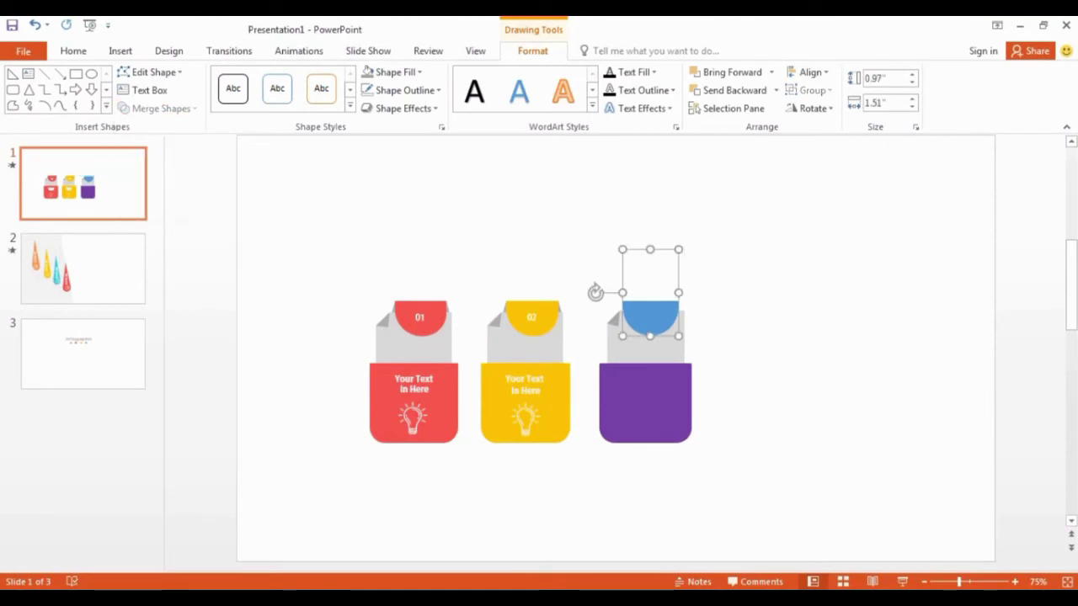
{"action": "key", "text": "Escape"}
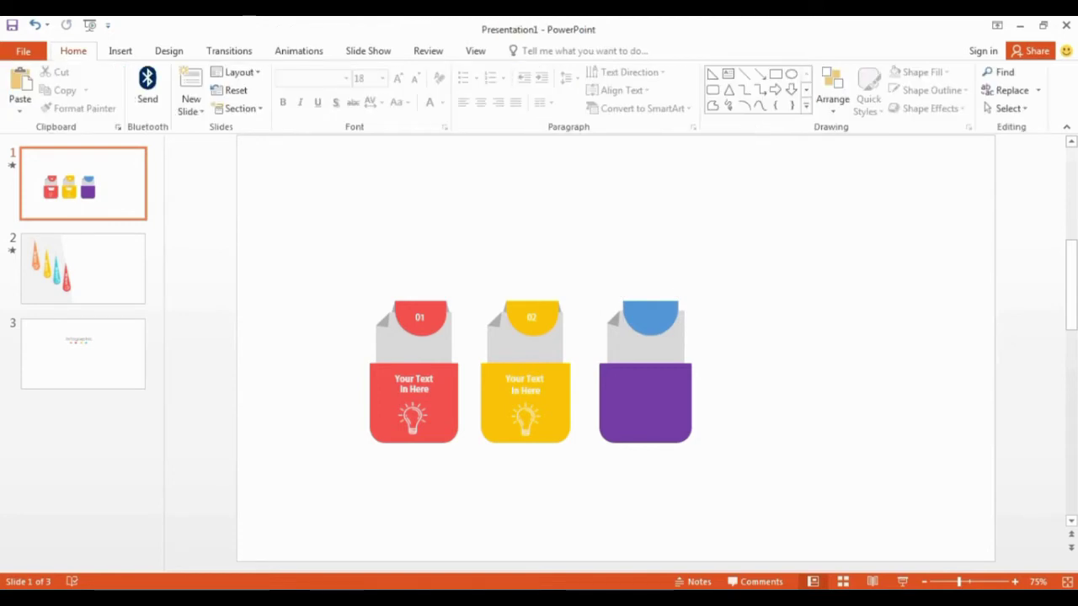
Step: Fill the blue half-round flap with the same purple as the pocket
{"action": "left_click", "coordinate": [640, 316]}
{"action": "right_click", "coordinate": [638, 314]}
{"action": "left_click", "coordinate": [683, 341]}
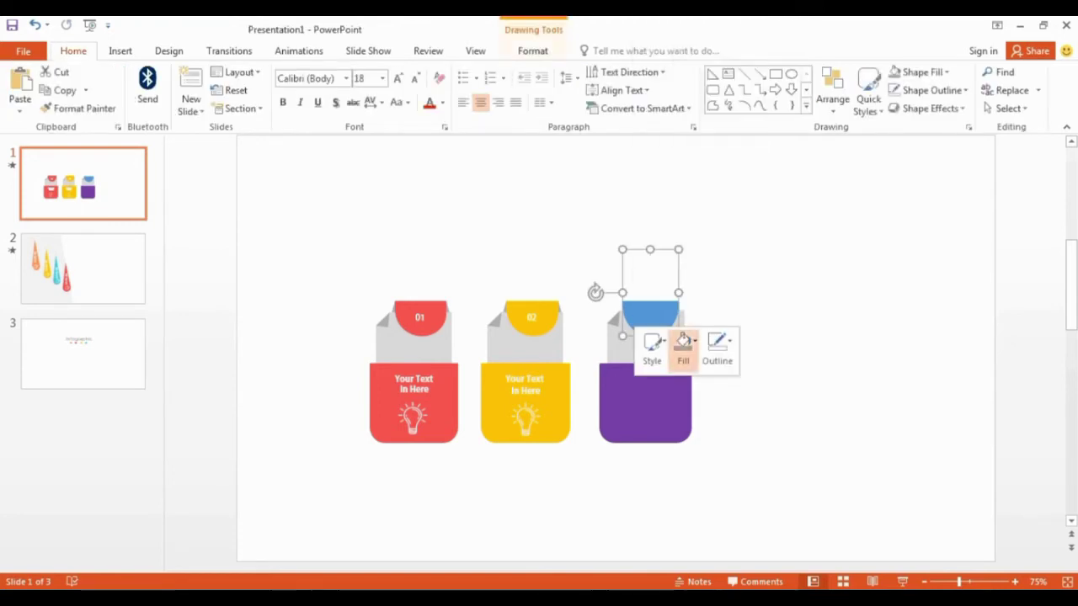
{"action": "left_click", "coordinate": [797, 174]}
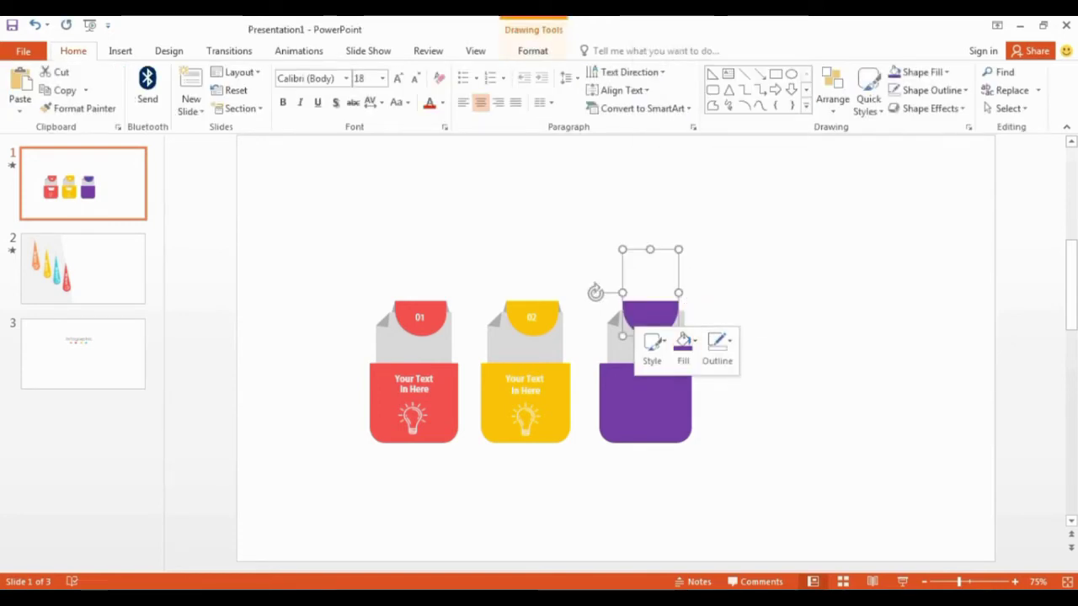
{"action": "key", "text": "Escape"}
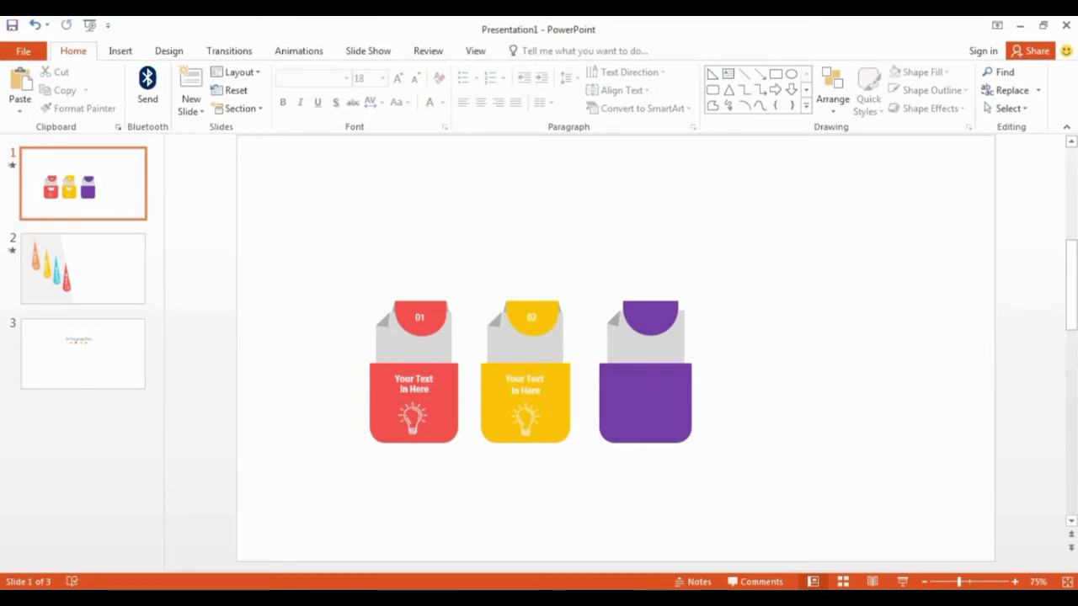
Step: Draw a rectangle about 0.36" high and 0.58" wide on the purple flap and enter 03 in it
{"action": "left_click", "coordinate": [120, 51]}
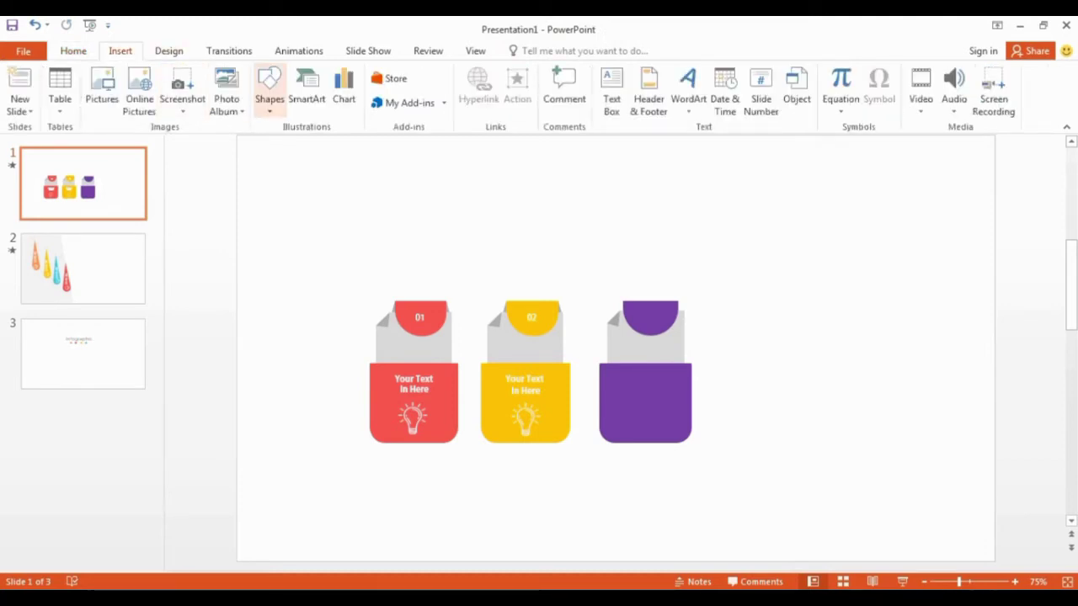
{"action": "left_click", "coordinate": [269, 94]}
{"action": "left_click", "coordinate": [326, 144]}
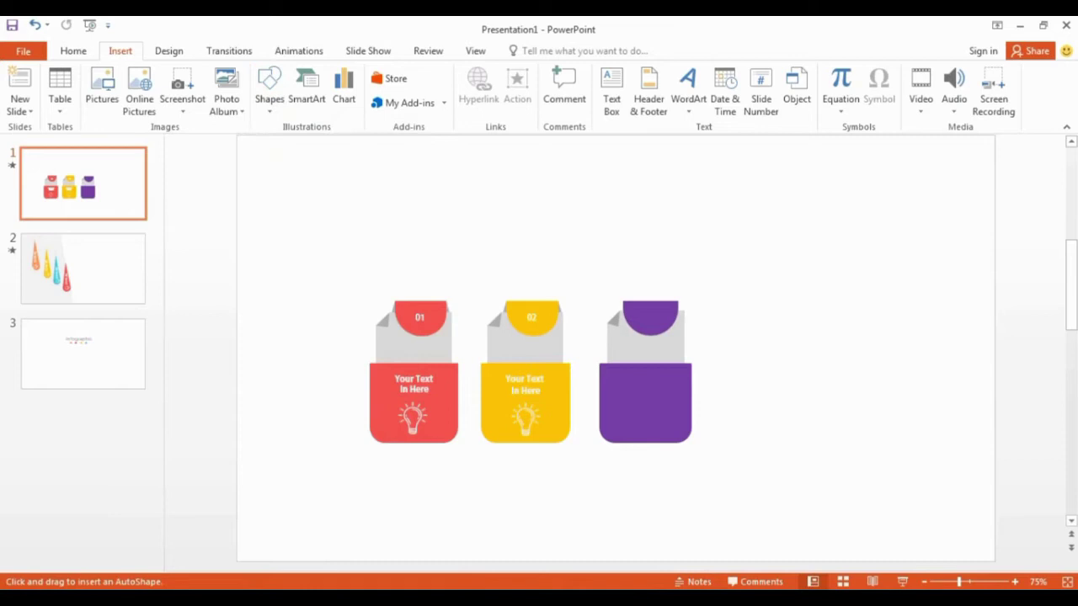
{"action": "left_click_drag", "start_coordinate": [637, 307], "coordinate": [667, 329]}
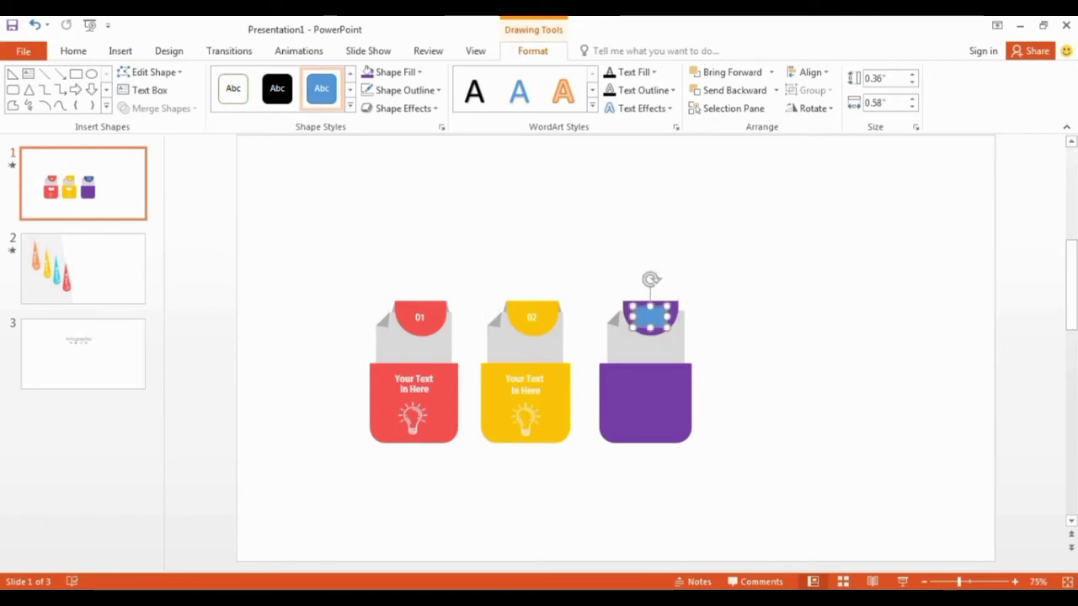
{"action": "key", "text": "Escape"}
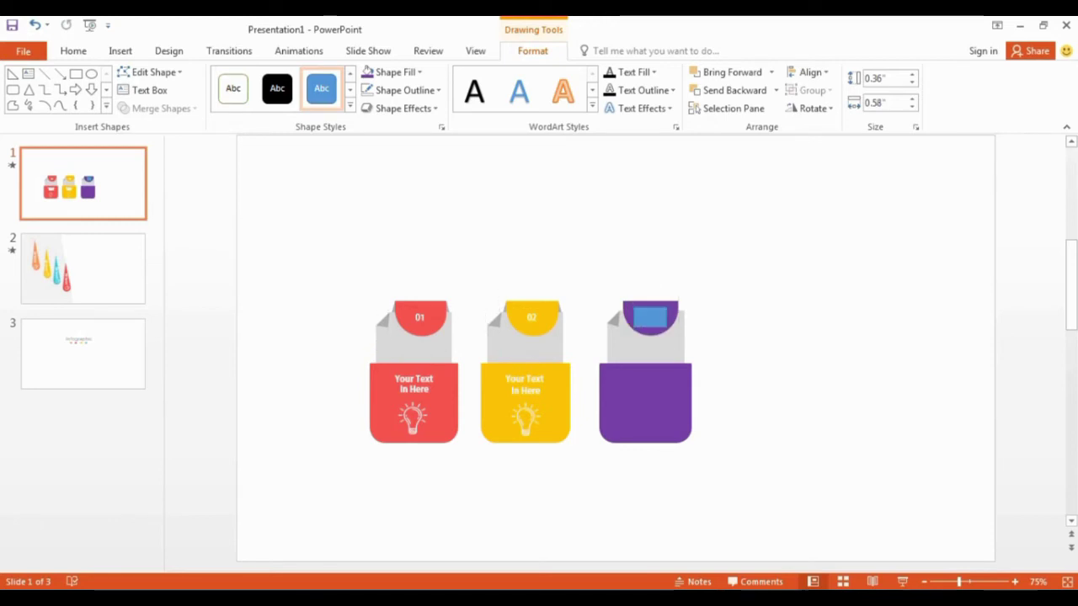
{"action": "left_click", "coordinate": [650, 317]}
{"action": "right_click", "coordinate": [650, 317]}
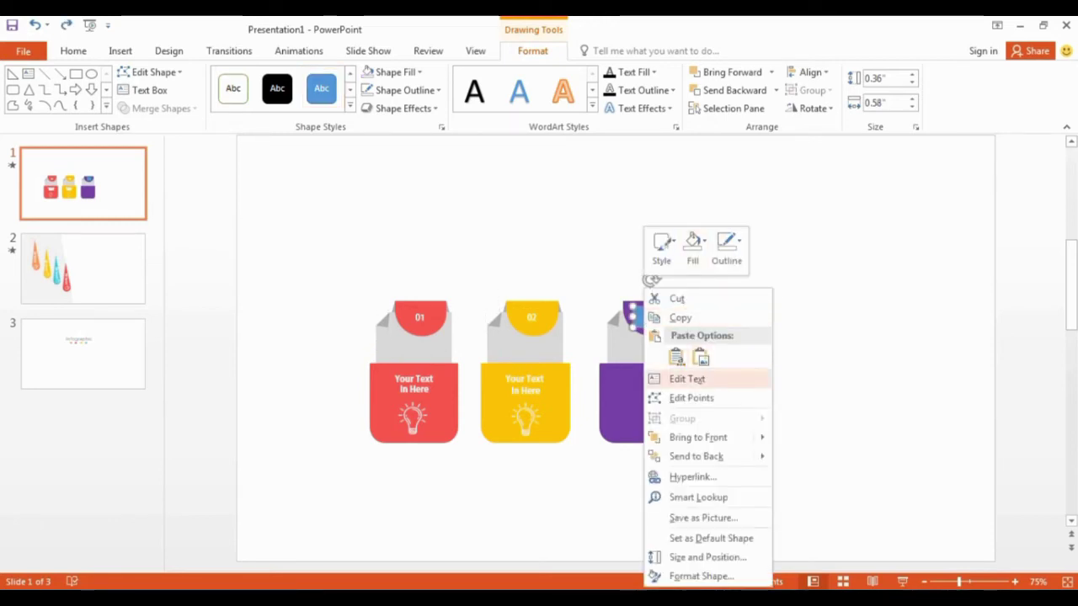
{"action": "left_click", "coordinate": [687, 379]}
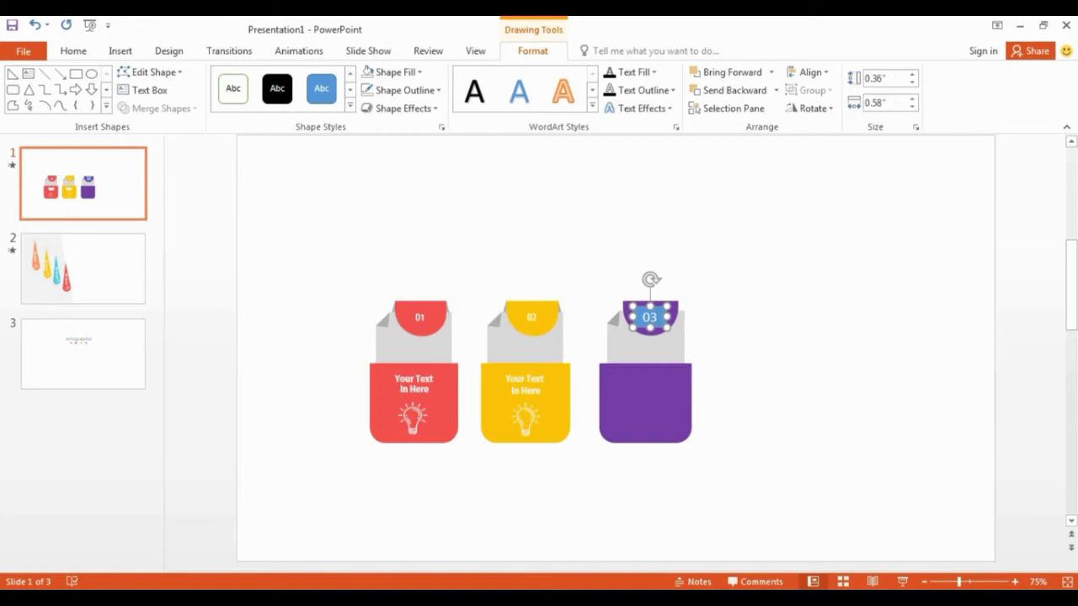
Step: Remove the fill from the 03 box and reduce its text size to 16
{"action": "right_click", "coordinate": [662, 324]}
{"action": "left_click", "coordinate": [710, 349]}
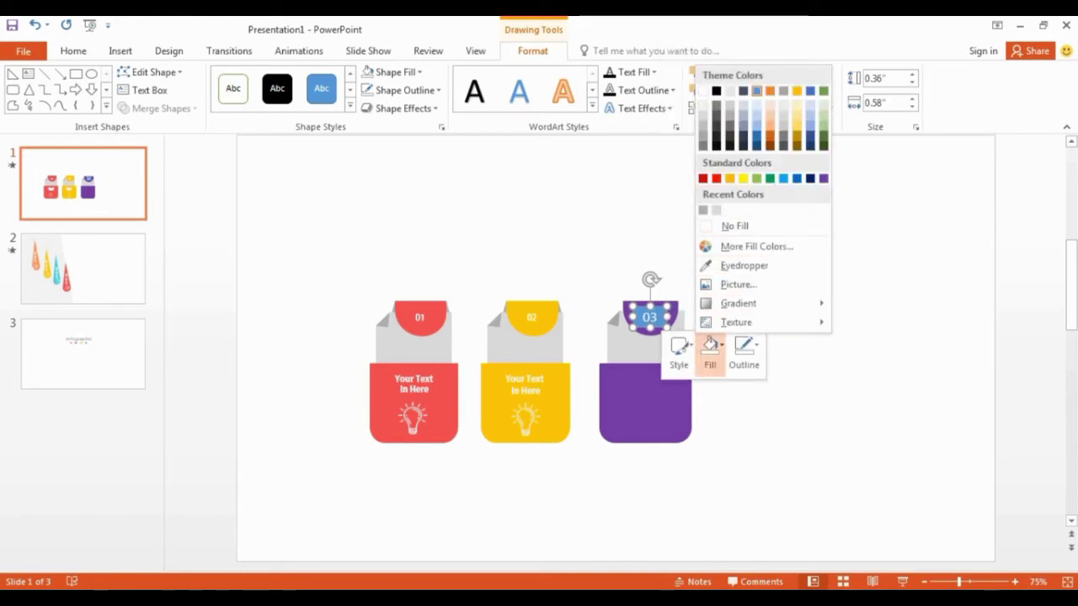
{"action": "left_click", "coordinate": [733, 226]}
{"action": "key", "text": "Escape"}
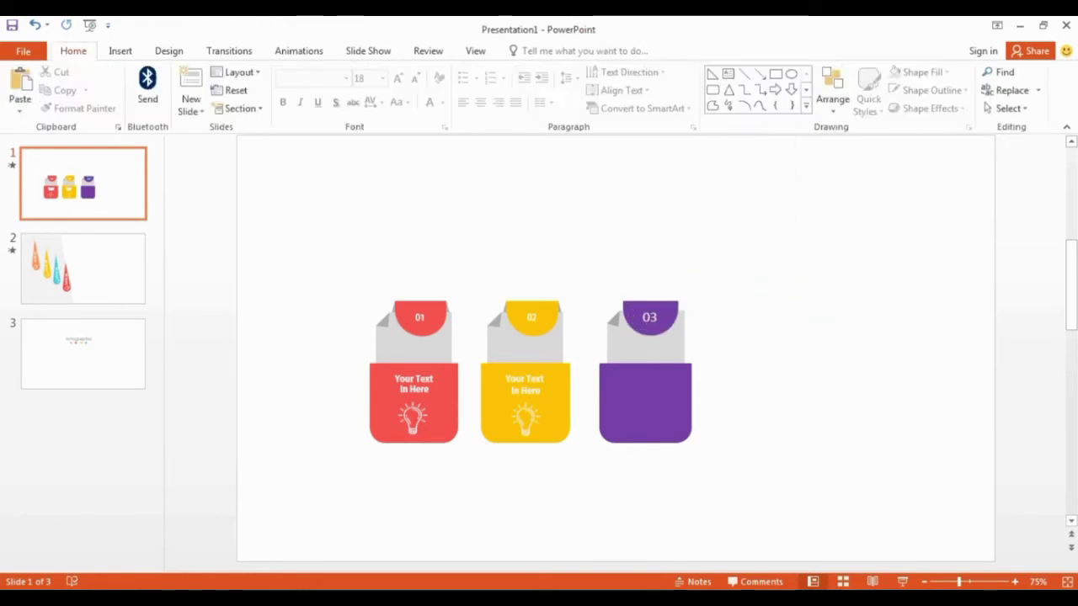
{"action": "left_click", "coordinate": [649, 317]}
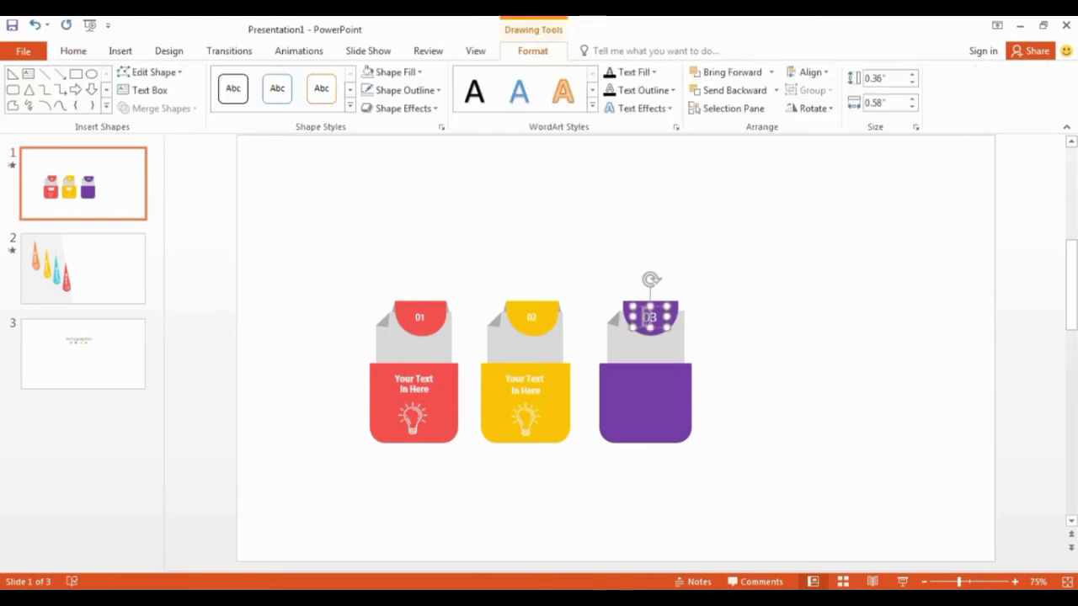
{"action": "key", "text": "ctrl+shift+less"}
{"action": "key", "text": "Escape"}
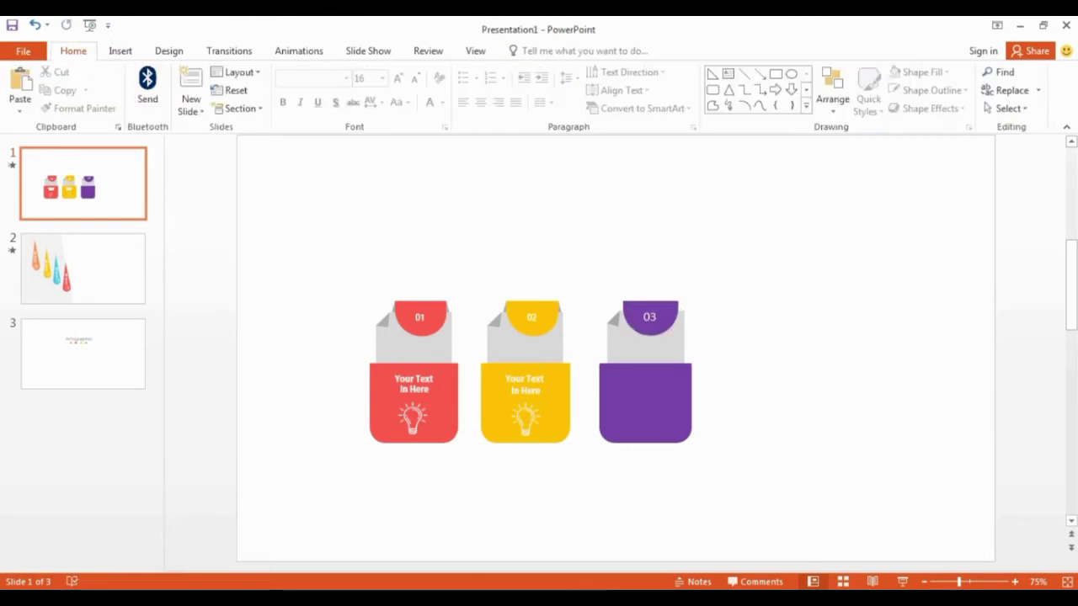
Step: Draw a rectangle about 0.32" high and 1.13" wide across the upper part of the purple pocket
{"action": "left_click", "coordinate": [121, 51]}
{"action": "left_click", "coordinate": [269, 89]}
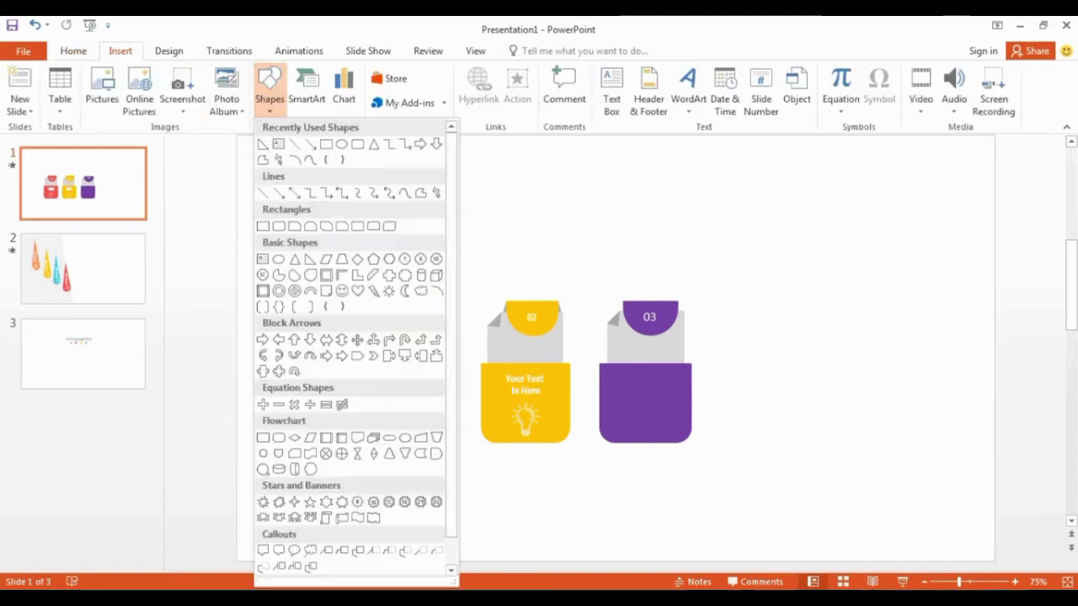
{"action": "left_click", "coordinate": [319, 144]}
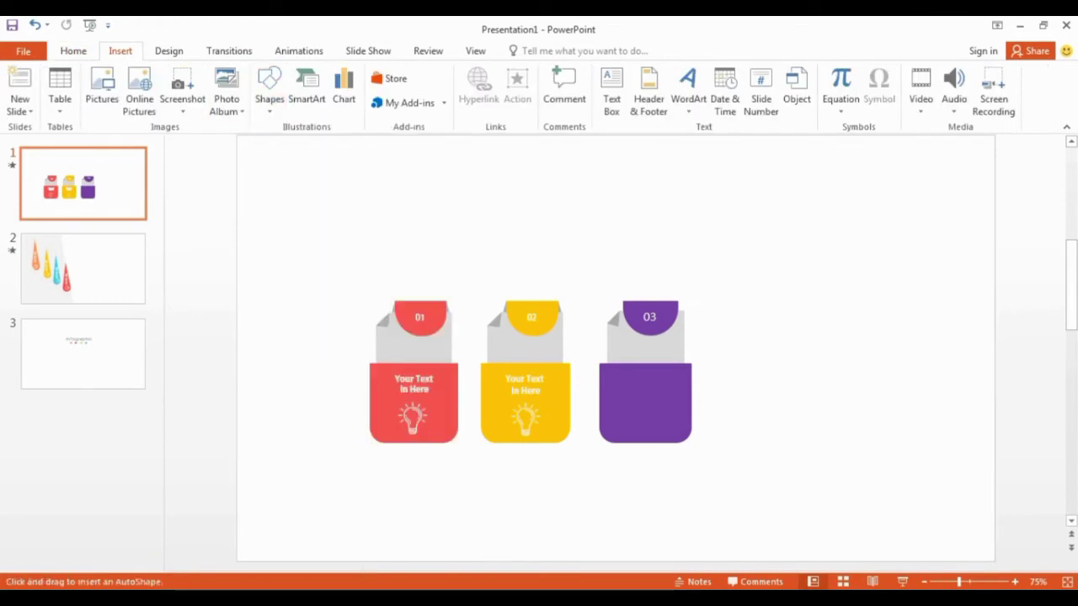
{"action": "left_click_drag", "start_coordinate": [633, 380], "coordinate": [678, 389]}
Step: Enter "Your Text" in the blue rectangle on the purple pocket
{"action": "right_click", "coordinate": [646, 380]}
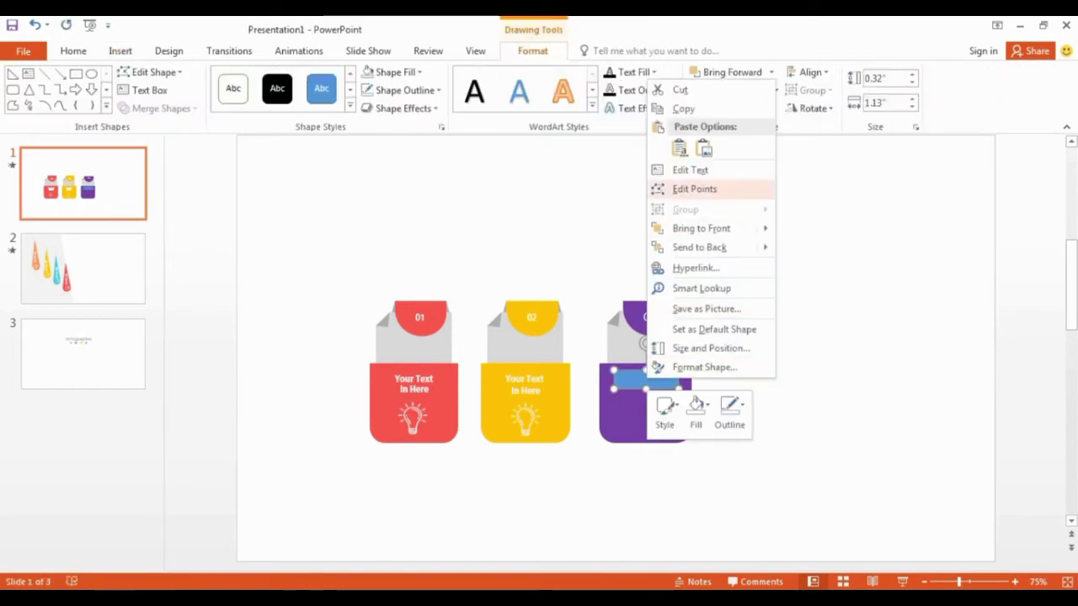
{"action": "left_click", "coordinate": [689, 171]}
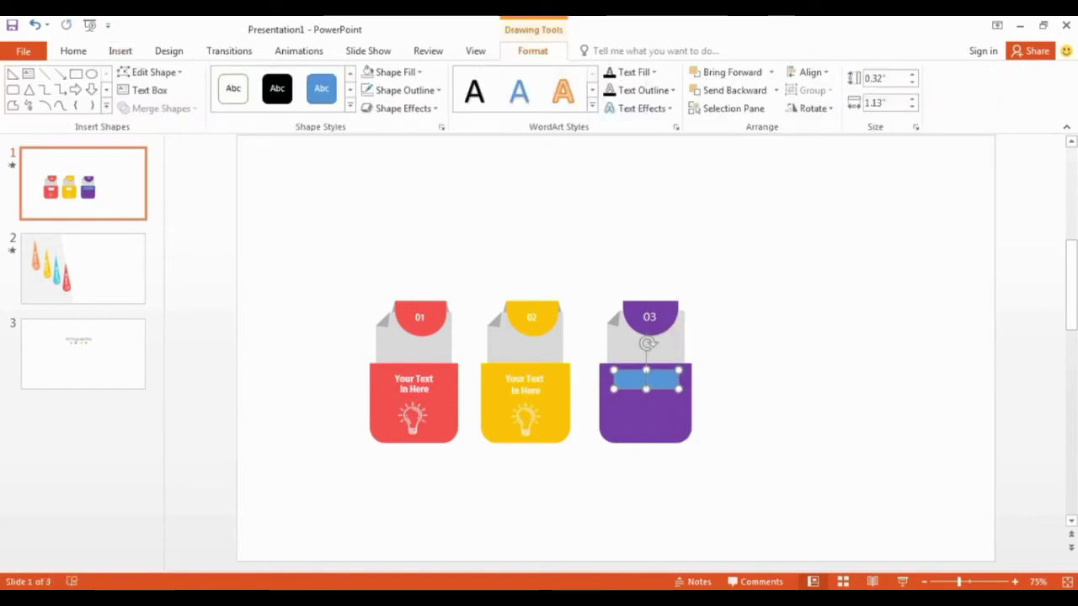
{"action": "type", "text": "Y"}
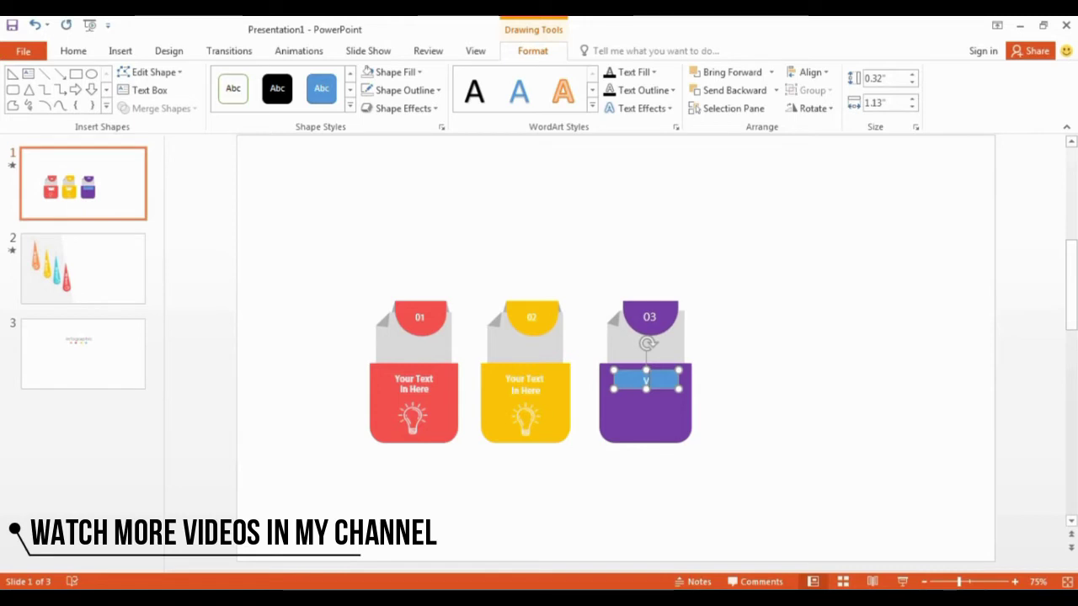
{"action": "type", "text": "our "}
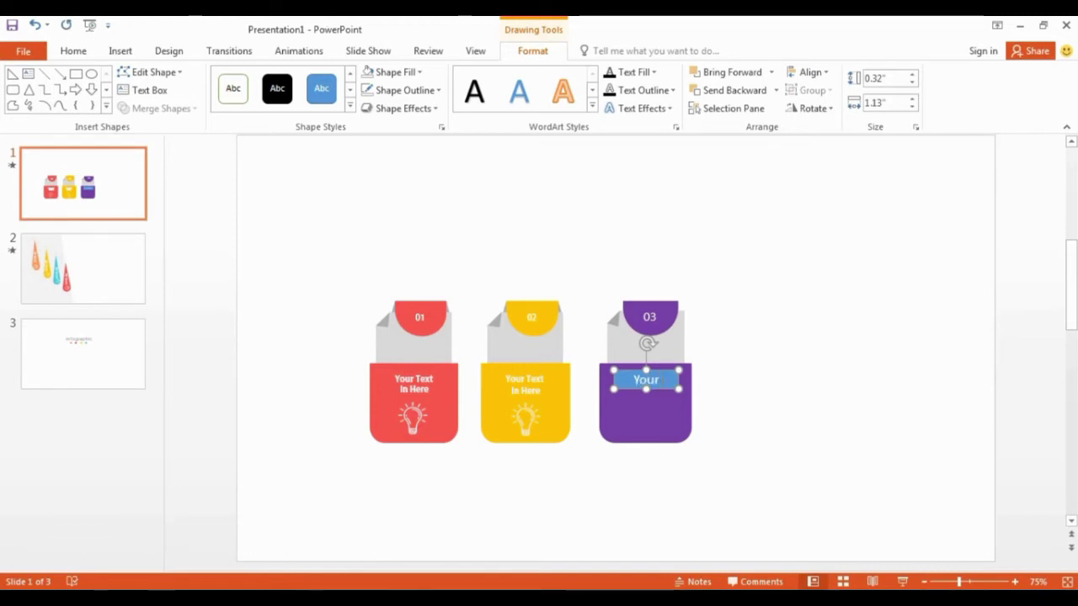
{"action": "type", "text": "text"}
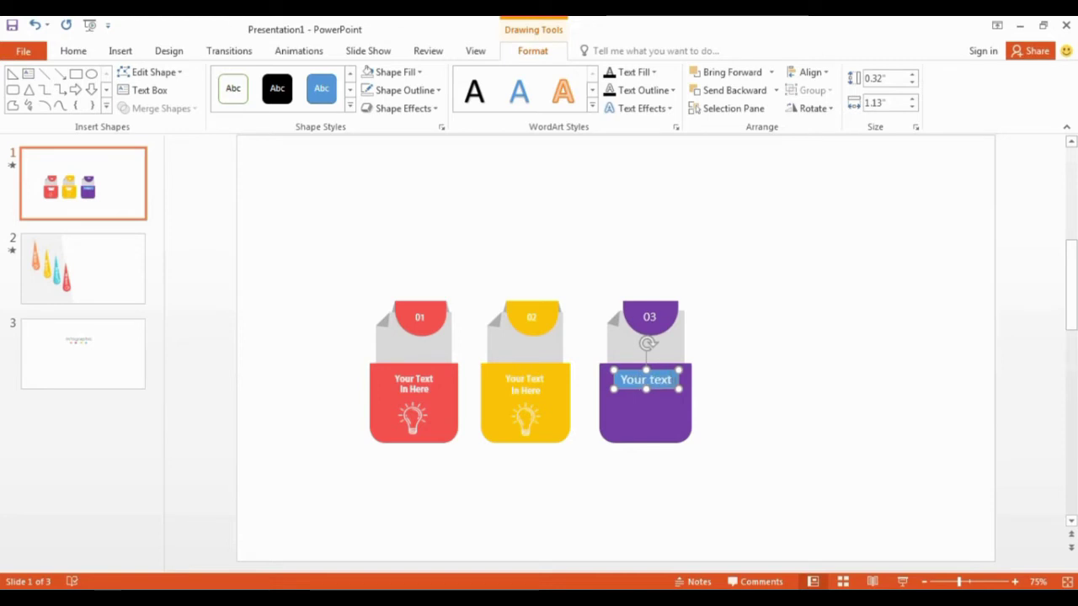
{"action": "key", "text": "Left"}
{"action": "key", "text": "Left"}
{"action": "key", "text": "Left"}
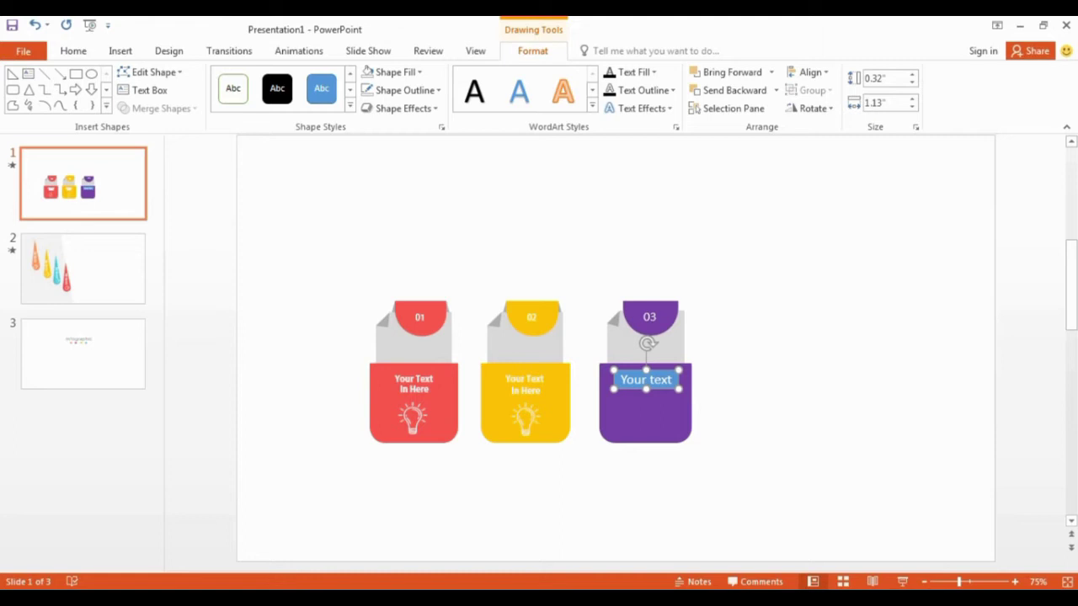
{"action": "key", "text": "BackSpace"}
{"action": "type", "text": "T"}
Step: Remove the fill from the "Your Text" box so only the text shows on the pocket
{"action": "right_click", "coordinate": [665, 379]}
{"action": "key", "text": "Escape"}
{"action": "right_click", "coordinate": [637, 381]}
{"action": "left_click", "coordinate": [684, 404]}
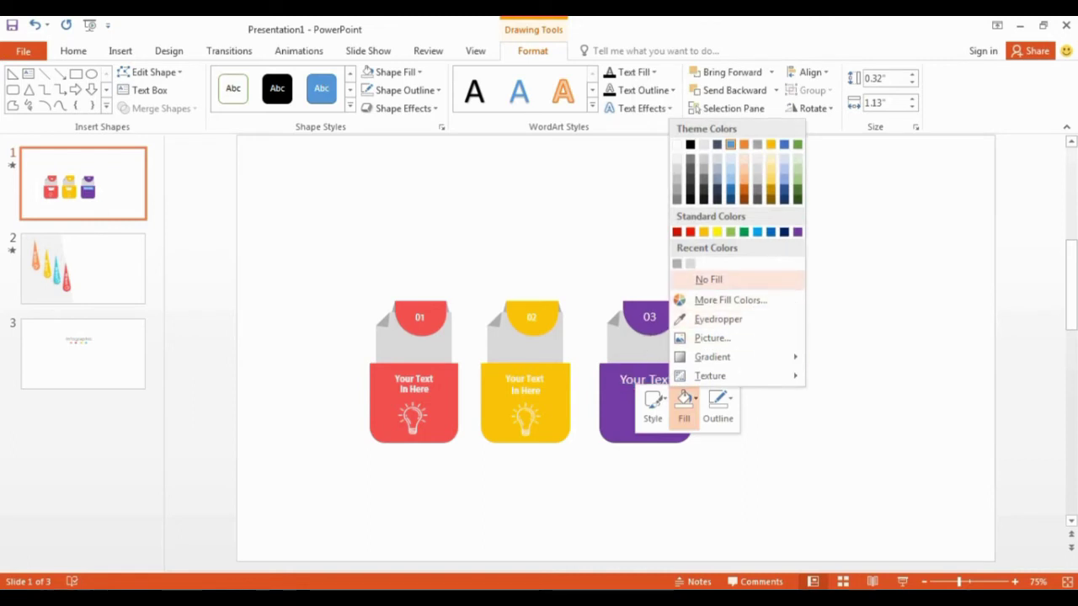
{"action": "left_click", "coordinate": [708, 279]}
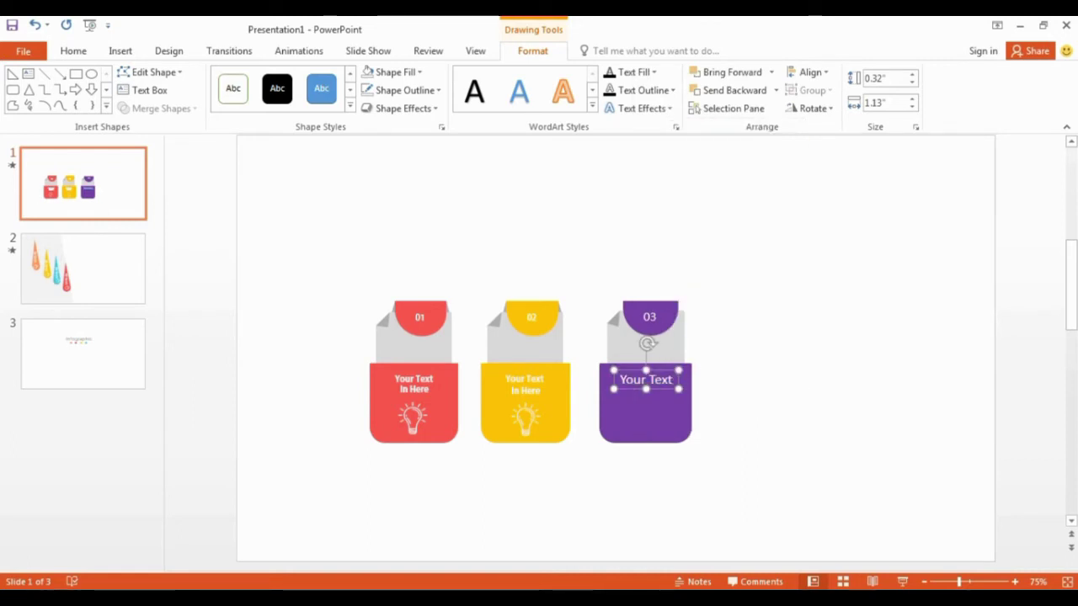
Step: Duplicate the "Your Text" box just below the original and replace the copy's text with "In Here"
{"action": "key", "text": "ctrl+v"}
{"action": "left_click_drag", "start_coordinate": [639, 380], "coordinate": [679, 390]}
{"action": "key", "text": "Delete"}
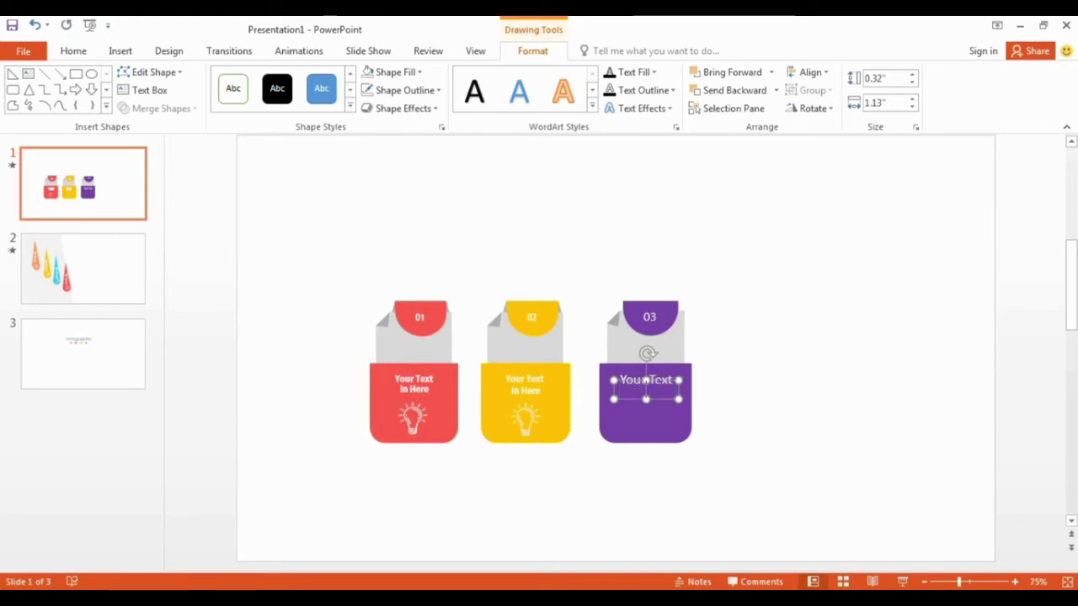
{"action": "type", "text": "Your Text In Here"}
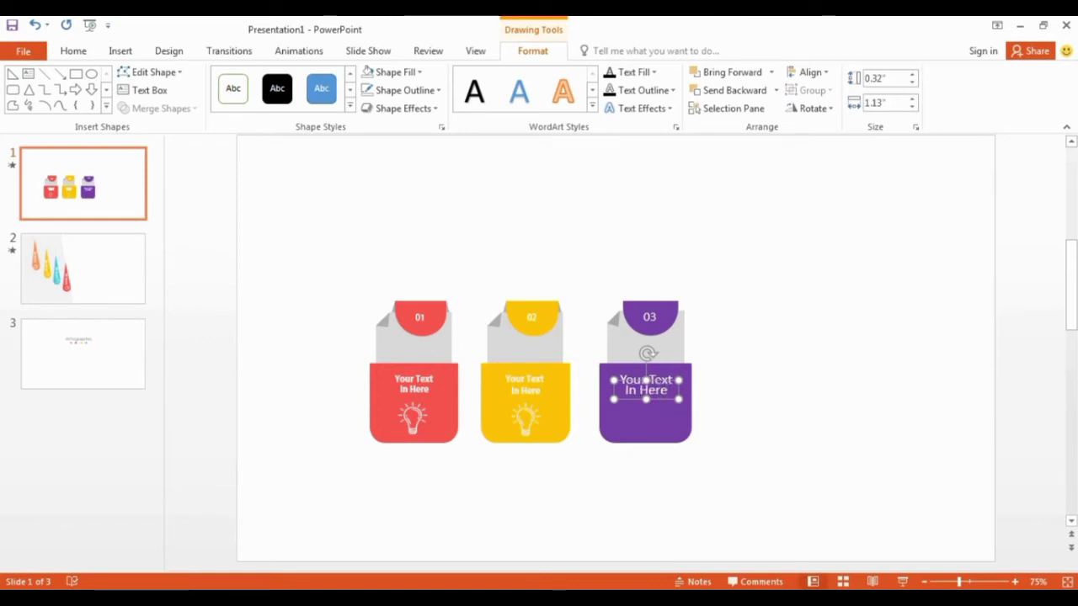
{"action": "key", "text": "Escape"}
Step: Copy the light-bulb icon from the yellow pocket onto the purple pocket under its text, and duplicate the finished purple folder beside it
{"action": "left_click", "coordinate": [525, 419]}
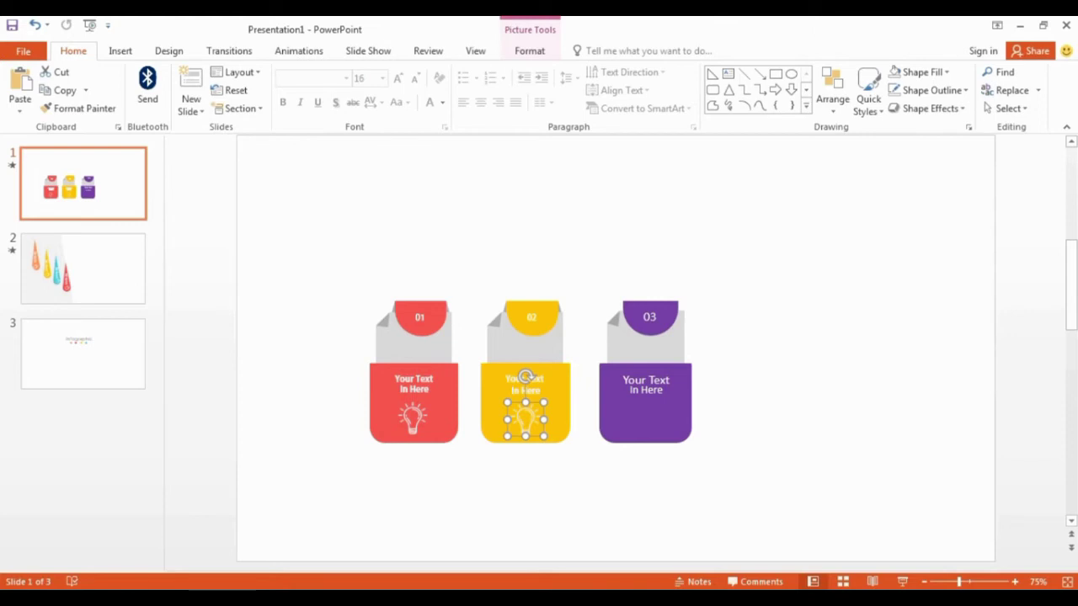
{"action": "right_click", "coordinate": [525, 376]}
{"action": "left_click", "coordinate": [563, 188]}
{"action": "right_click", "coordinate": [645, 414]}
{"action": "left_click", "coordinate": [678, 205]}
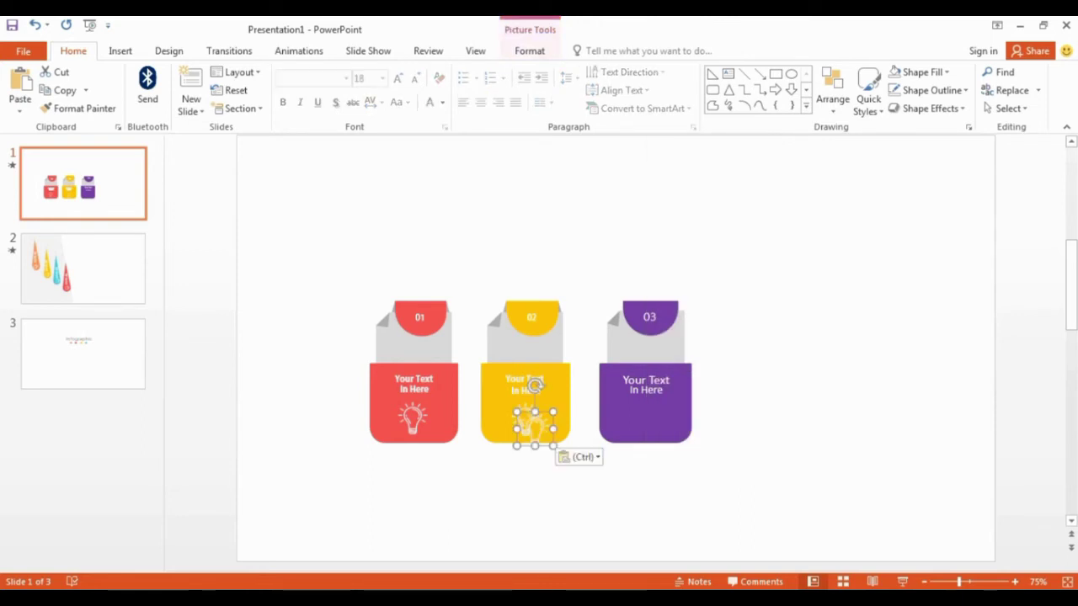
{"action": "left_click_drag", "start_coordinate": [534, 426], "coordinate": [645, 414]}
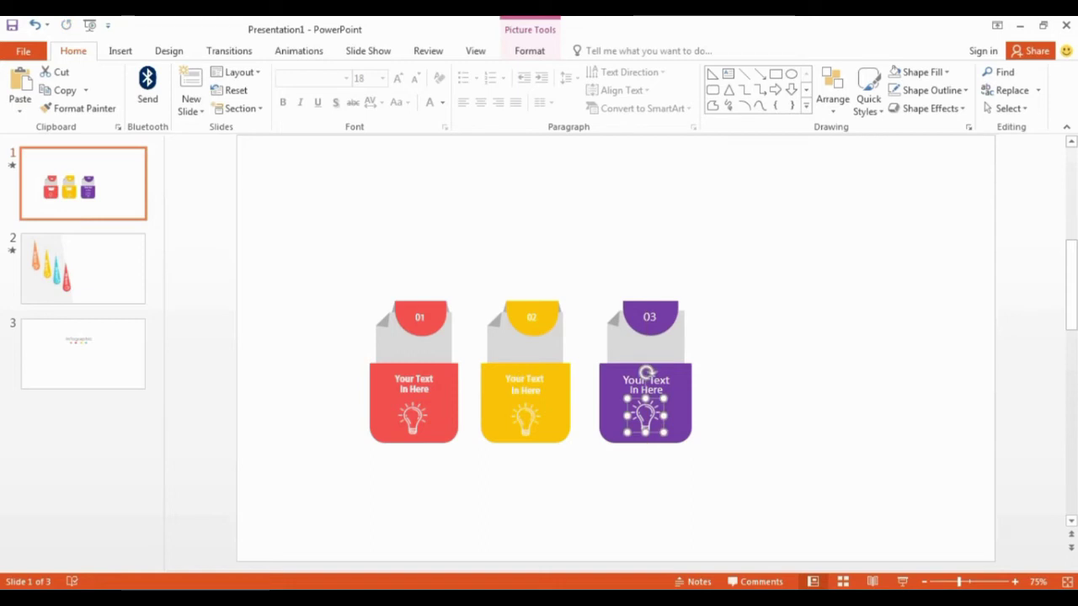
{"action": "key", "text": "Escape"}
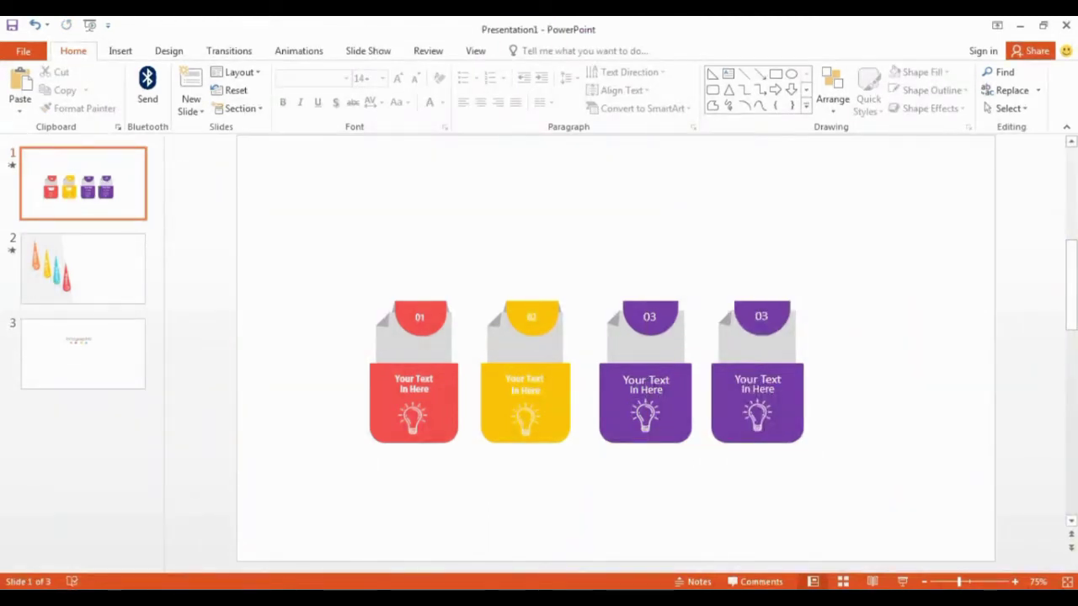
Step: Draw a small right triangle about 0.17" by 0.19" beside the third folder's purple tab and rotate it 90° left
{"action": "scroll", "coordinate": [581, 391], "scroll_direction": "up", "scroll_amount": 8}
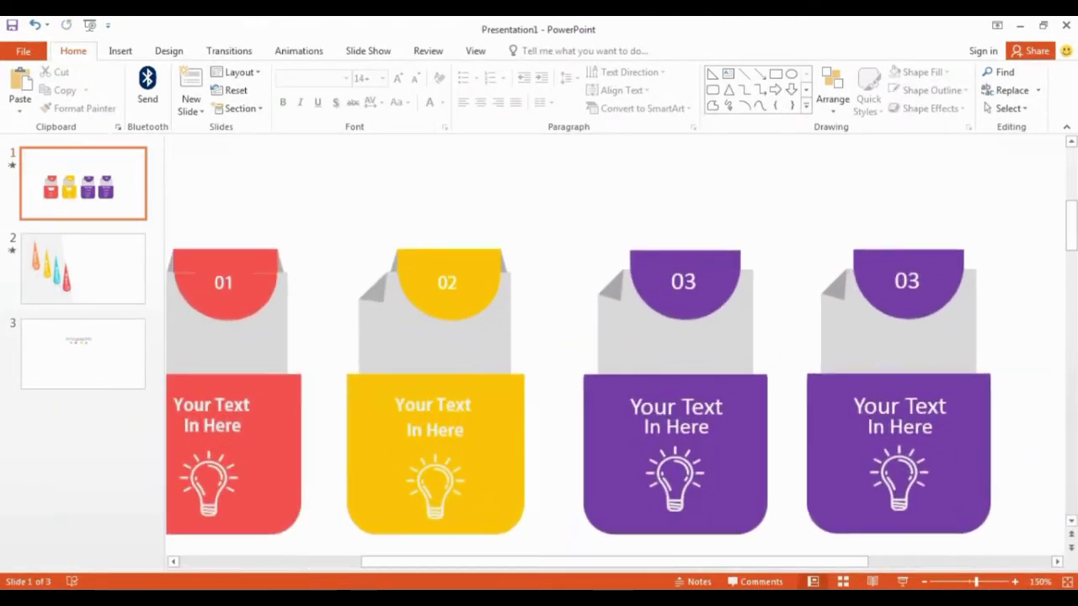
{"action": "left_click", "coordinate": [121, 51]}
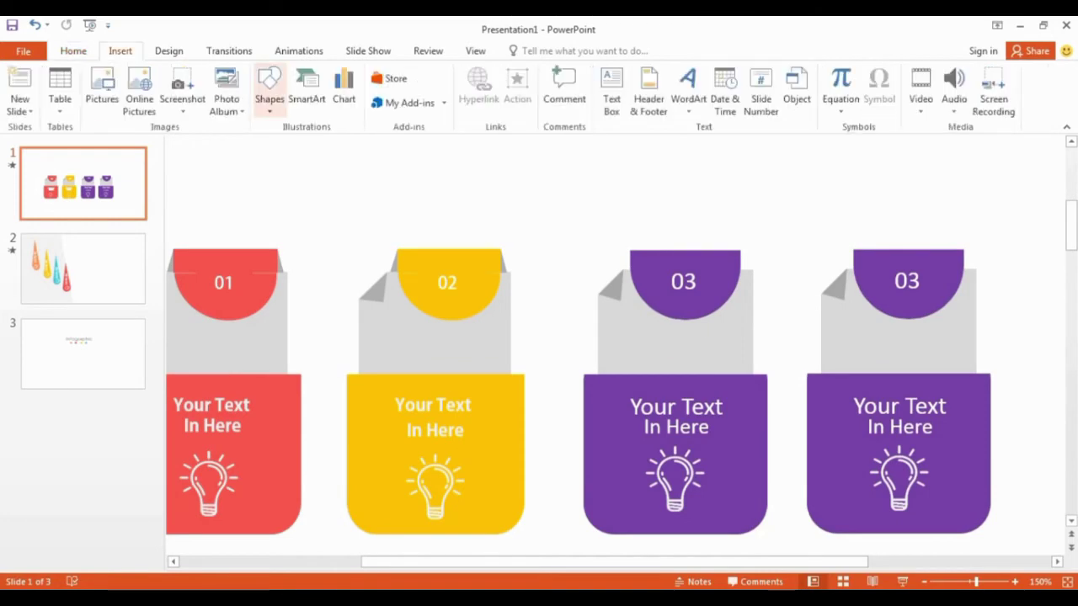
{"action": "left_click", "coordinate": [270, 92]}
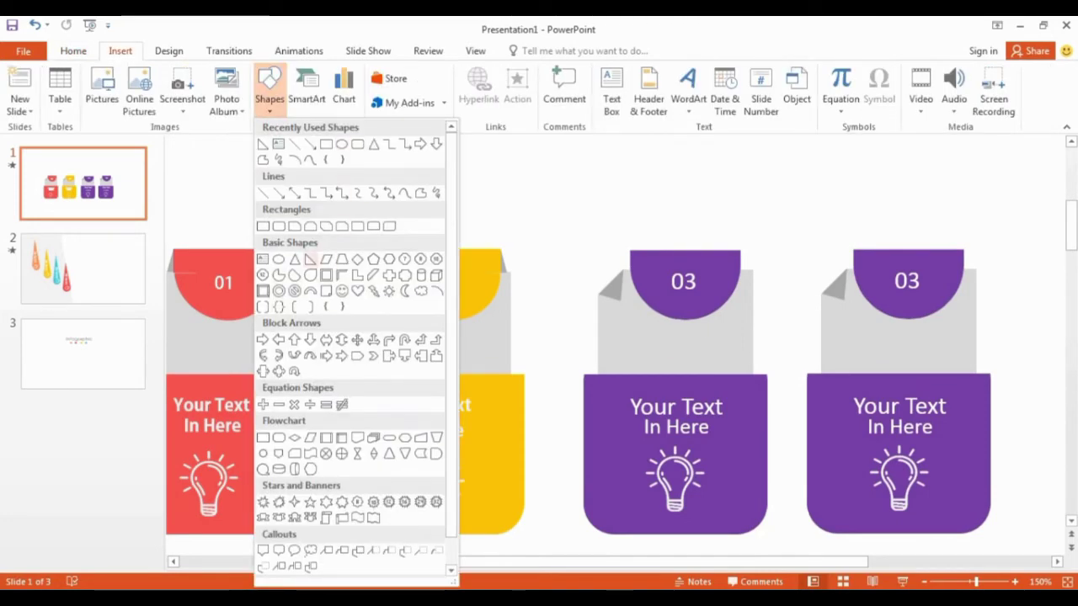
{"action": "left_click", "coordinate": [310, 259]}
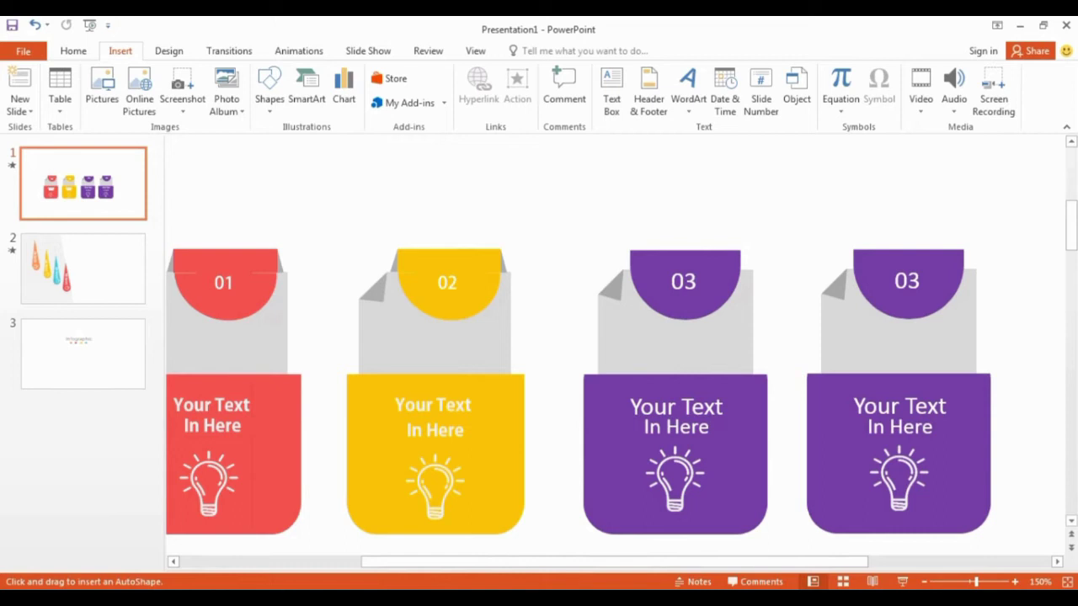
{"action": "left_click_drag", "start_coordinate": [752, 240], "coordinate": [775, 260]}
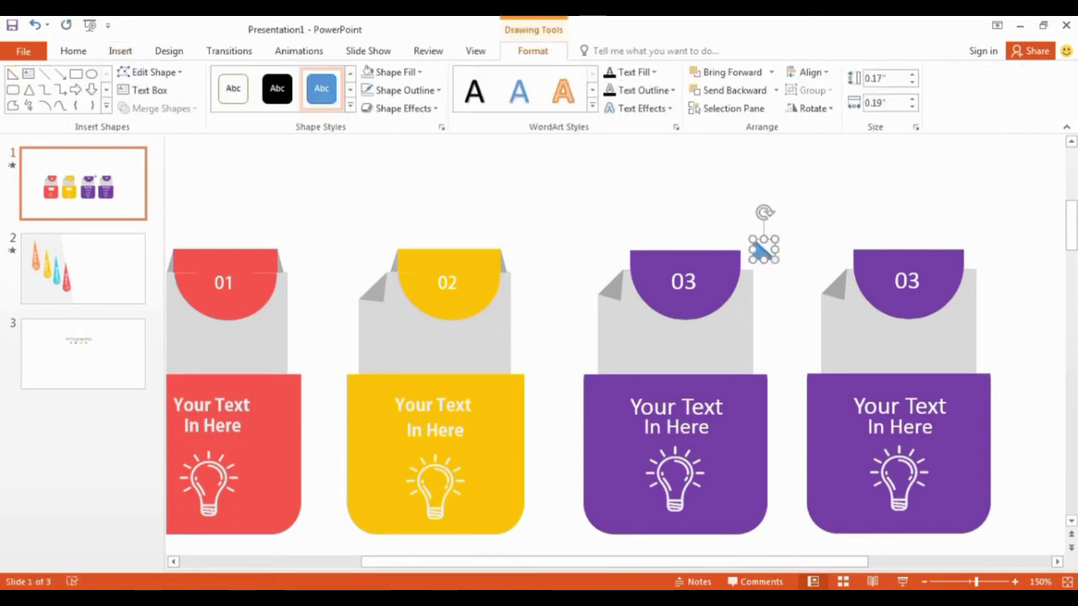
{"action": "left_click_drag", "start_coordinate": [764, 209], "coordinate": [728, 265]}
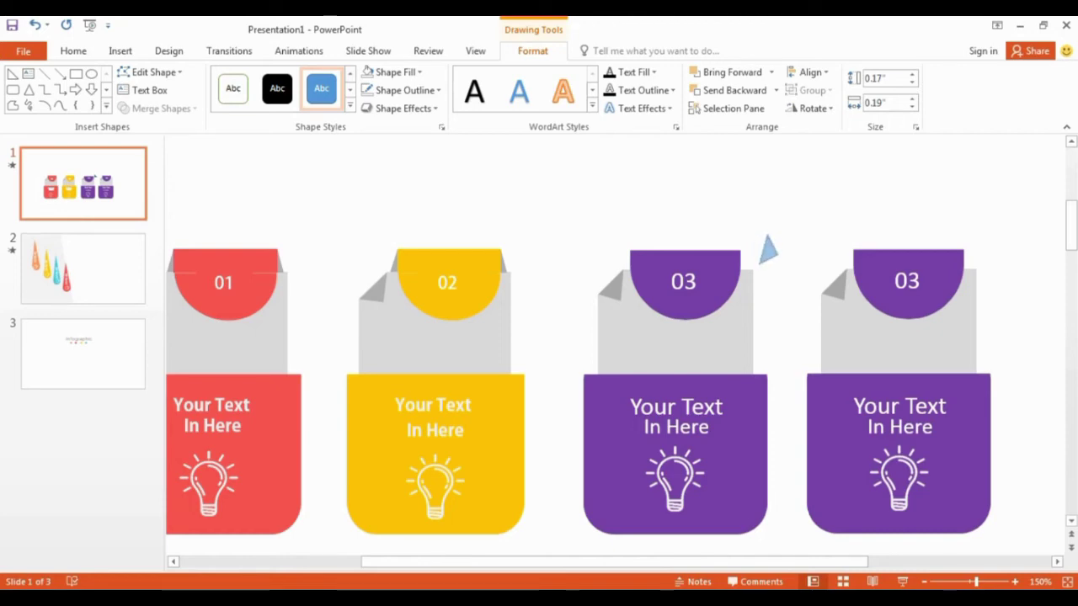
Step: Fit the small blue triangle against the left edge of the third folder's purple tab as a fold
{"action": "left_click", "coordinate": [763, 250]}
{"action": "right_click", "coordinate": [763, 250]}
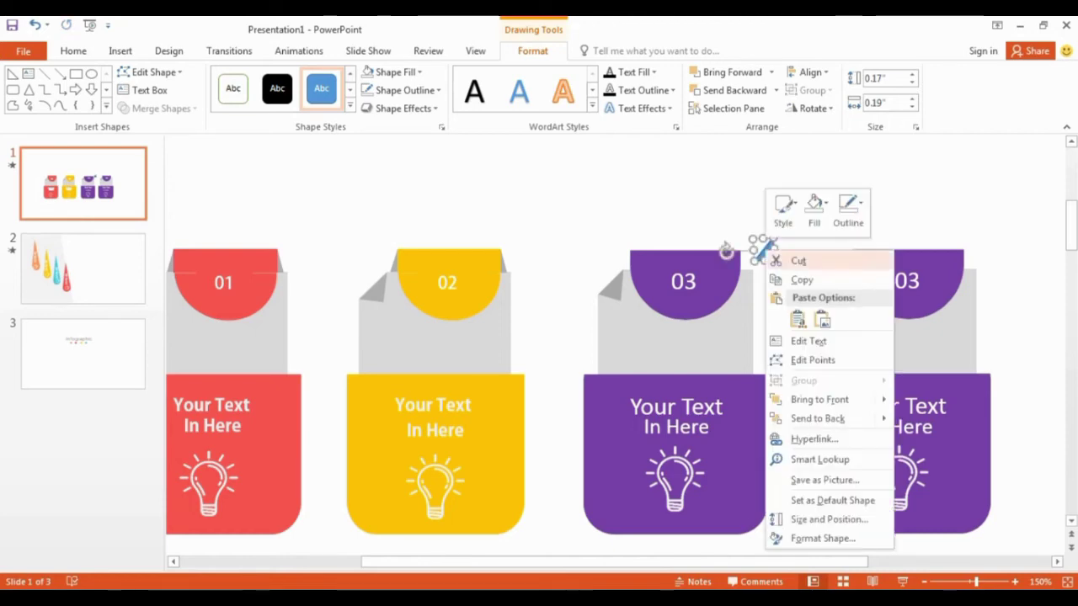
{"action": "key", "text": "Escape"}
{"action": "left_click", "coordinate": [848, 208]}
{"action": "key", "text": "Escape"}
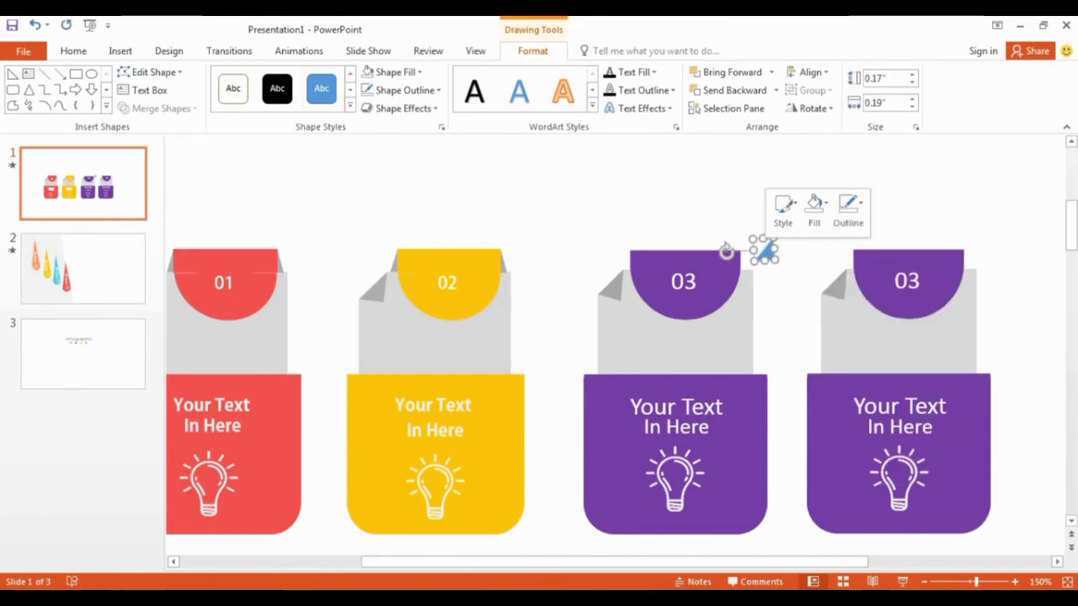
{"action": "left_click_drag", "start_coordinate": [763, 250], "coordinate": [630, 268]}
{"action": "key", "text": "Escape"}
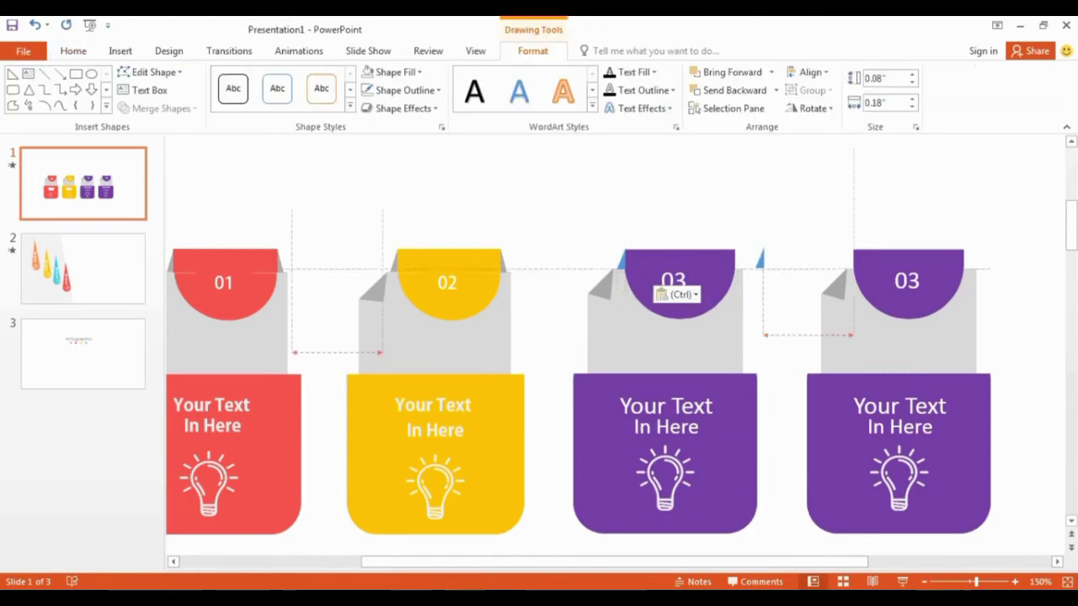
Step: Flip the copied triangle horizontally and place it against the right edge of the third folder's purple tab
{"action": "left_click_drag", "start_coordinate": [762, 258], "coordinate": [773, 246]}
{"action": "left_click", "coordinate": [811, 108]}
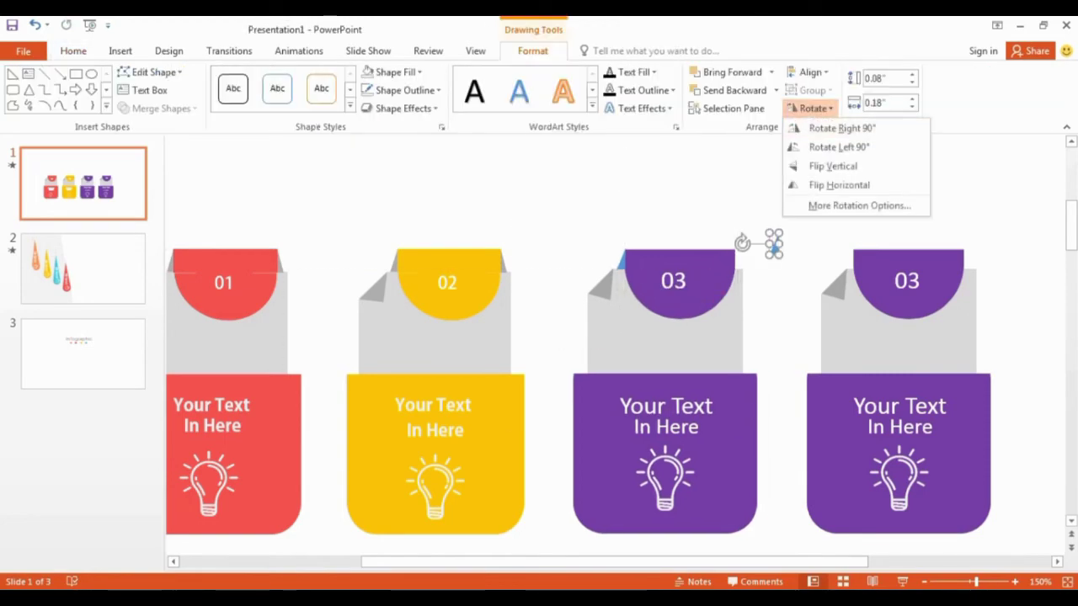
{"action": "left_click", "coordinate": [838, 184]}
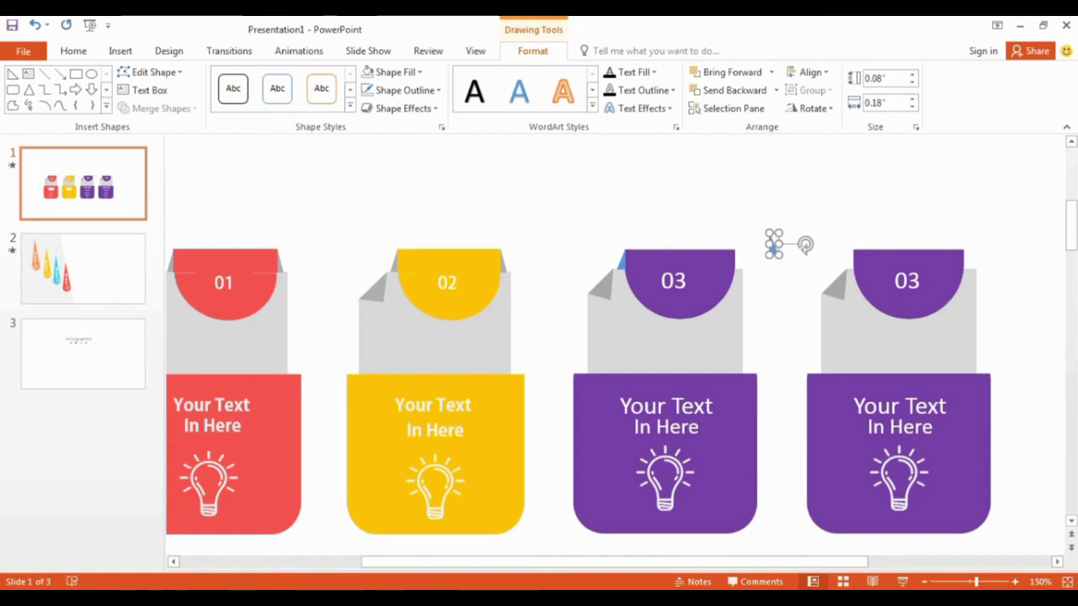
{"action": "left_click_drag", "start_coordinate": [773, 244], "coordinate": [738, 262]}
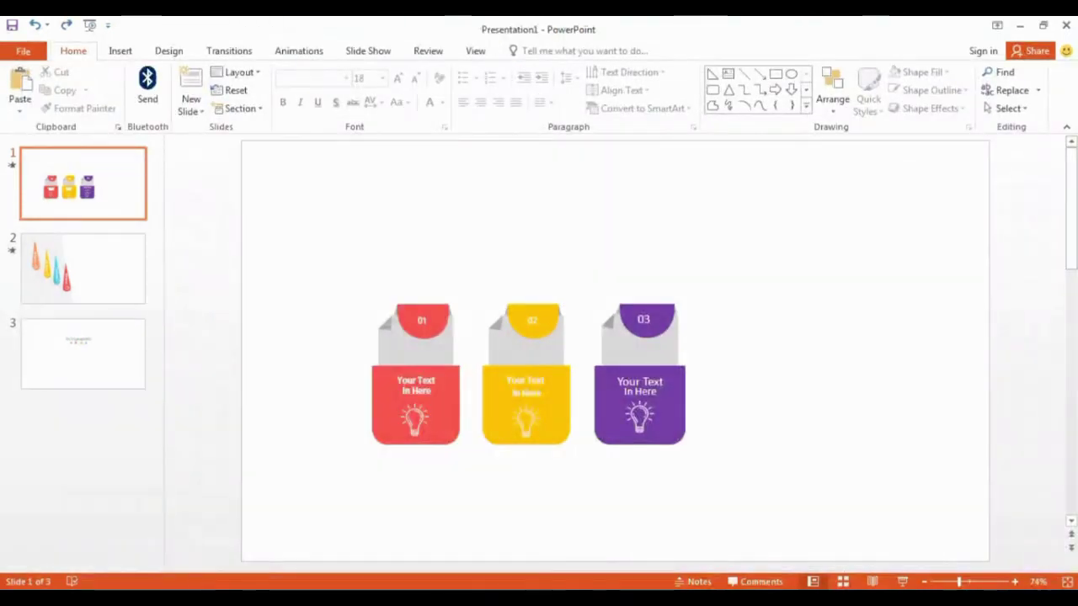
Step: Duplicate the yellow folder, place the copy beside the purple folder as the fourth element, and ungroup it
{"action": "left_click_drag", "start_coordinate": [471, 287], "coordinate": [589, 480]}
{"action": "key", "text": "ctrl+v"}
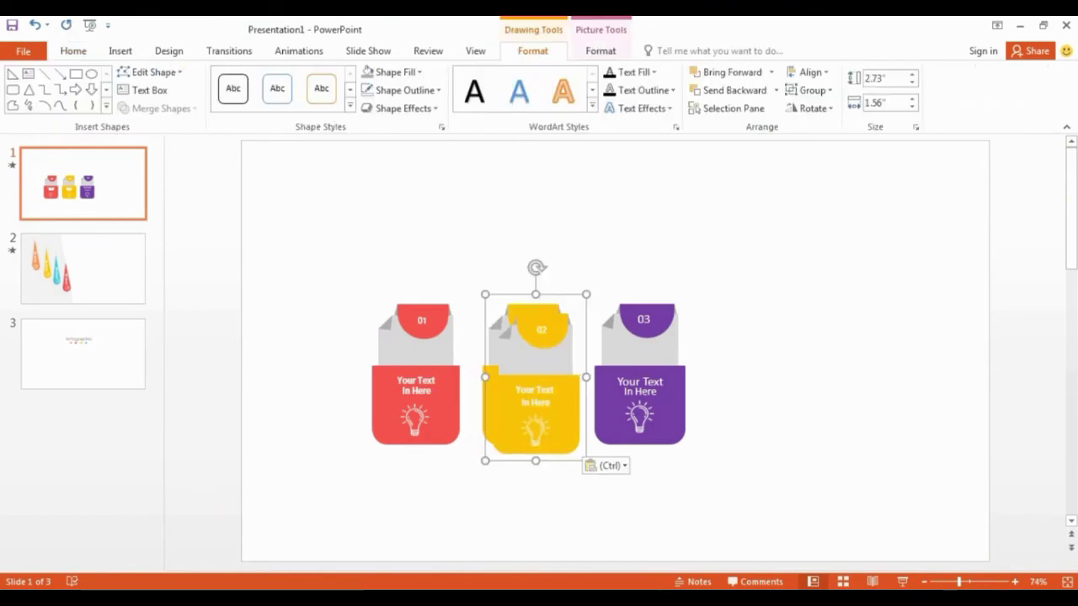
{"action": "left_click_drag", "start_coordinate": [532, 405], "coordinate": [749, 395]}
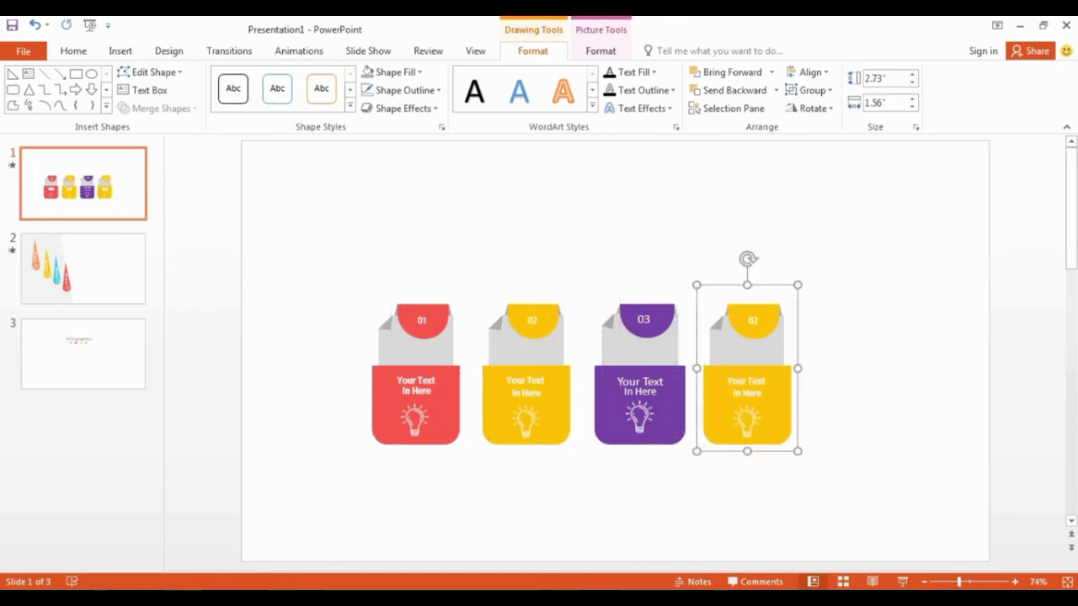
{"action": "right_click", "coordinate": [775, 284]}
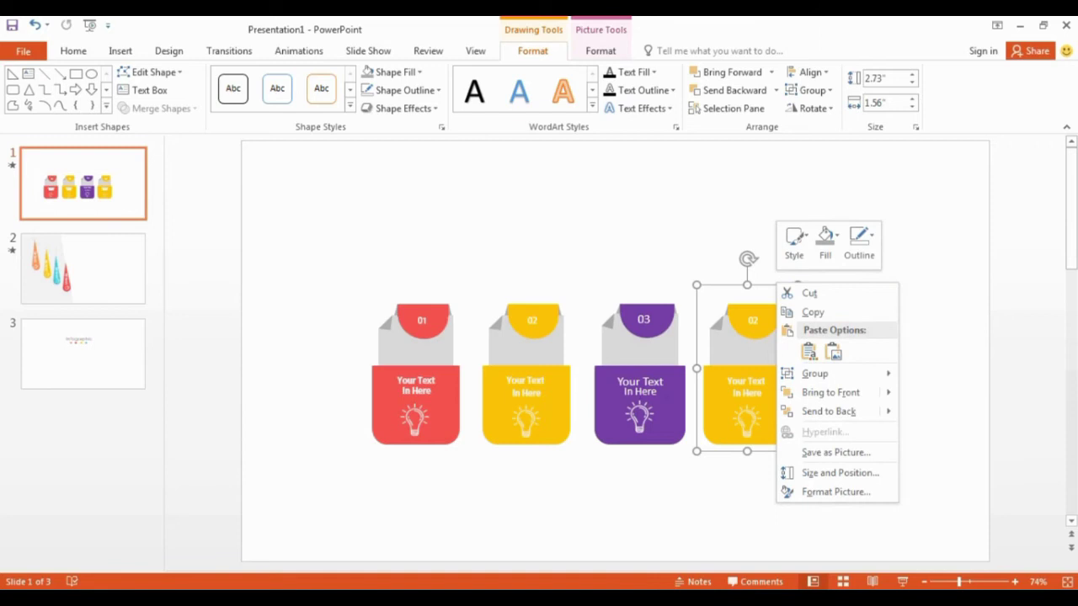
{"action": "mouse_move", "coordinate": [815, 373]}
{"action": "left_click", "coordinate": [942, 414]}
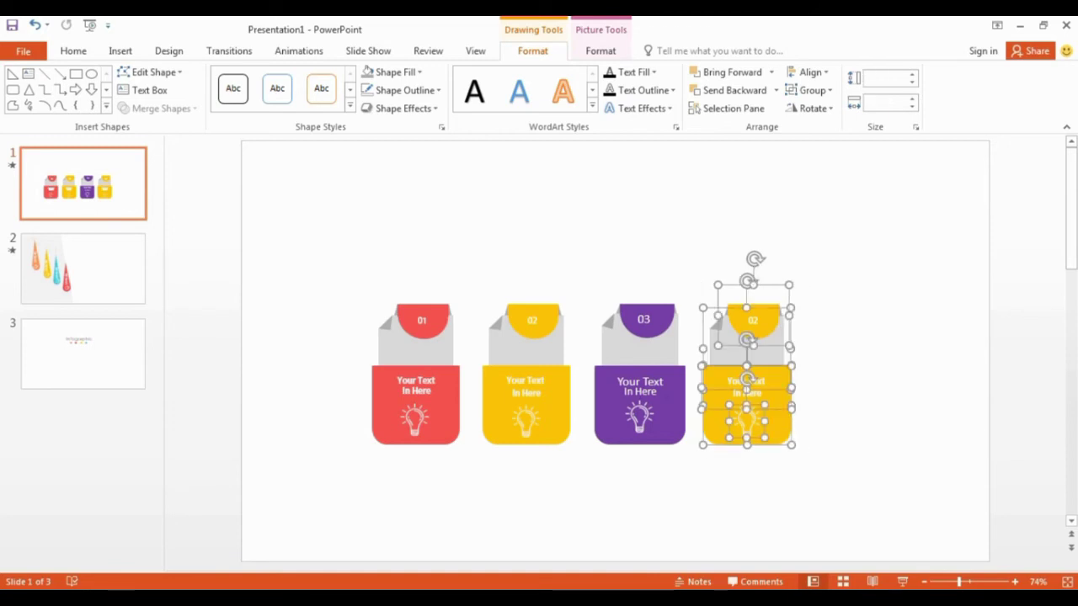
{"action": "left_click", "coordinate": [941, 414]}
Step: Fill the fourth folder's pocket with the standard light blue
{"action": "left_click", "coordinate": [758, 404]}
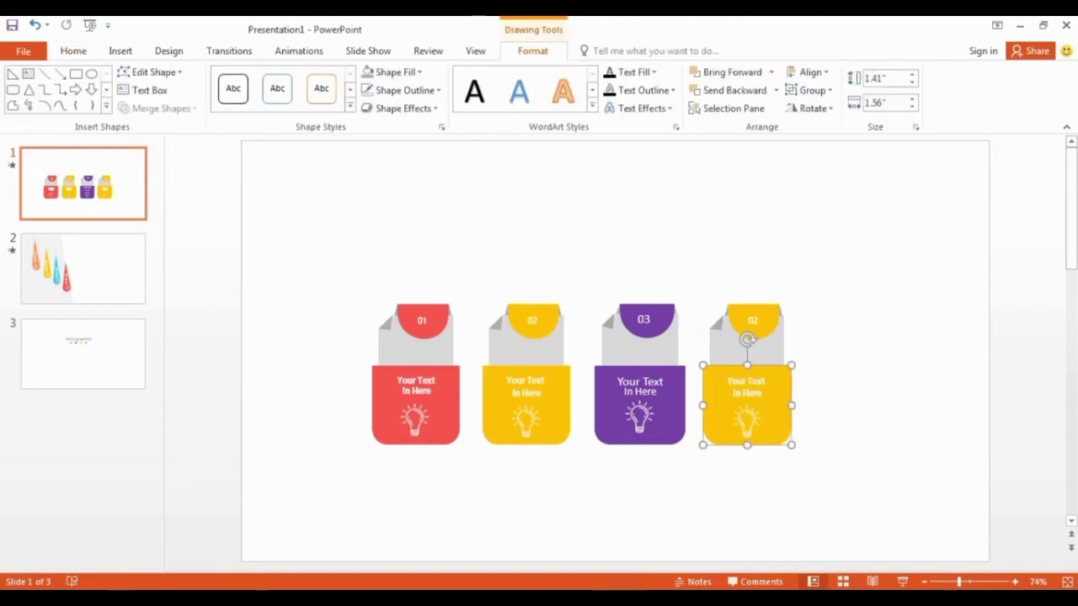
{"action": "right_click", "coordinate": [780, 386]}
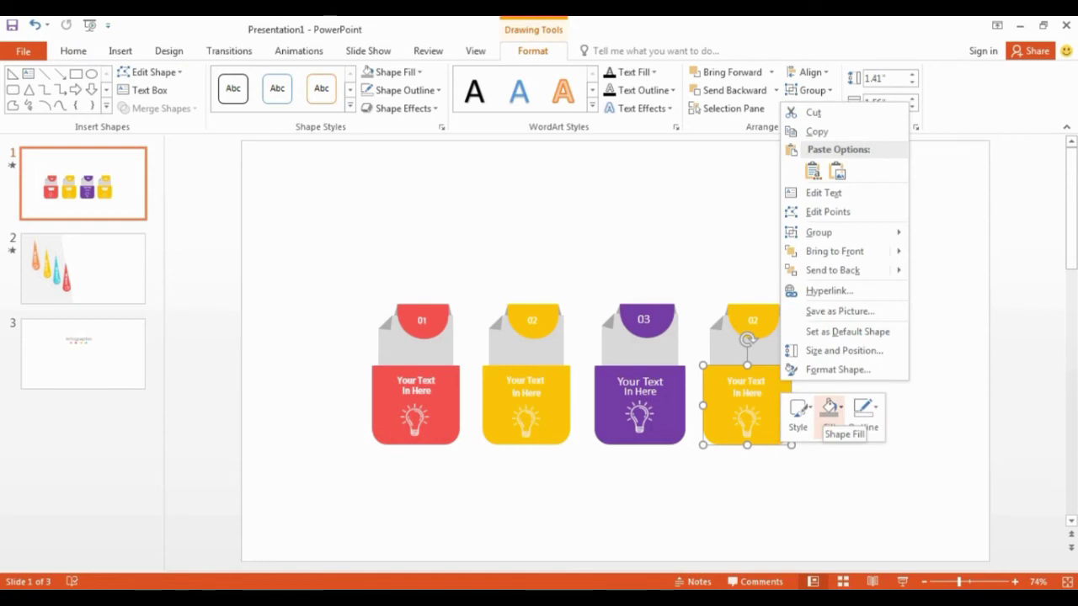
{"action": "left_click", "coordinate": [830, 408]}
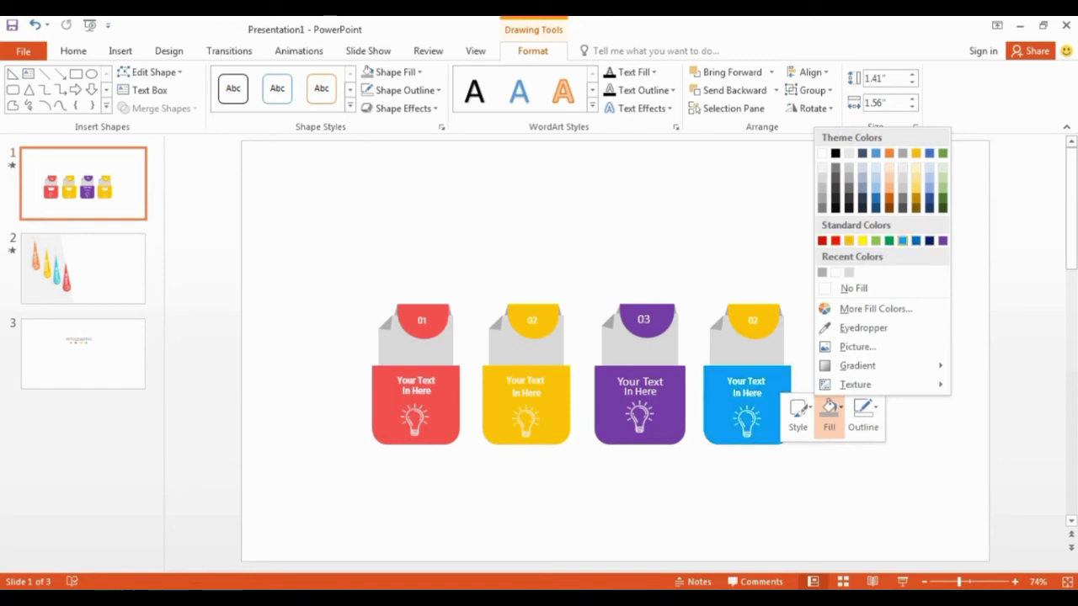
{"action": "left_click", "coordinate": [902, 240]}
{"action": "key", "text": "Escape"}
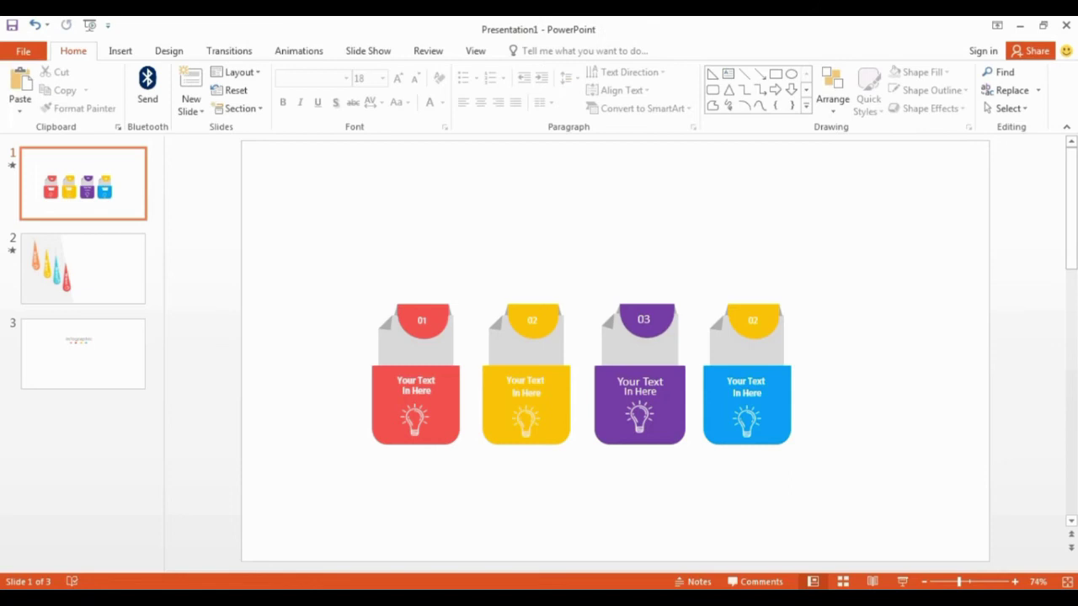
Step: Fill the fourth folder's semicircular tab with the same standard light blue as its pocket
{"action": "right_click", "coordinate": [762, 310]}
{"action": "left_click", "coordinate": [817, 268]}
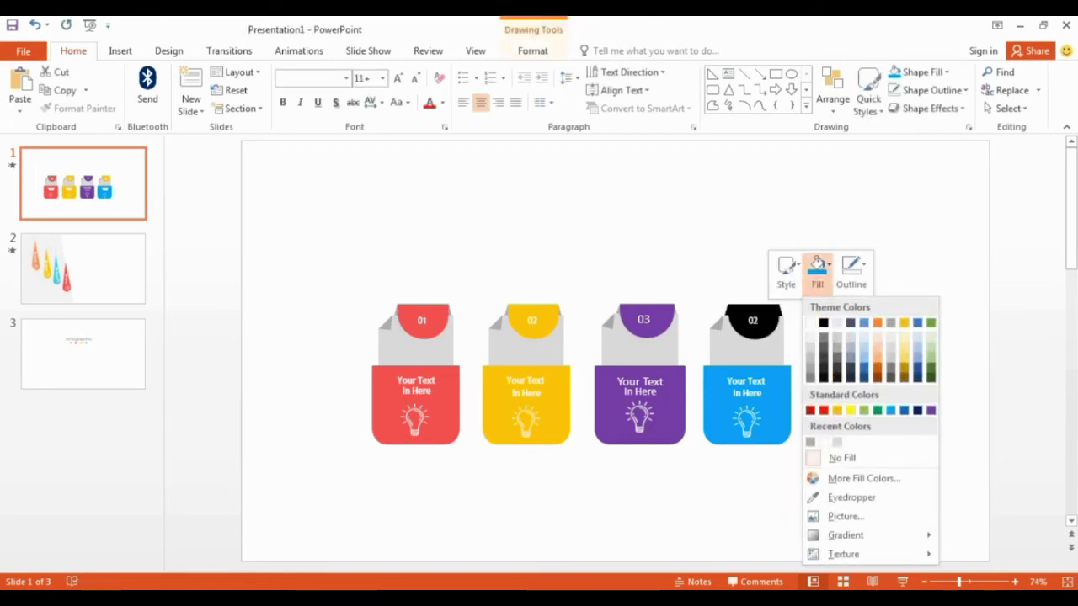
{"action": "left_click", "coordinate": [891, 410]}
{"action": "key", "text": "Escape"}
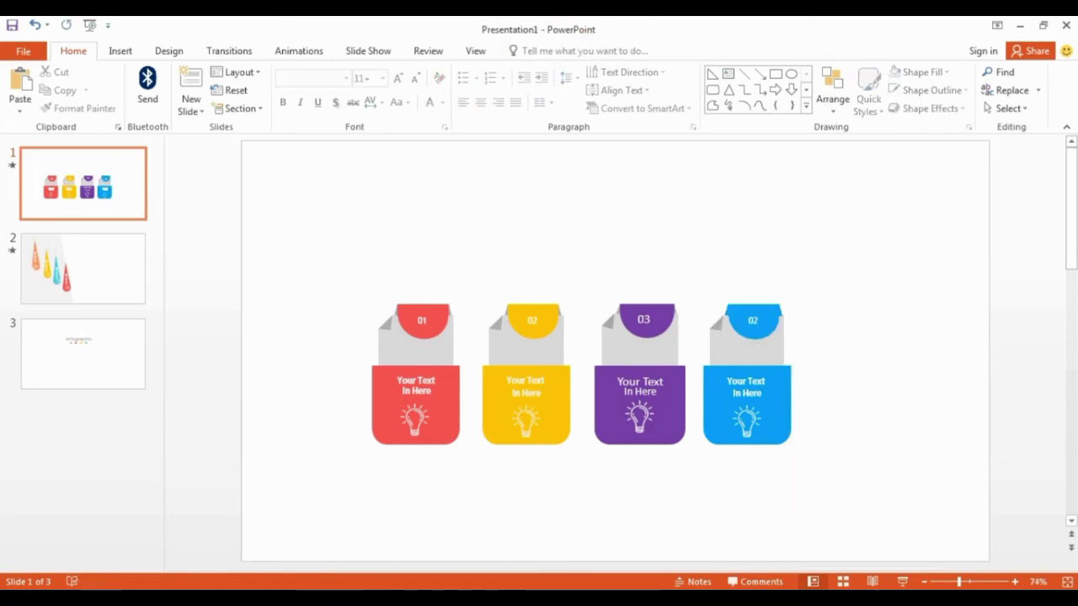
Step: Group all four folders and move the group to the right and slightly down below the "Infographic" title
{"action": "scroll", "coordinate": [615, 362], "scroll_direction": "up", "scroll_amount": 3}
{"action": "scroll", "coordinate": [615, 351], "scroll_direction": "down", "scroll_amount": 3}
{"action": "left_click_drag", "start_coordinate": [333, 276], "coordinate": [859, 500]}
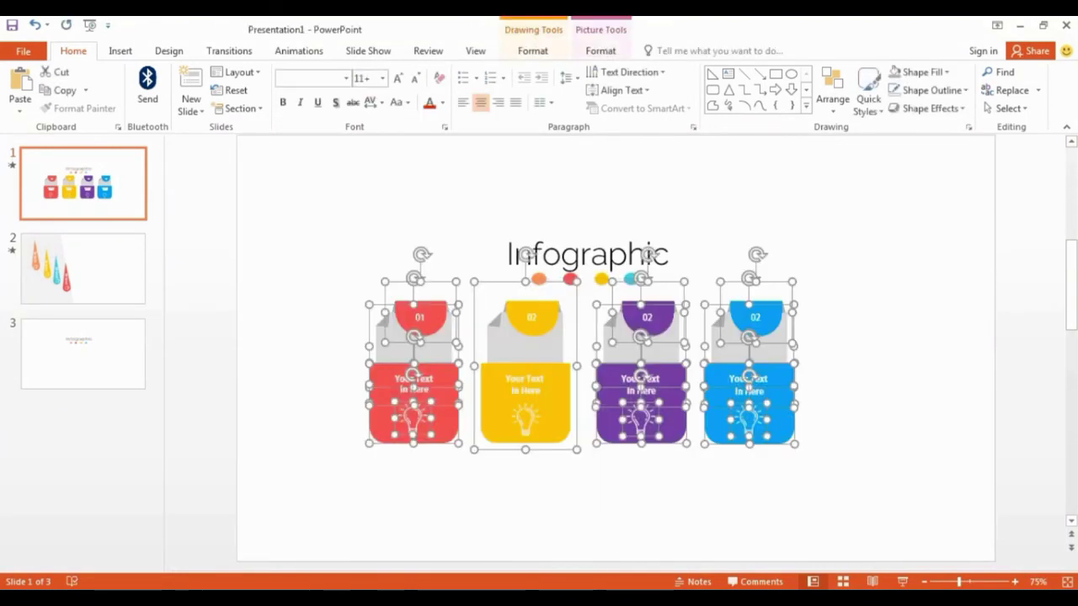
{"action": "key", "text": "ctrl+g"}
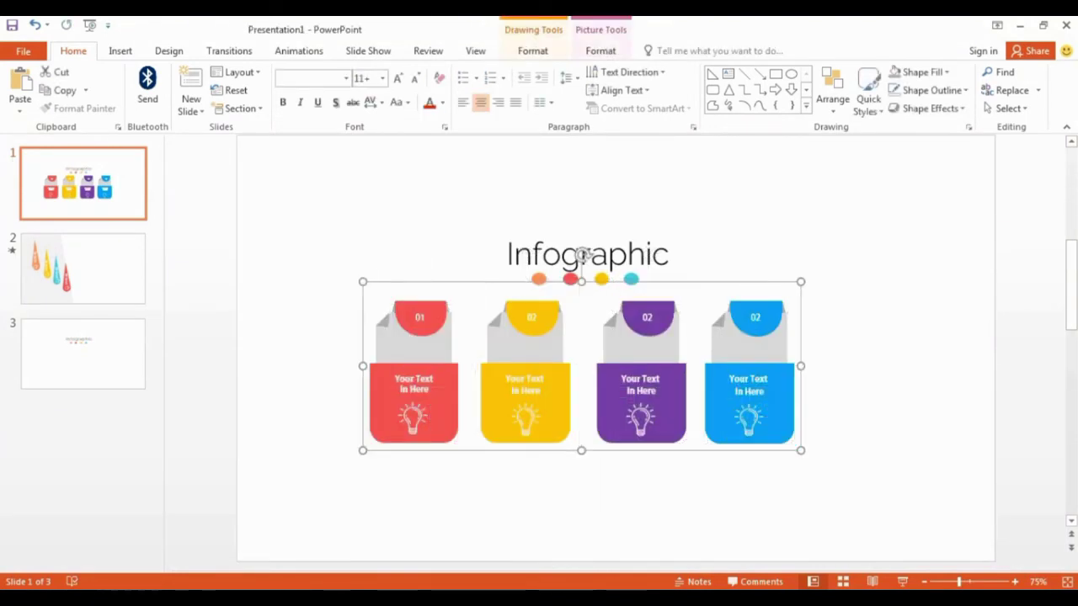
{"action": "left_click_drag", "start_coordinate": [582, 254], "coordinate": [638, 263]}
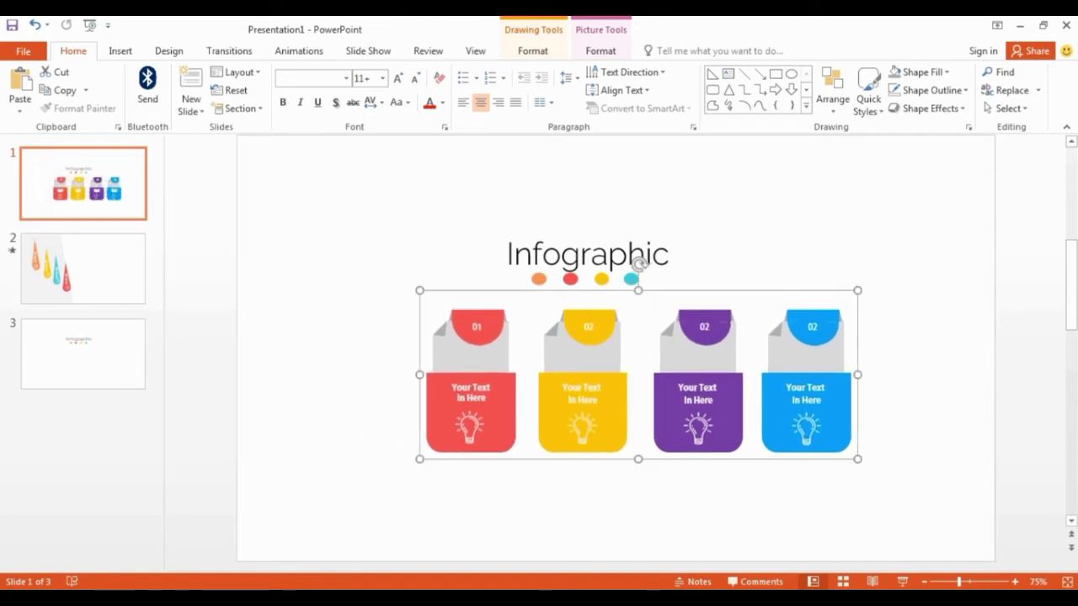
Step: Group the "Infographic" title with its four coloured dots, move it higher, and center the title and folders on the slide
{"action": "left_click_drag", "start_coordinate": [472, 208], "coordinate": [692, 295]}
{"action": "left_click_drag", "start_coordinate": [446, 192], "coordinate": [721, 301]}
{"action": "key", "text": "ctrl+g"}
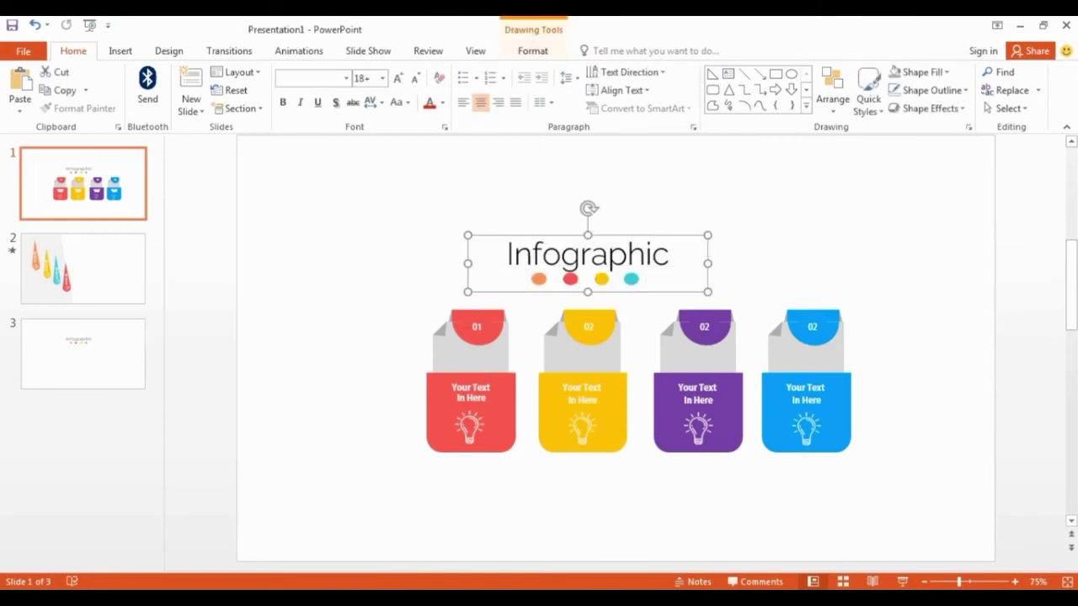
{"action": "left_click_drag", "start_coordinate": [588, 256], "coordinate": [717, 220]}
{"action": "left_click", "coordinate": [723, 280]}
{"action": "left_click_drag", "start_coordinate": [698, 404], "coordinate": [782, 397]}
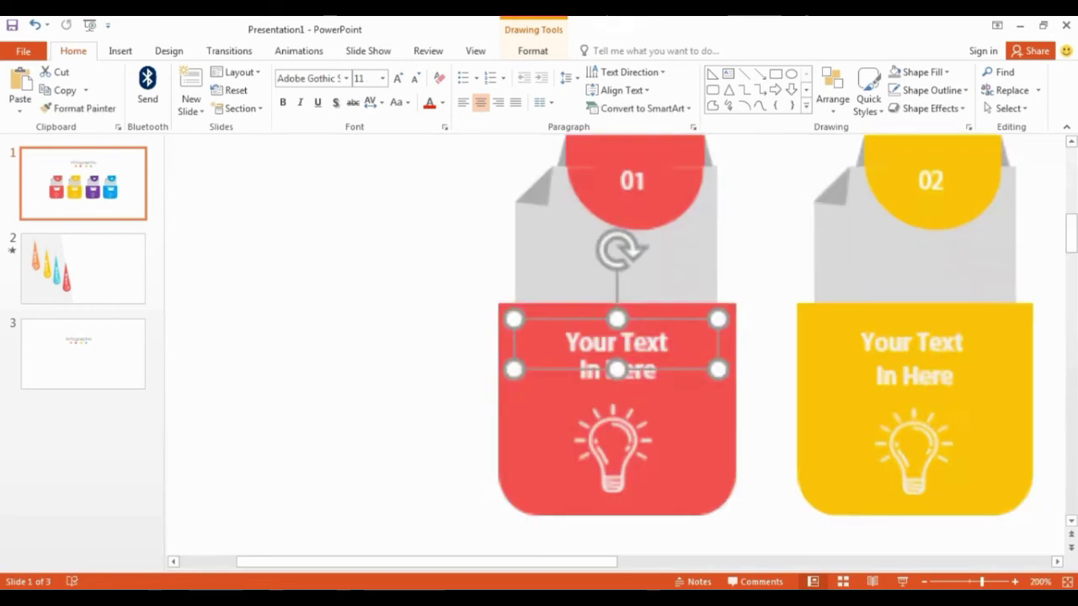
Step: Group the "Your Text" and "In Here" boxes on the red pocket
{"action": "left_click", "coordinate": [617, 374], "text": "shift"}
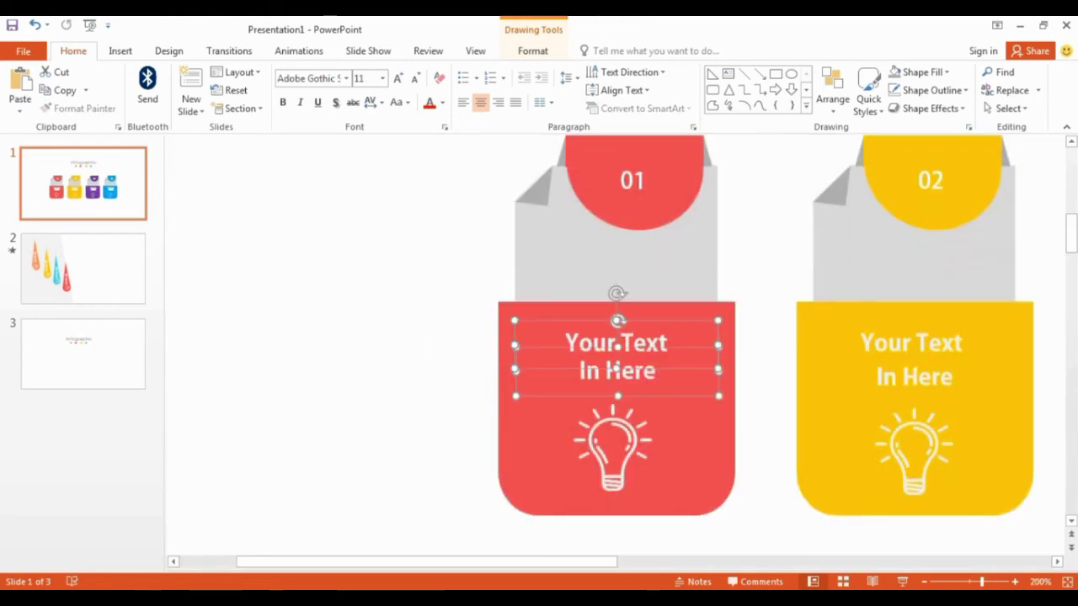
{"action": "key", "text": "ctrl+g"}
{"action": "left_click", "coordinate": [912, 344], "text": "shift"}
Step: Group the "Your Text" and "In Here" boxes on the purple pocket
{"action": "left_click_drag", "start_coordinate": [427, 562], "coordinate": [736, 562]}
{"action": "left_click", "coordinate": [492, 343]}
{"action": "left_click", "coordinate": [481, 377]}
{"action": "left_click", "coordinate": [471, 343]}
{"action": "left_click", "coordinate": [482, 377]}
{"action": "left_click", "coordinate": [471, 343]}
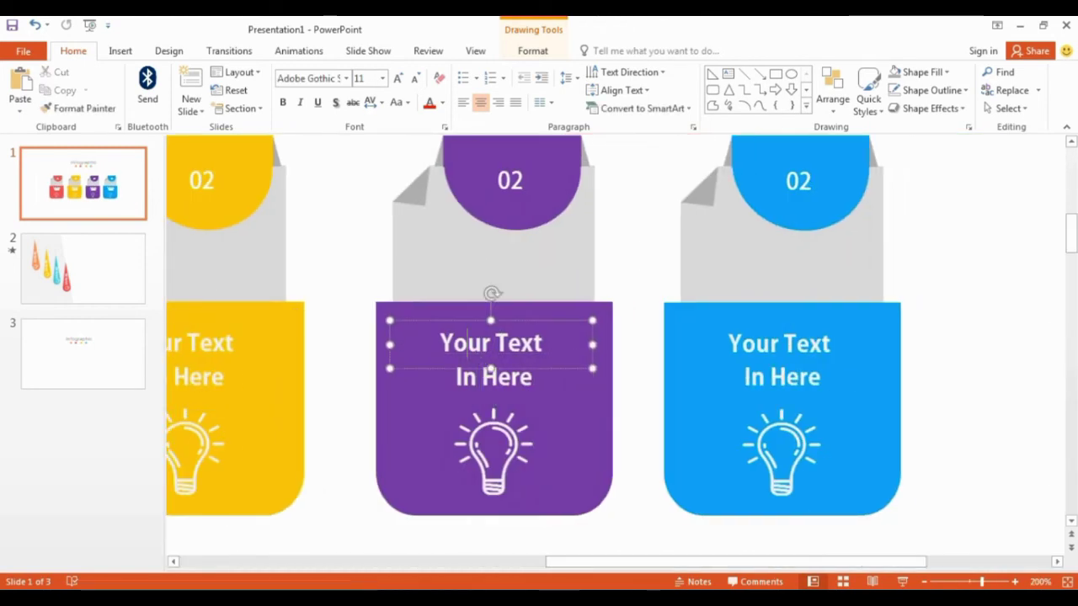
{"action": "left_click", "coordinate": [482, 377]}
{"action": "left_click", "coordinate": [421, 438], "text": "shift"}
{"action": "left_click", "coordinate": [454, 344]}
{"action": "left_click", "coordinate": [482, 392], "text": "shift"}
{"action": "left_click", "coordinate": [482, 392], "text": "shift"}
{"action": "left_click", "coordinate": [481, 377], "text": "shift"}
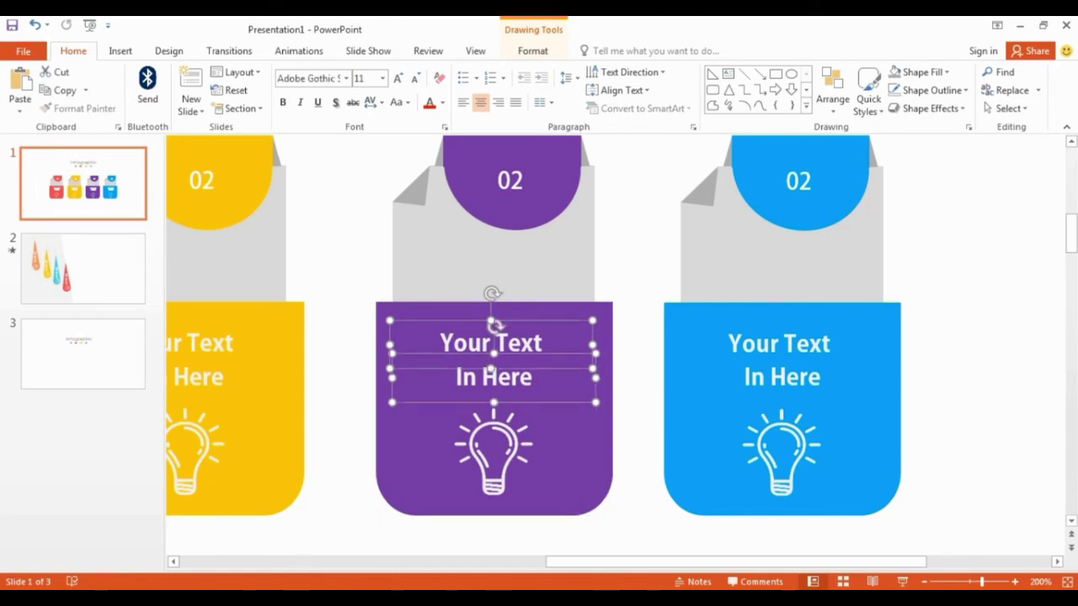
{"action": "key", "text": "ctrl+g"}
Step: Select the "Your Text" and "In Here" boxes together on the blue pocket for grouping
{"action": "left_click", "coordinate": [731, 343]}
{"action": "left_click", "coordinate": [770, 377]}
{"action": "left_click", "coordinate": [730, 344]}
{"action": "left_click", "coordinate": [770, 391], "text": "shift"}
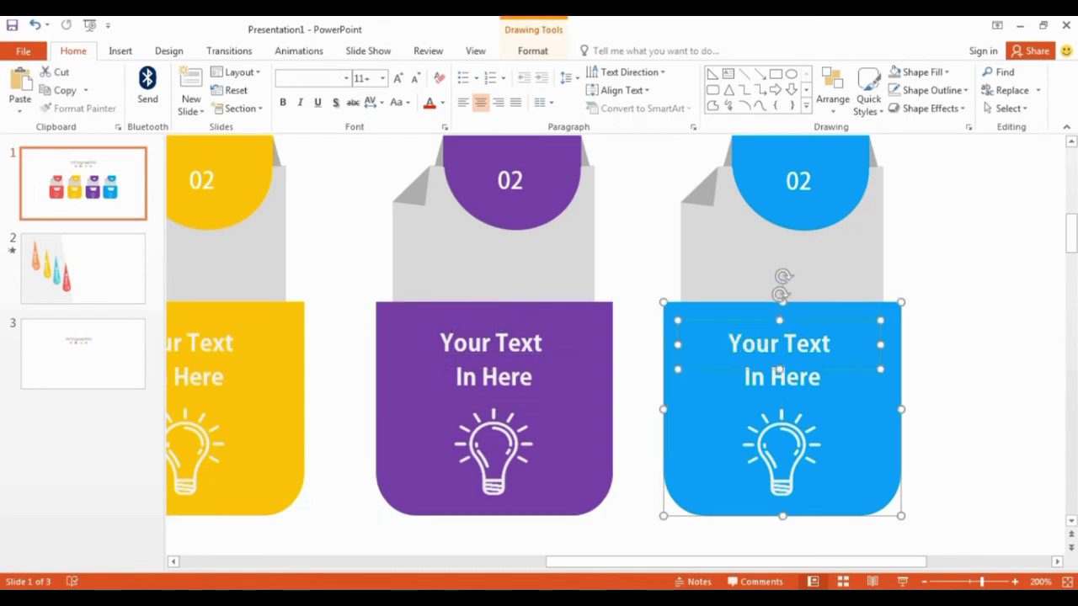
{"action": "left_click", "coordinate": [770, 391], "text": "shift"}
{"action": "left_click", "coordinate": [770, 391], "text": "shift"}
Step: Copy the Peek In animation from the red 01 tab to the yellow folder's 02 tab with Animation Painter
{"action": "scroll", "coordinate": [781, 320], "scroll_direction": "down", "scroll_amount": 5}
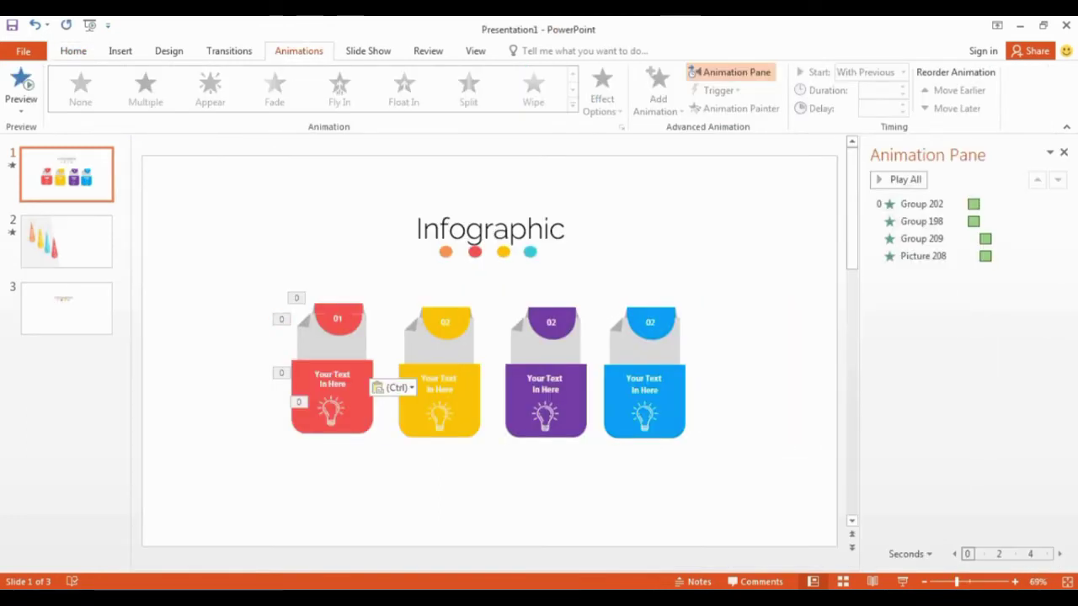
{"action": "left_click", "coordinate": [339, 325]}
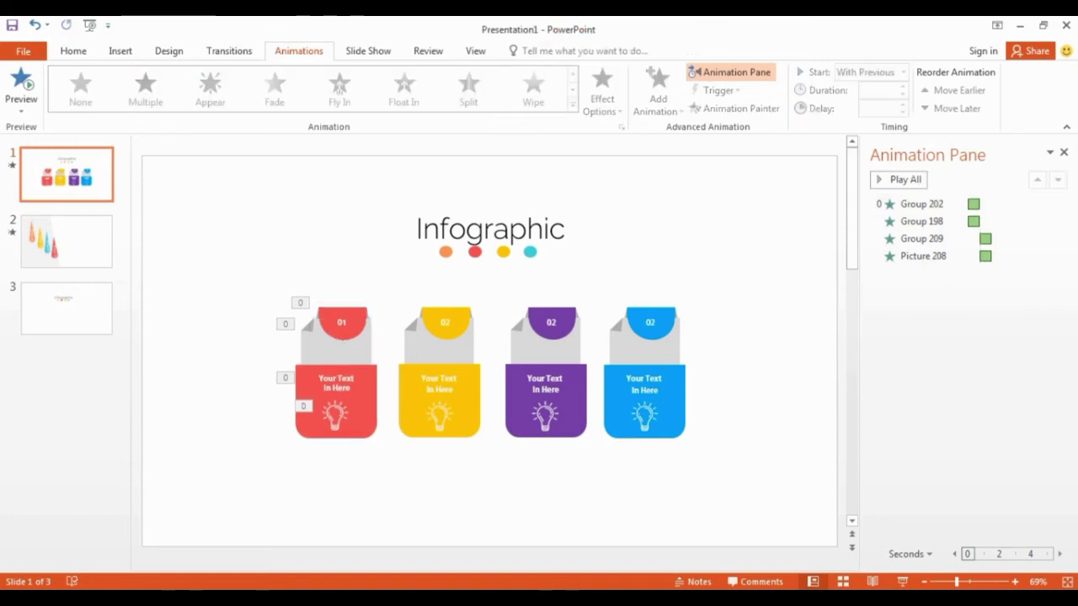
{"action": "left_click", "coordinate": [343, 326]}
{"action": "left_click", "coordinate": [735, 108]}
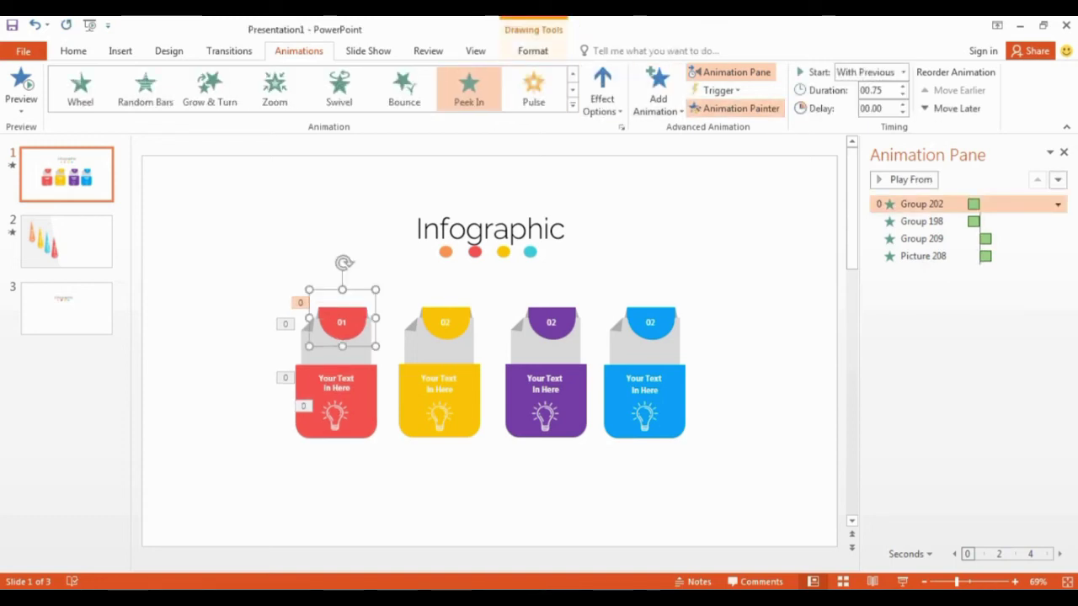
{"action": "left_click", "coordinate": [446, 325]}
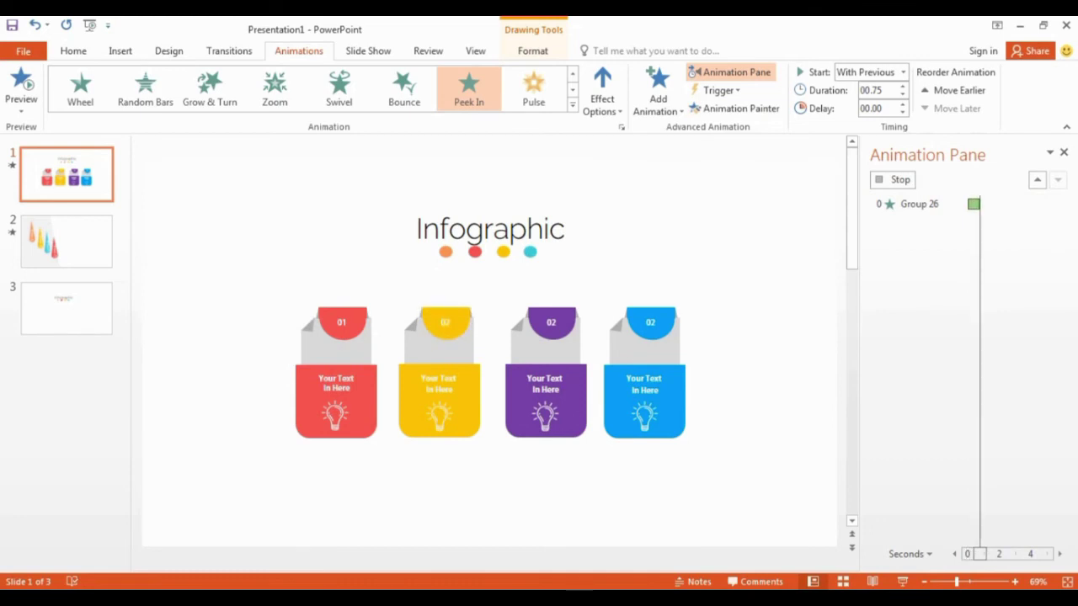
Step: Copy the red folder's Peek In paper animation and Zoom text animation to the matching parts of the yellow folder
{"action": "left_click", "coordinate": [336, 385]}
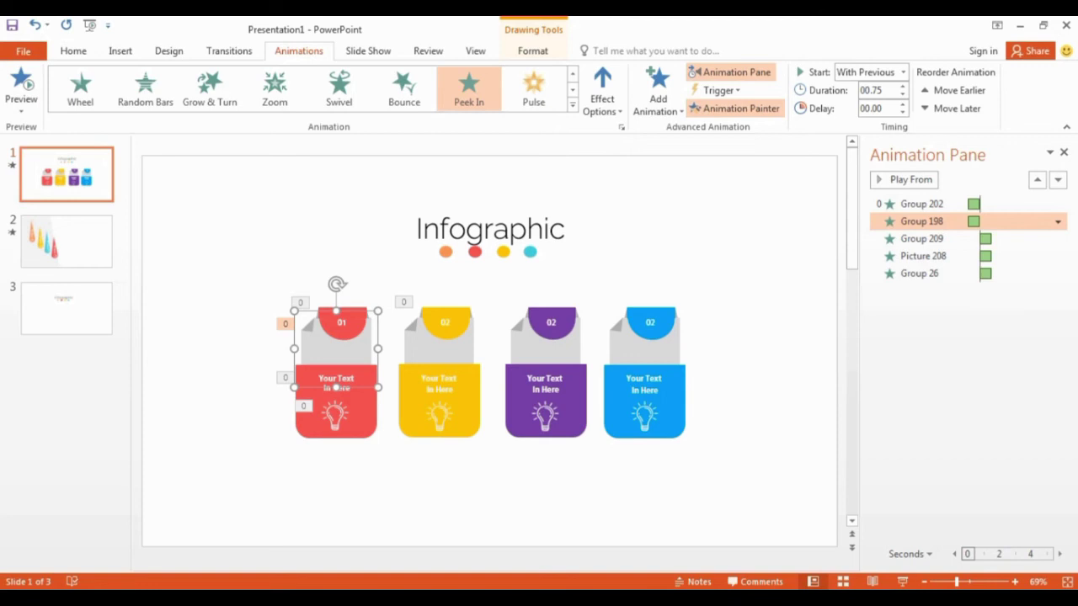
{"action": "left_click", "coordinate": [336, 386]}
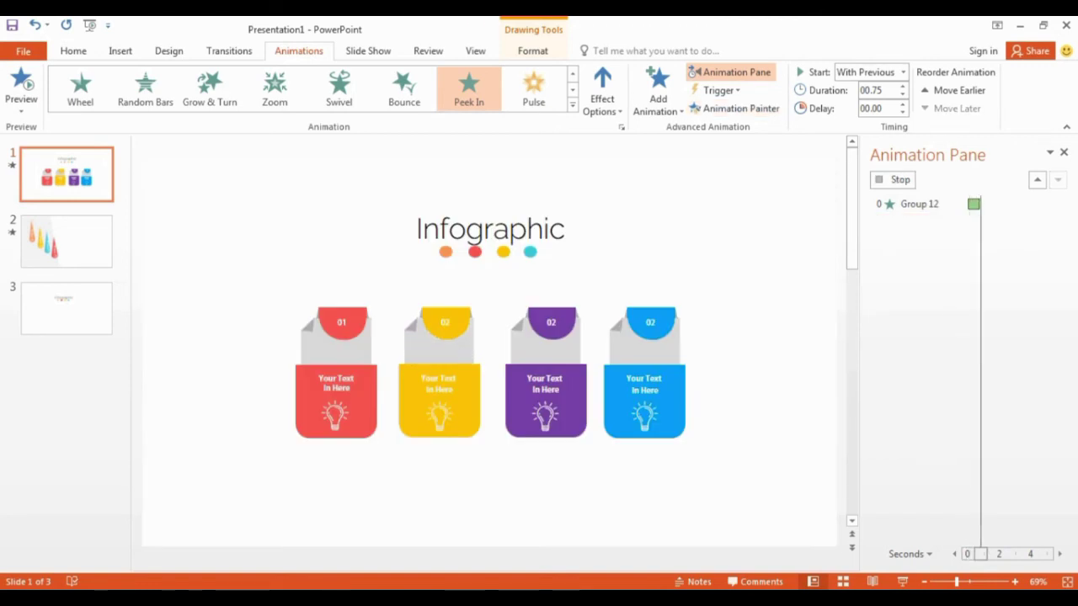
{"action": "left_click", "coordinate": [336, 383]}
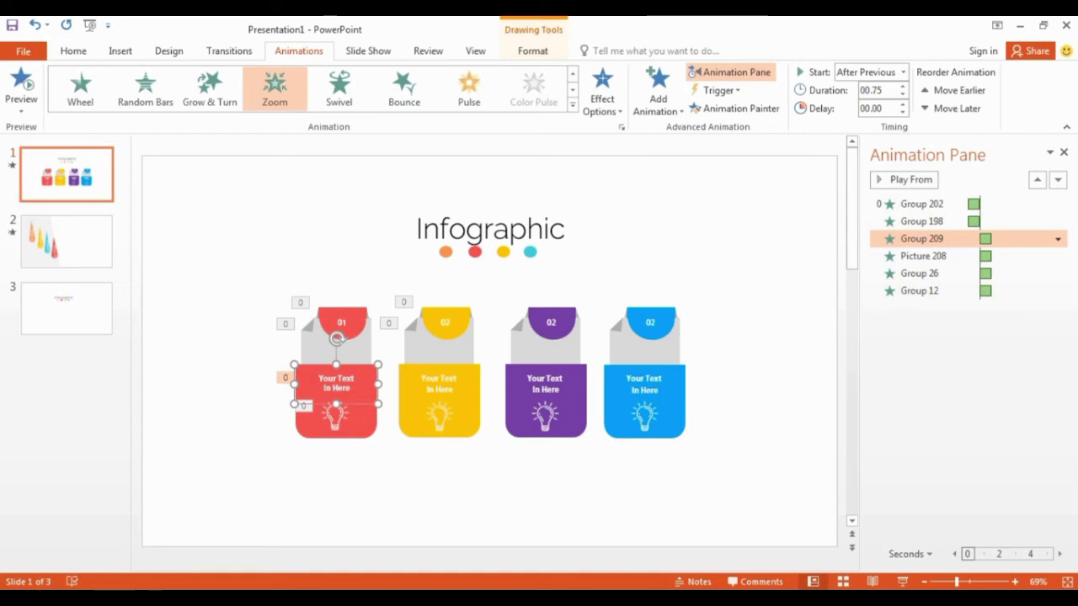
{"action": "left_click", "coordinate": [735, 108]}
{"action": "left_click", "coordinate": [439, 384]}
Step: Copy the Wipe animation from the red pocket's light bulb to the yellow one and play the sequence from its first animation
{"action": "left_click", "coordinate": [335, 415]}
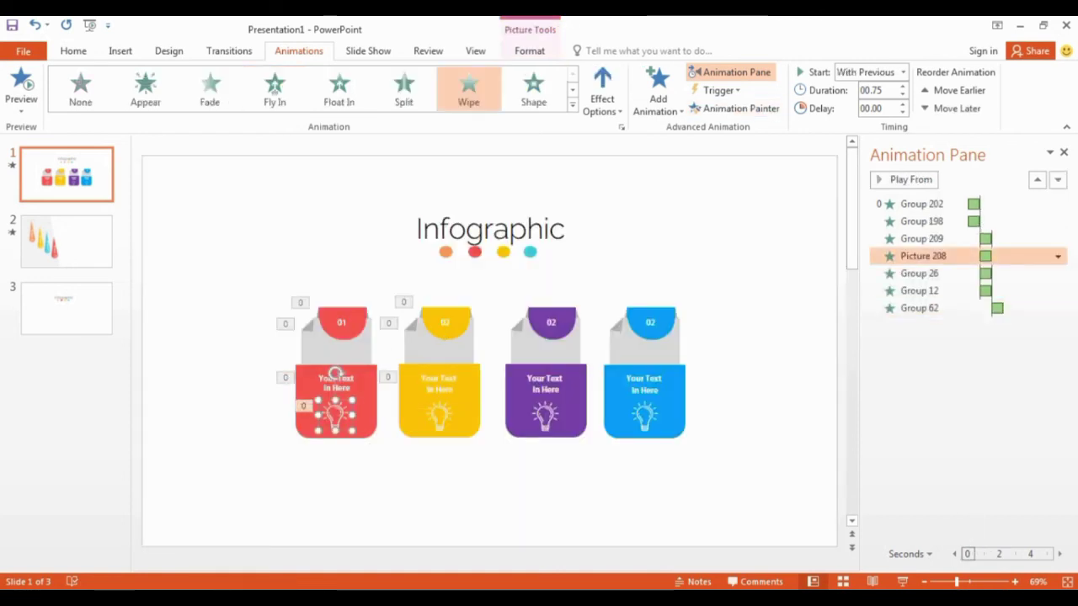
{"action": "key", "text": "alt+shift+c"}
{"action": "left_click", "coordinate": [439, 416]}
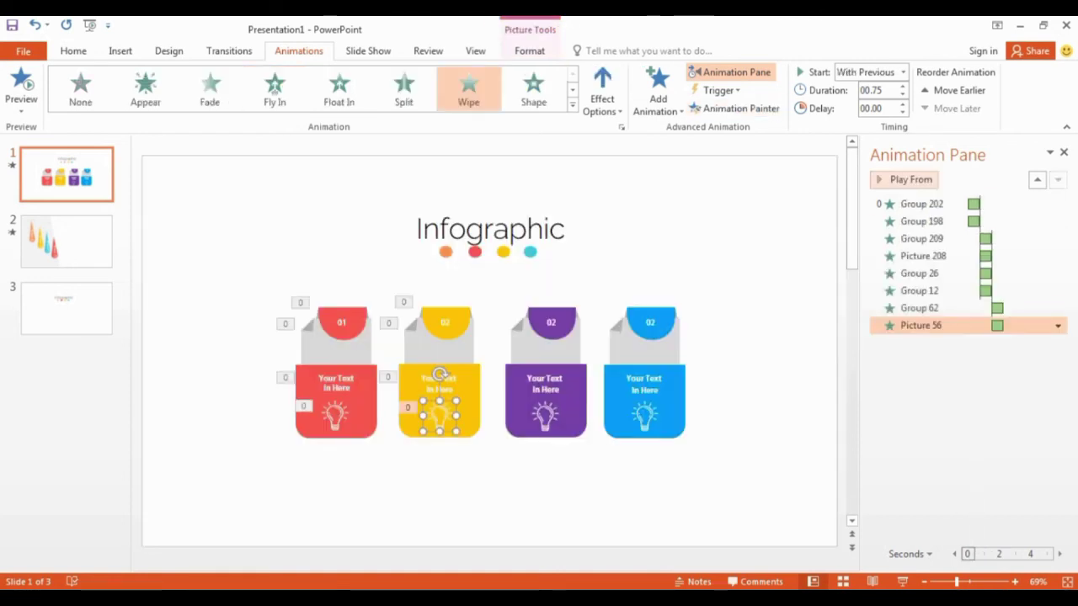
{"action": "left_click", "coordinate": [922, 204]}
{"action": "left_click", "coordinate": [904, 179]}
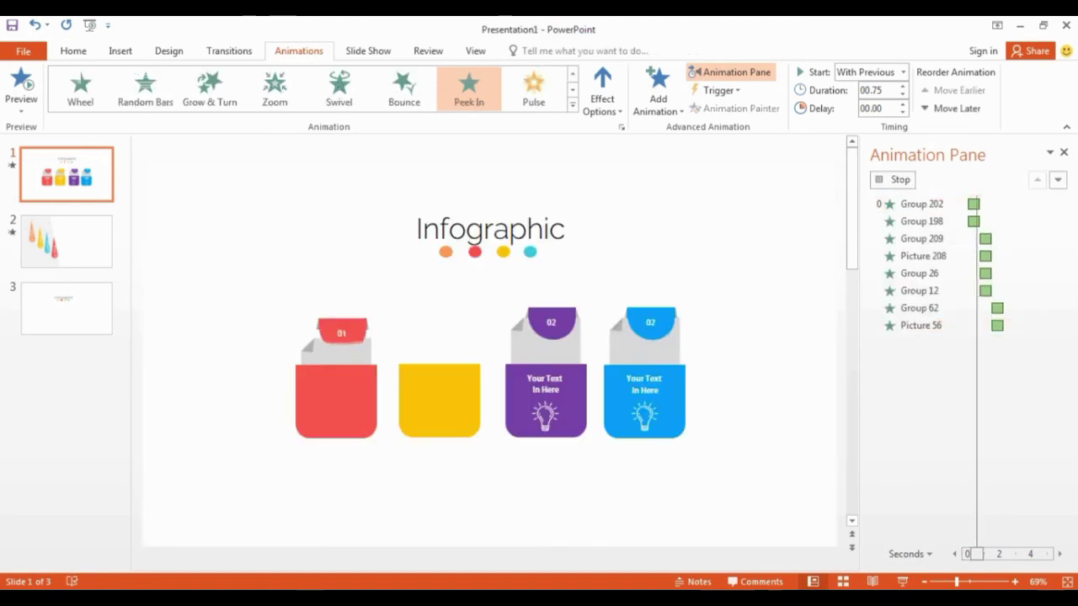
Step: Copy the Peek In animation from the yellow 02 tab to the whole purple 02 tab, undoing the first application
{"action": "left_click", "coordinate": [446, 323]}
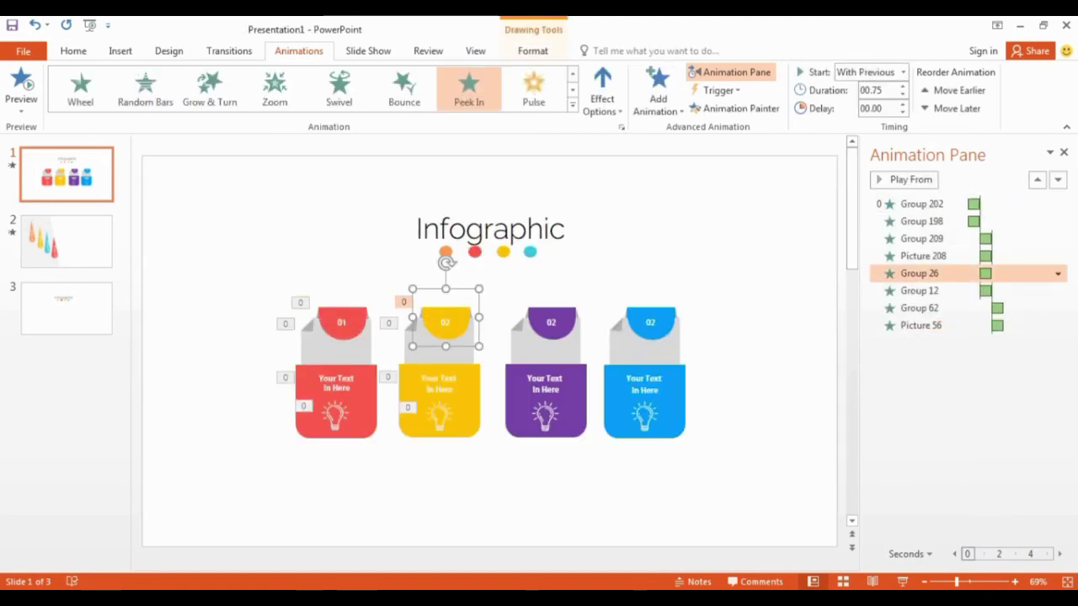
{"action": "key", "text": "alt+shift+c"}
{"action": "left_click", "coordinate": [552, 323]}
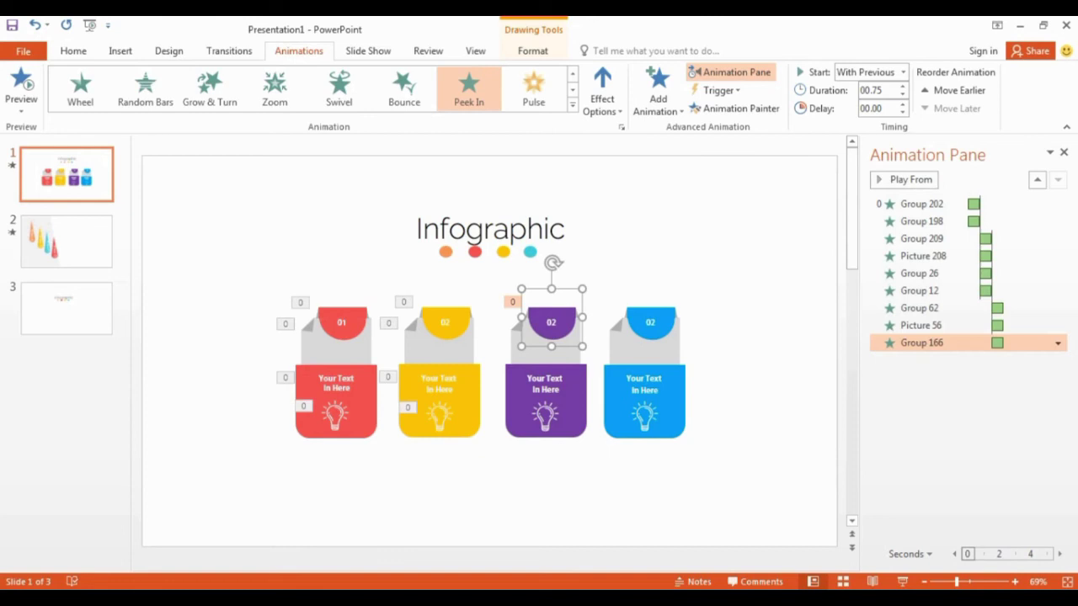
{"action": "left_click", "coordinate": [34, 25]}
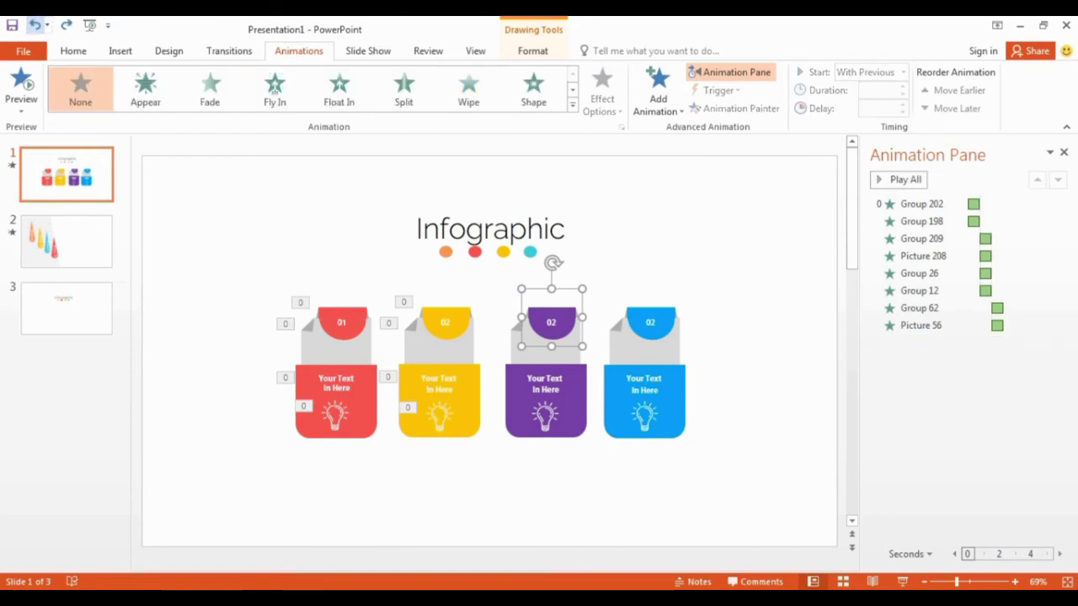
{"action": "key", "text": "ctrl+y"}
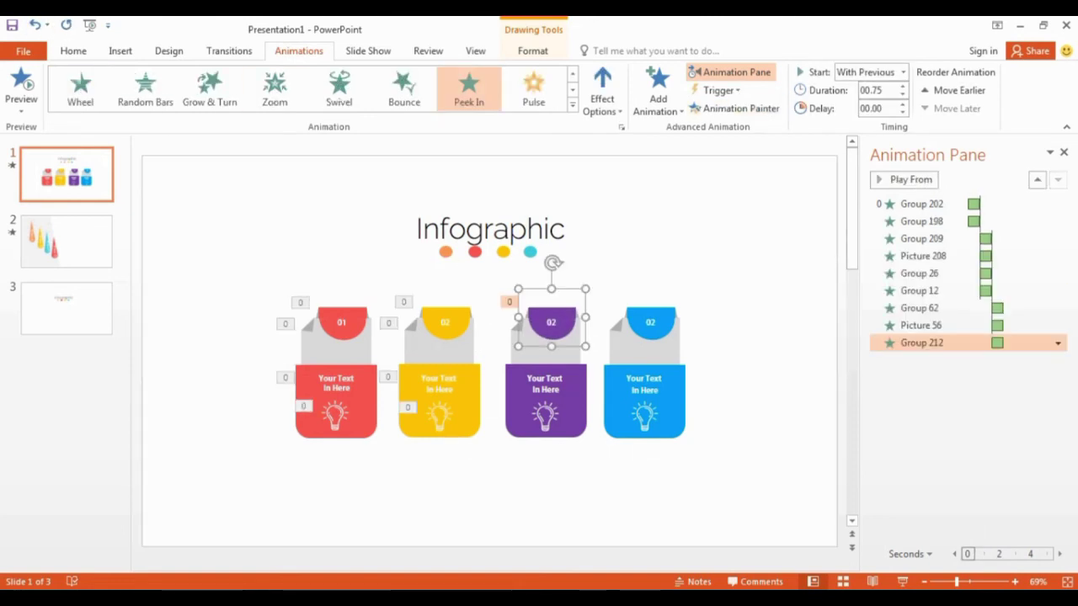
Step: Copy the Peek In animation from the yellow folder's grey paper sheet to the purple folder's sheet
{"action": "left_click", "coordinate": [438, 349]}
{"action": "left_click", "coordinate": [735, 109]}
{"action": "left_click", "coordinate": [546, 352]}
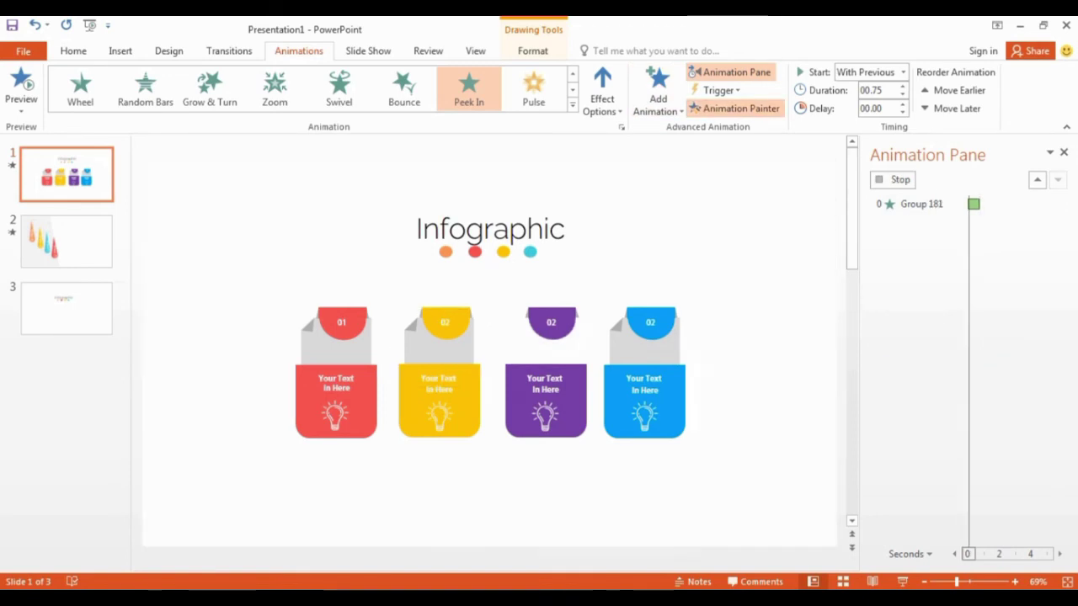
Step: Copy the yellow pocket's Zoom text animation and Wipe light bulb animation to the matching parts of the purple pocket
{"action": "left_click", "coordinate": [546, 346]}
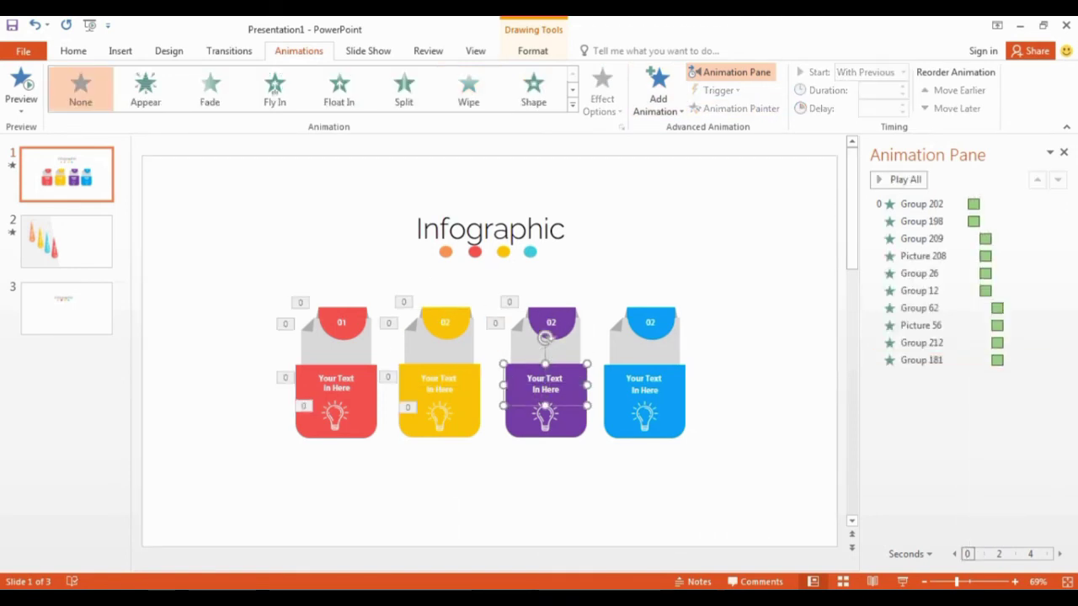
{"action": "left_click", "coordinate": [439, 345]}
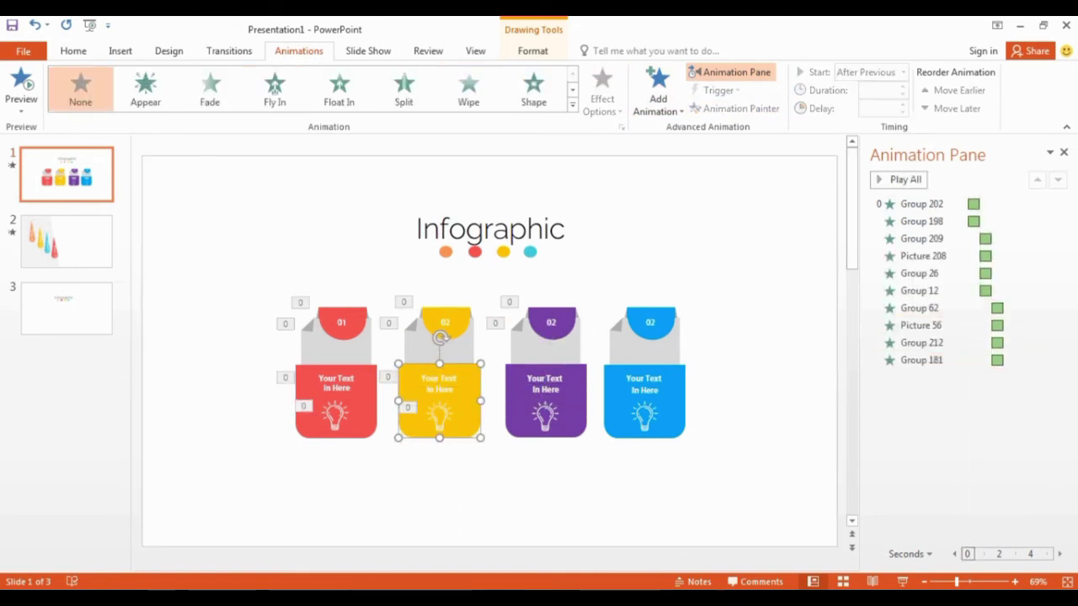
{"action": "left_click", "coordinate": [456, 379]}
{"action": "left_click", "coordinate": [735, 109]}
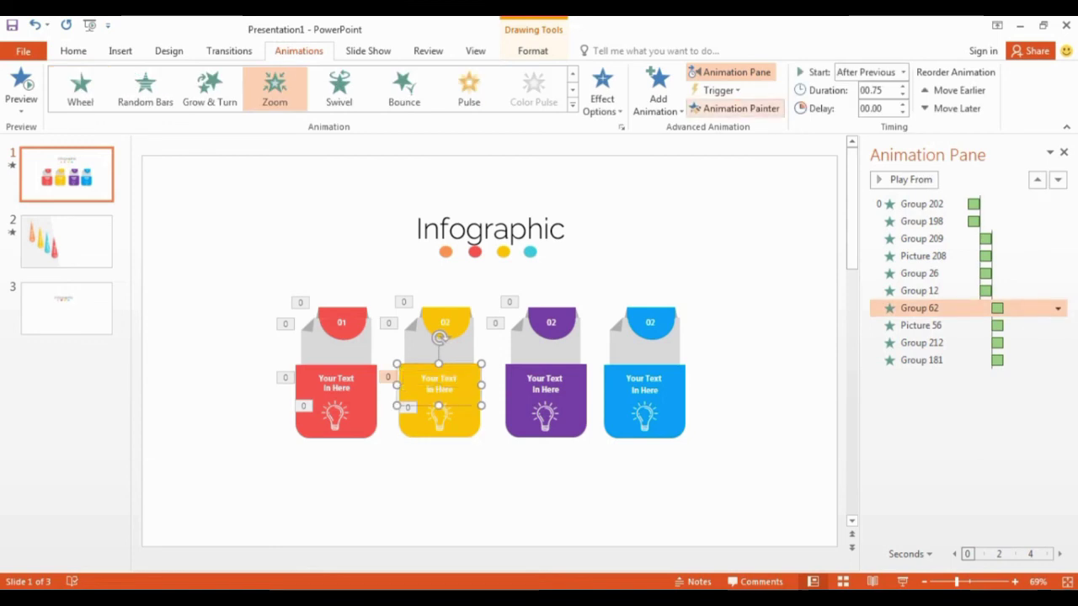
{"action": "left_click", "coordinate": [545, 384]}
{"action": "left_click", "coordinate": [440, 416]}
{"action": "key", "text": "alt+shift+c"}
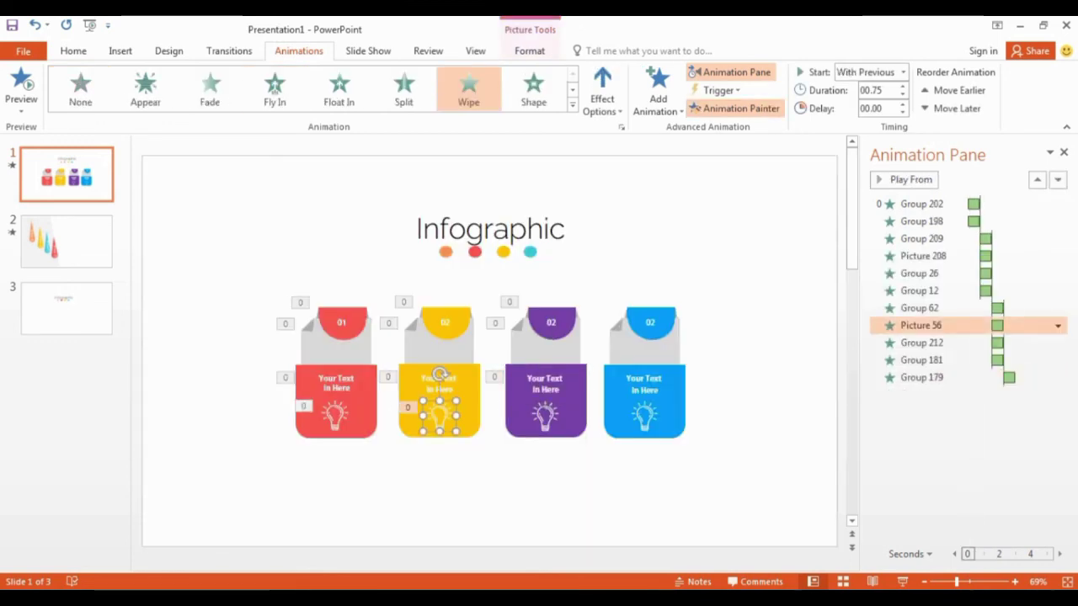
{"action": "left_click", "coordinate": [546, 373]}
Step: Copy the Peek In animations from the purple folder's 02 tab and paper sheet to the blue folder's tab and sheet
{"action": "left_click", "coordinate": [645, 327]}
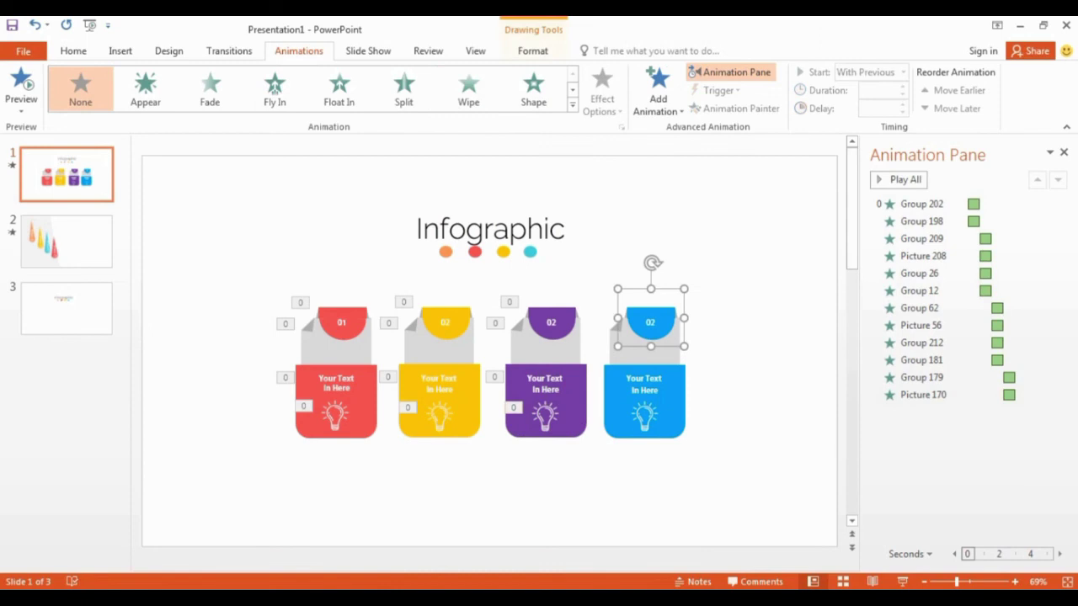
{"action": "left_click", "coordinate": [551, 327]}
{"action": "key", "text": "alt+shift+c"}
{"action": "left_click", "coordinate": [645, 331]}
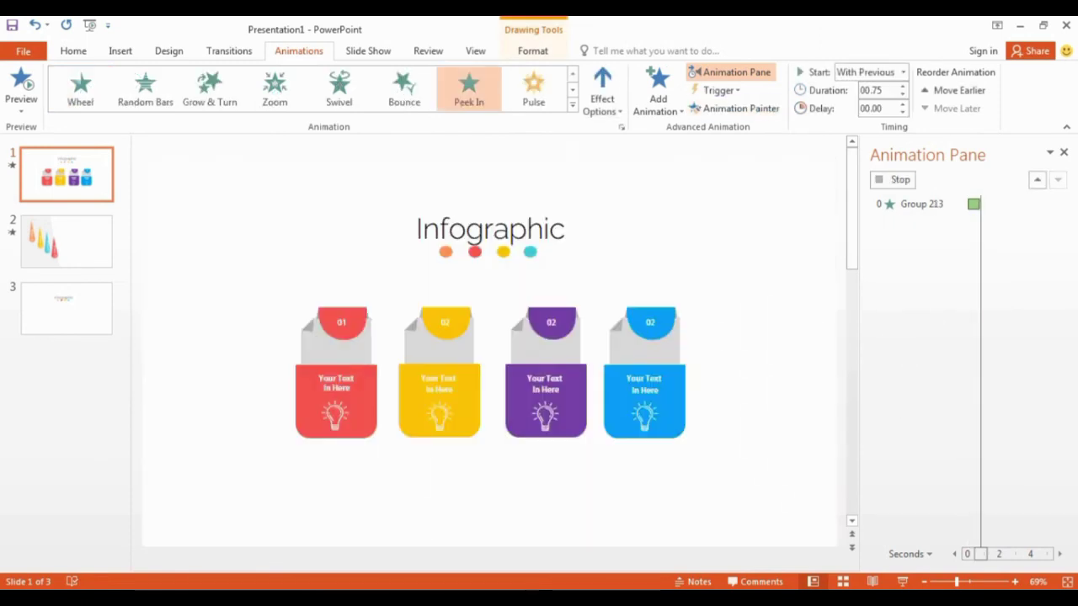
{"action": "left_click", "coordinate": [546, 352]}
{"action": "key", "text": "alt+shift+c"}
{"action": "left_click", "coordinate": [645, 353]}
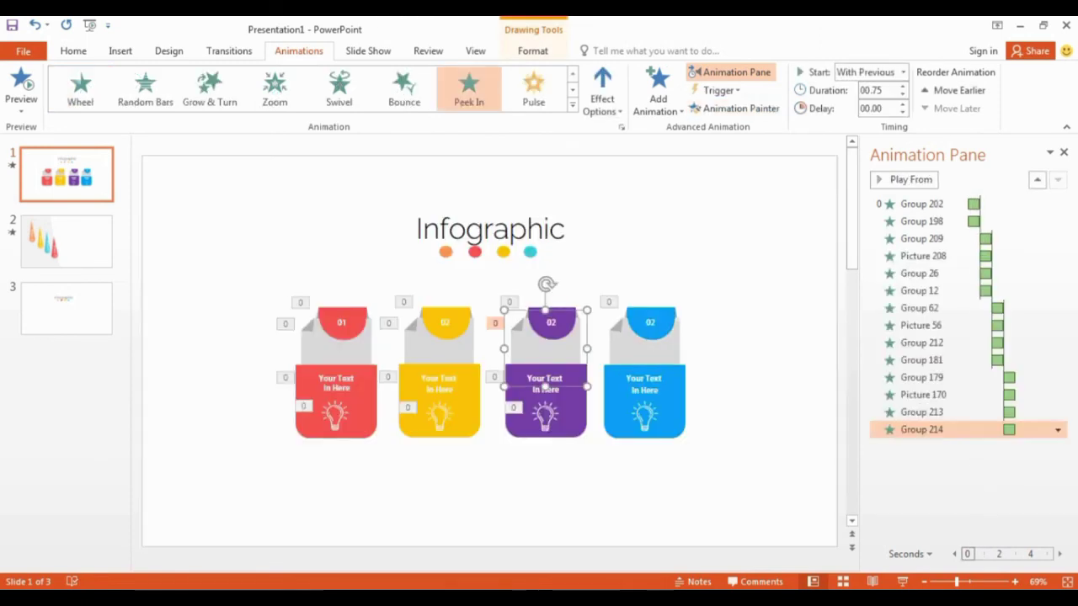
Step: Copy the purple pocket's Zoom text animation and Wipe light bulb animation to the matching parts of the blue pocket
{"action": "left_click", "coordinate": [545, 383]}
{"action": "key", "text": "alt+shift+c"}
{"action": "left_click", "coordinate": [645, 383]}
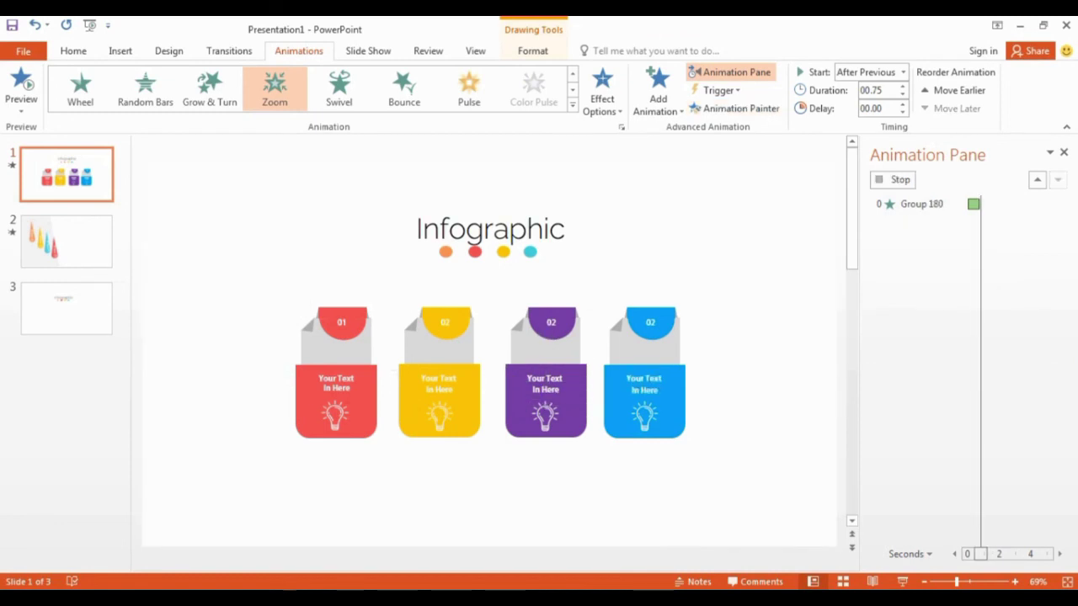
{"action": "left_click", "coordinate": [546, 415]}
{"action": "key", "text": "alt+shift+c"}
{"action": "left_click", "coordinate": [645, 373]}
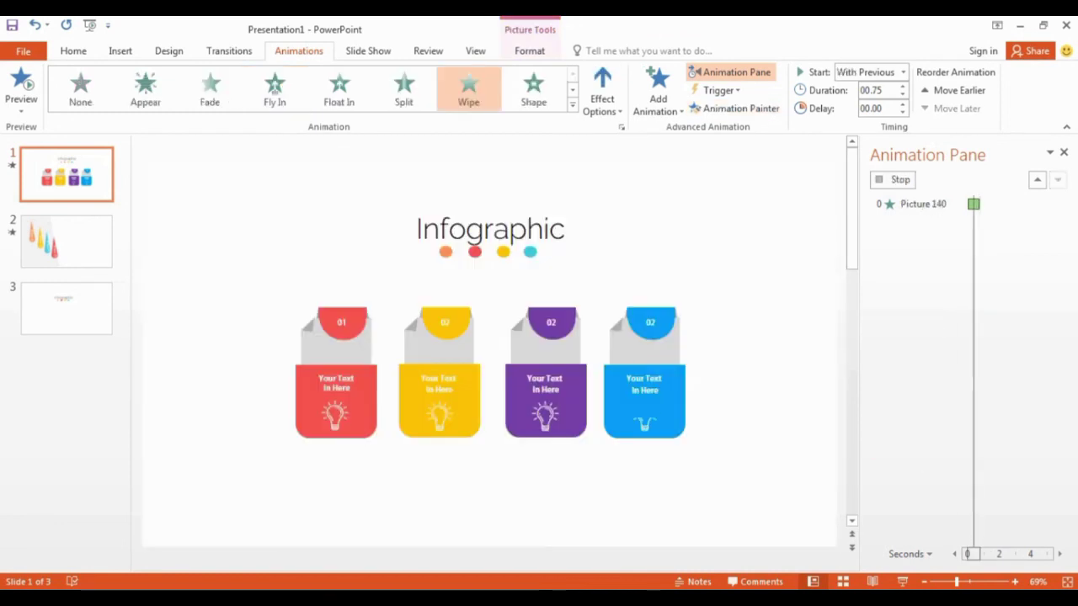
Step: Play slide 1's animation sequence from its first entry to check all four folders
{"action": "left_click", "coordinate": [921, 204]}
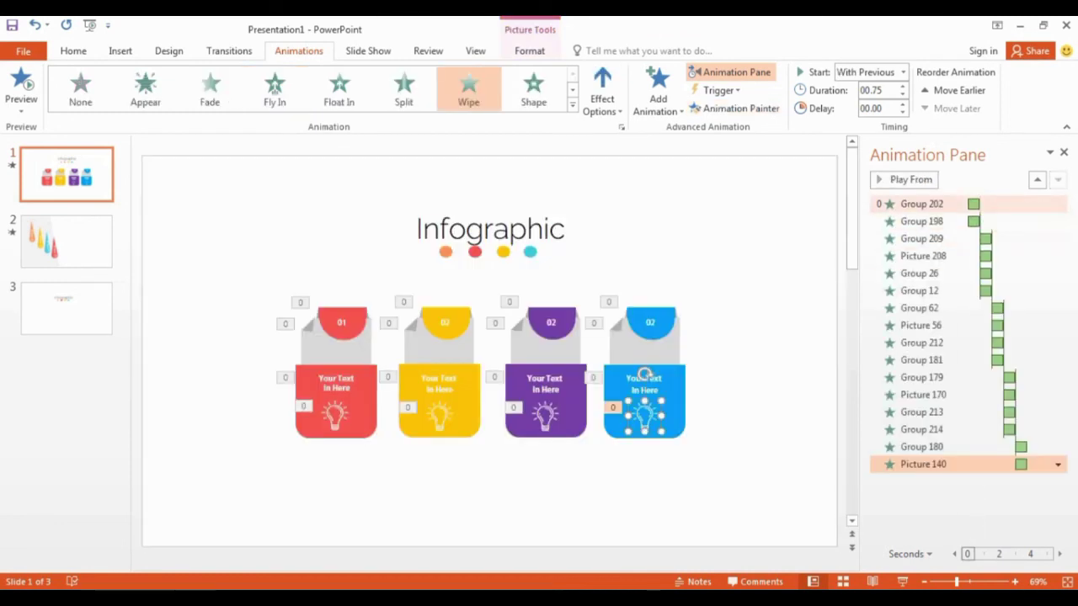
{"action": "left_click", "coordinate": [904, 180]}
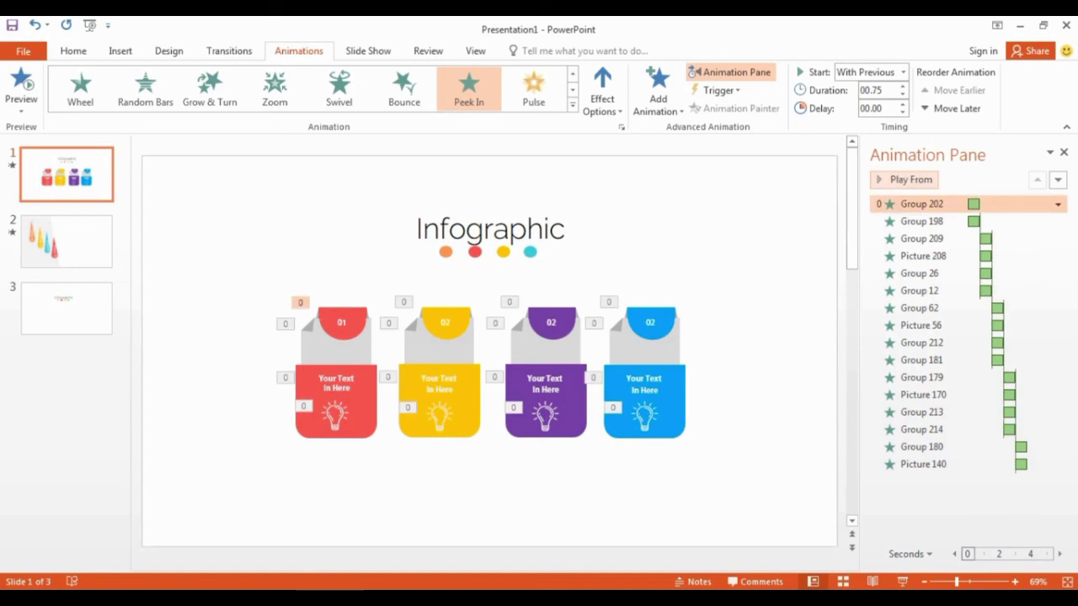
{"action": "left_click", "coordinate": [896, 179]}
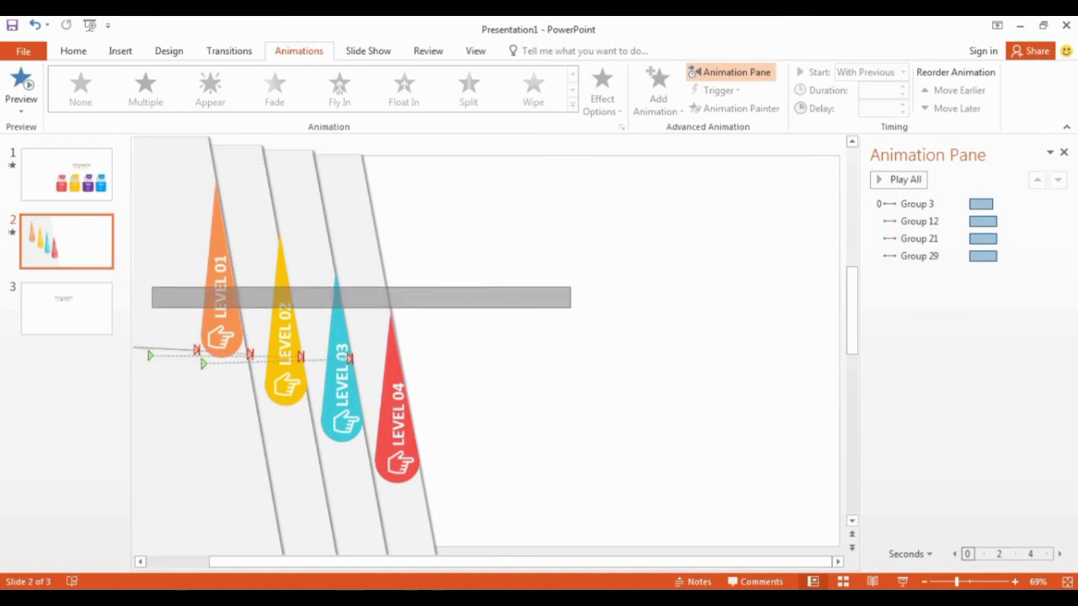
Step: Copy all four animated LEVEL 01 to LEVEL 04 panels from slide 2 and paste them onto slide 1
{"action": "key", "text": "ctrl+a"}
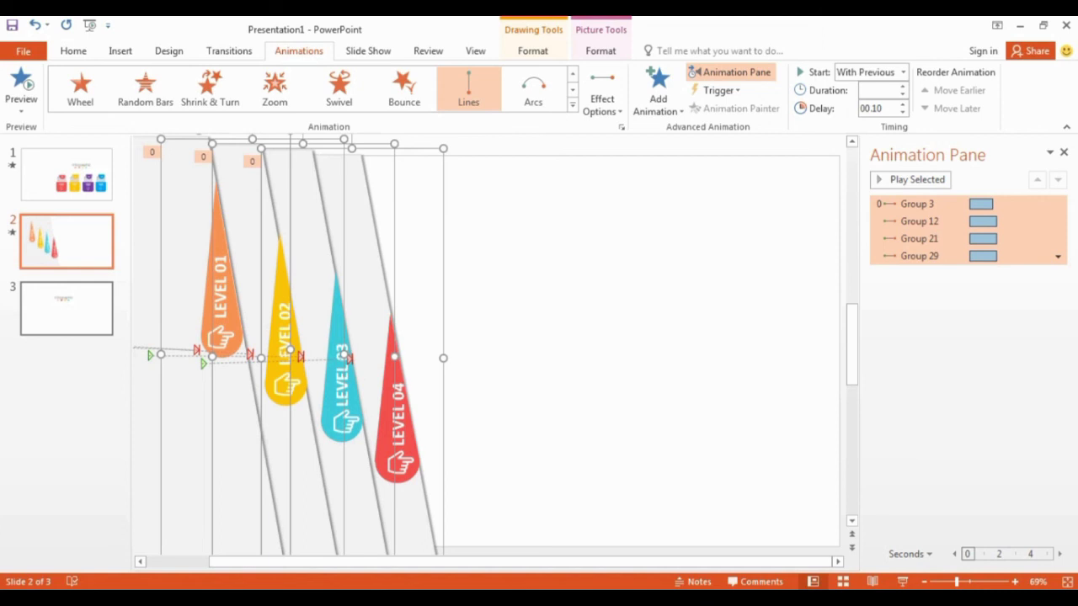
{"action": "left_click", "coordinate": [80, 305]}
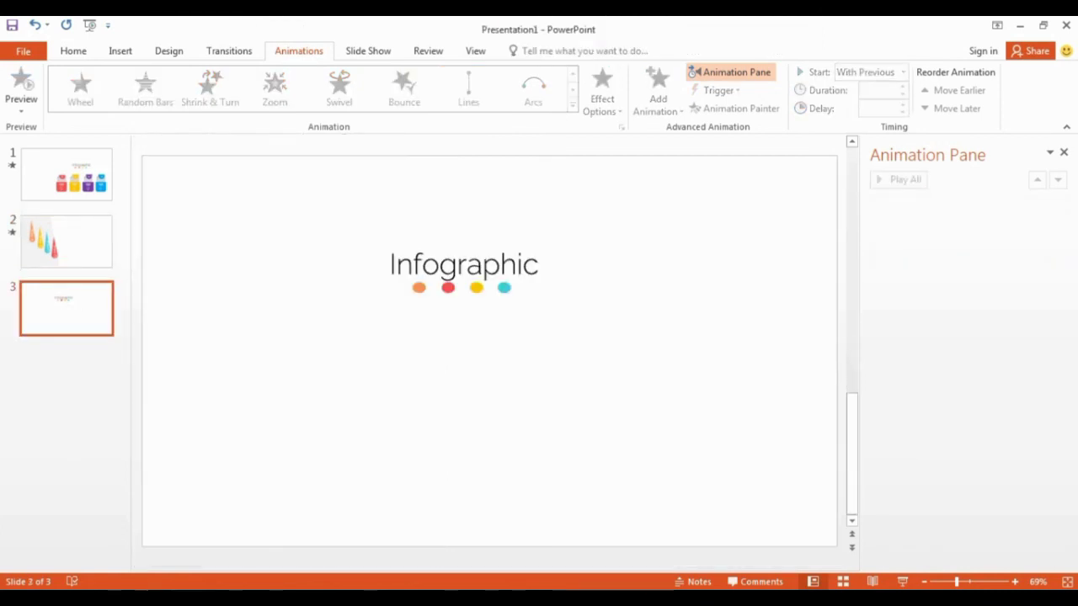
{"action": "left_click", "coordinate": [66, 175]}
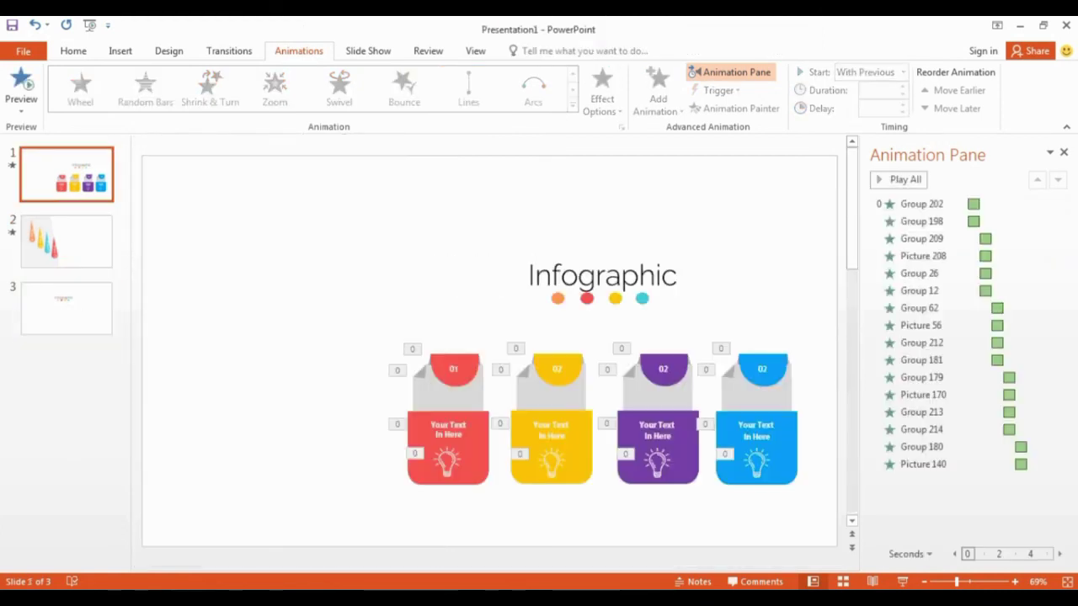
{"action": "key", "text": "ctrl+v"}
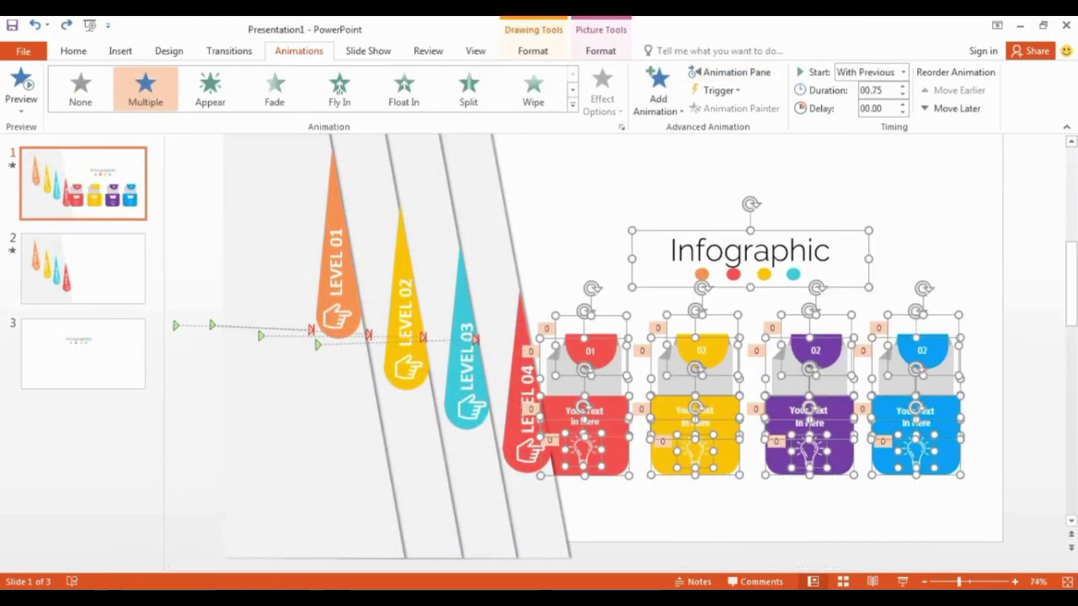
Step: Shift the Infographic title and the four folders together slightly right and down to clear the LEVEL 04 panel
{"action": "left_click_drag", "start_coordinate": [728, 406], "coordinate": [756, 414]}
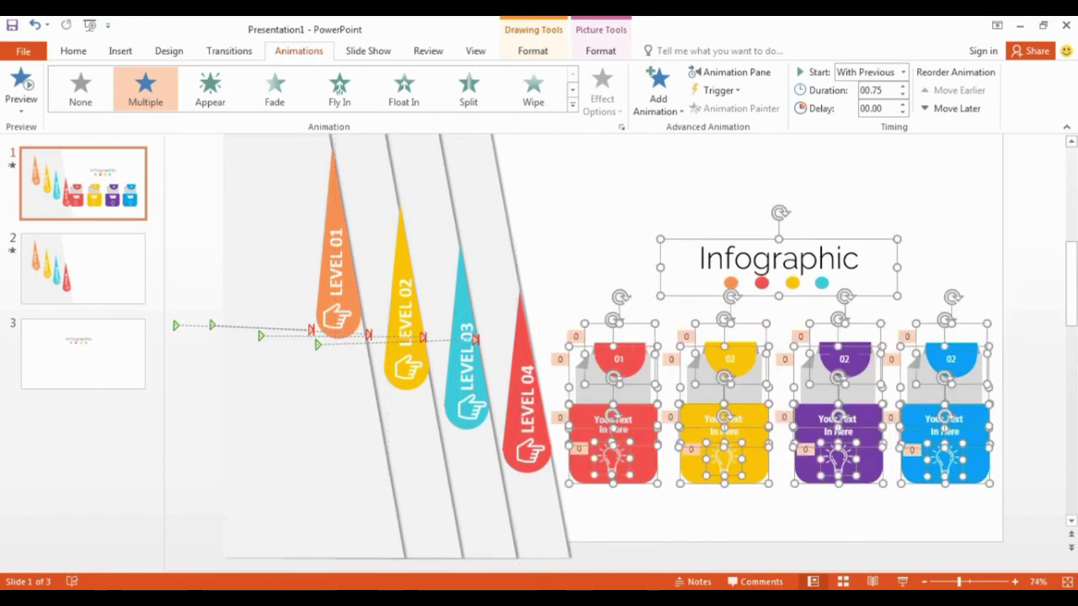
{"action": "key", "text": "Escape"}
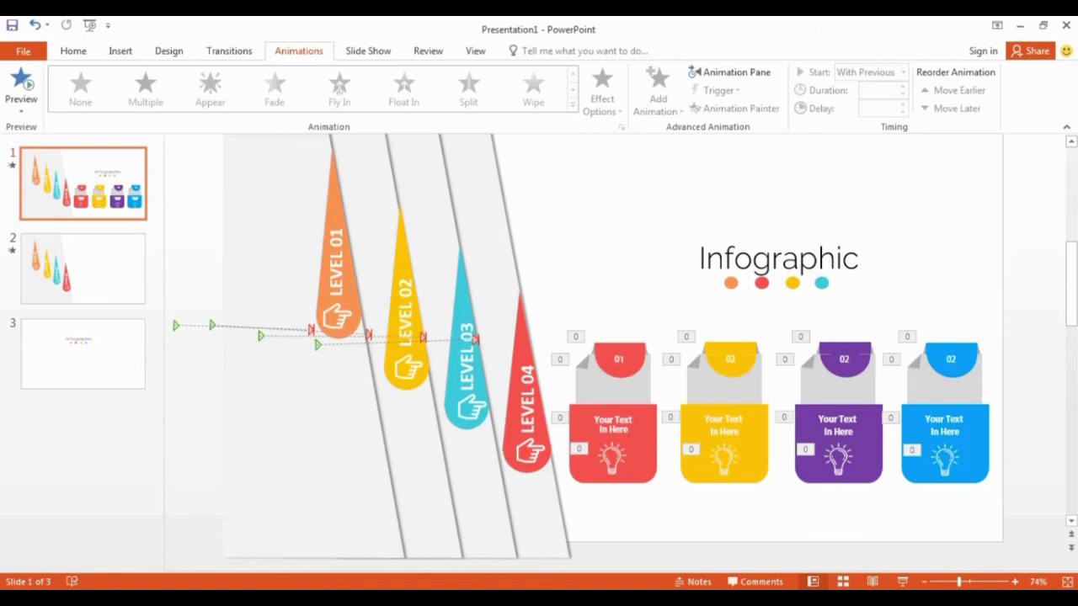
Step: Start the slide show to review the combined animations on slide 1
{"action": "left_click", "coordinate": [924, 582]}
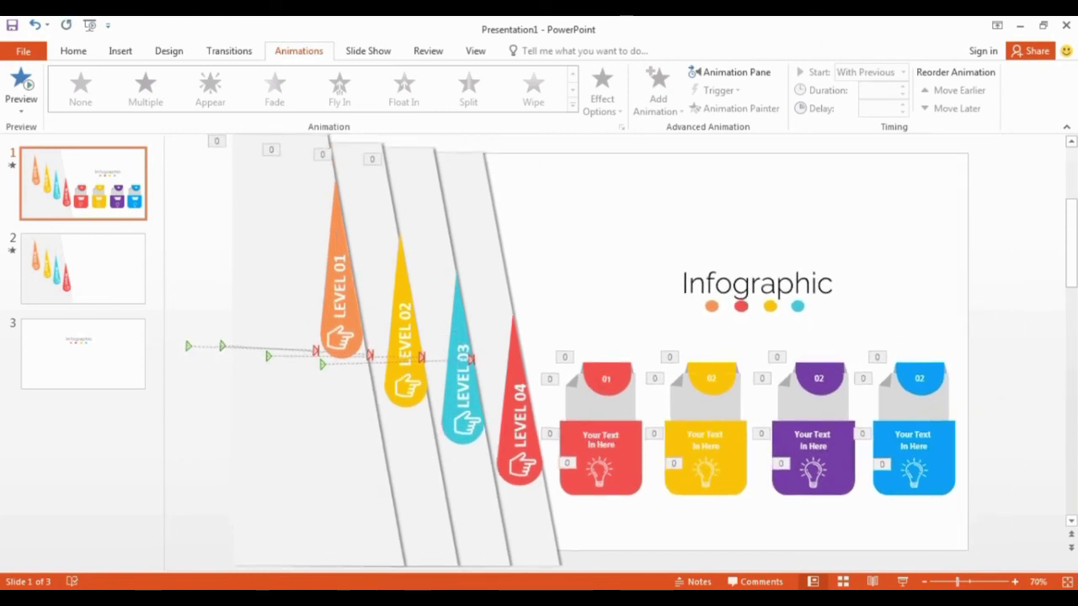
{"action": "key", "text": "ctrl+plus"}
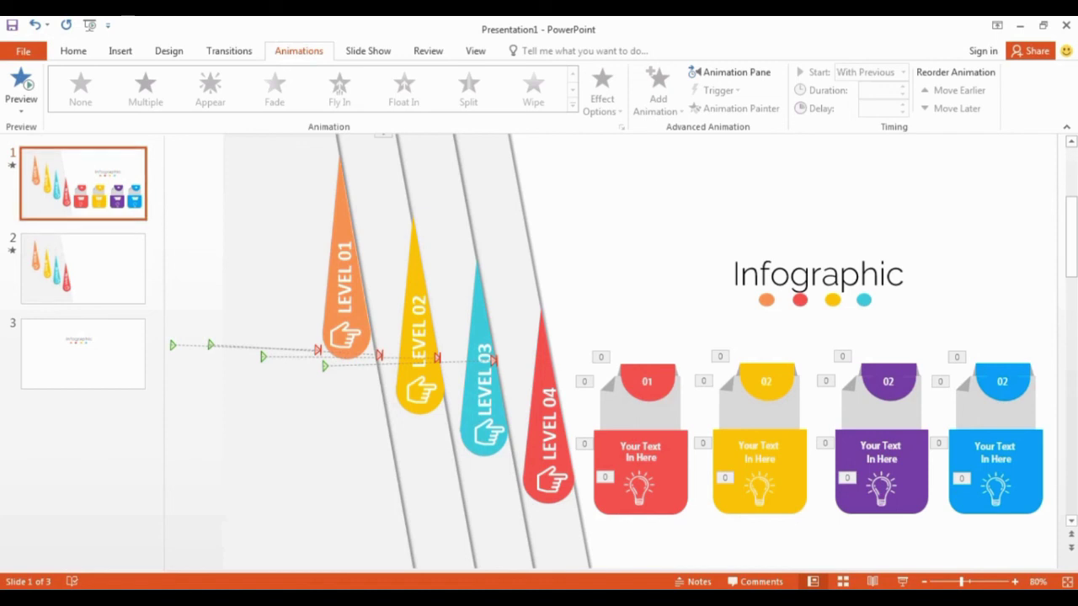
{"action": "left_click", "coordinate": [12, 166]}
{"action": "left_click", "coordinate": [903, 582]}
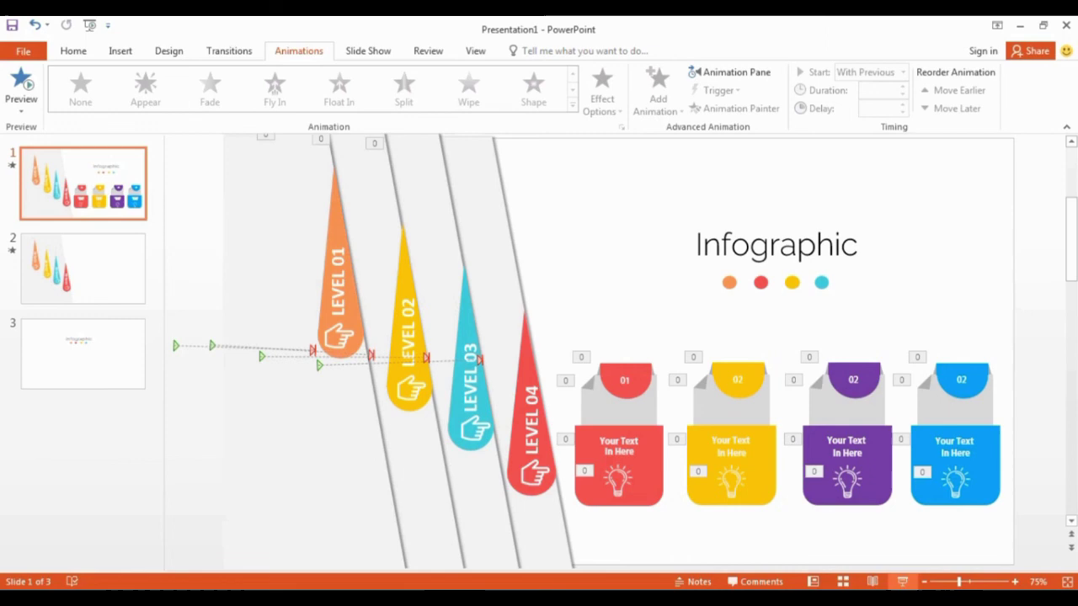